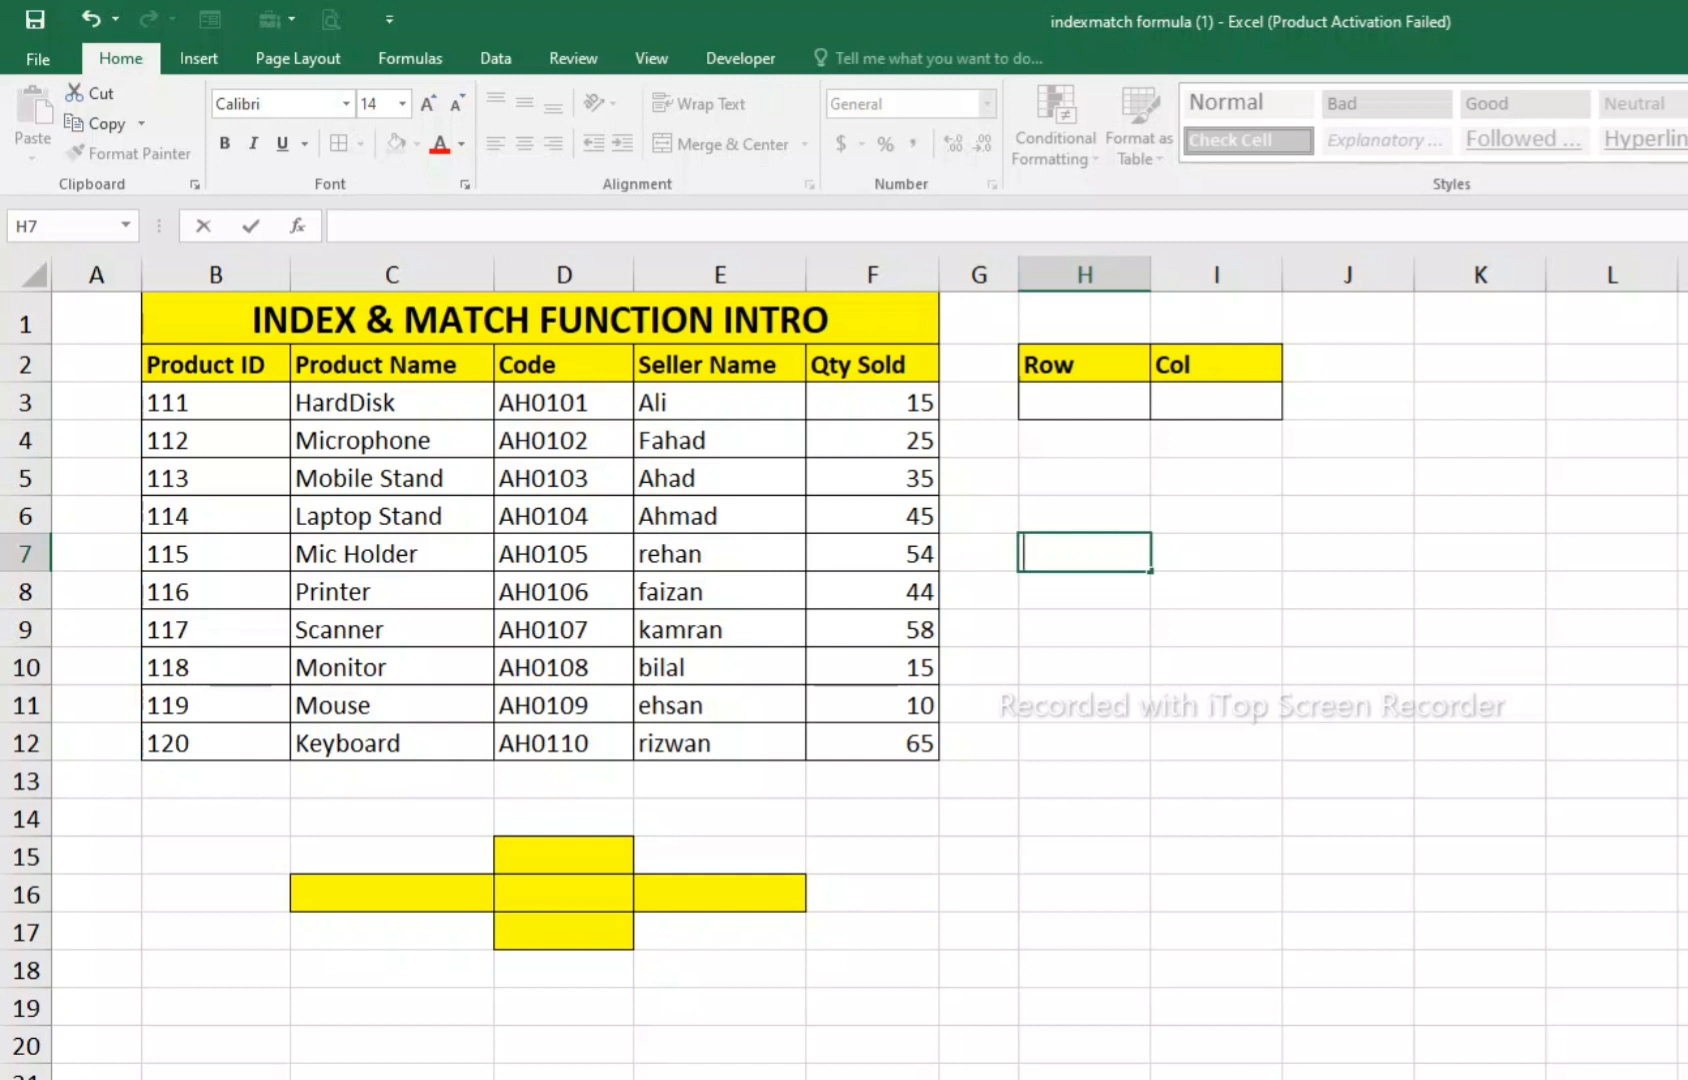
# - Examine the worksheet title, highlighting the word INDEX in the merged heading cell without changing it
pyautogui.click(540, 320)
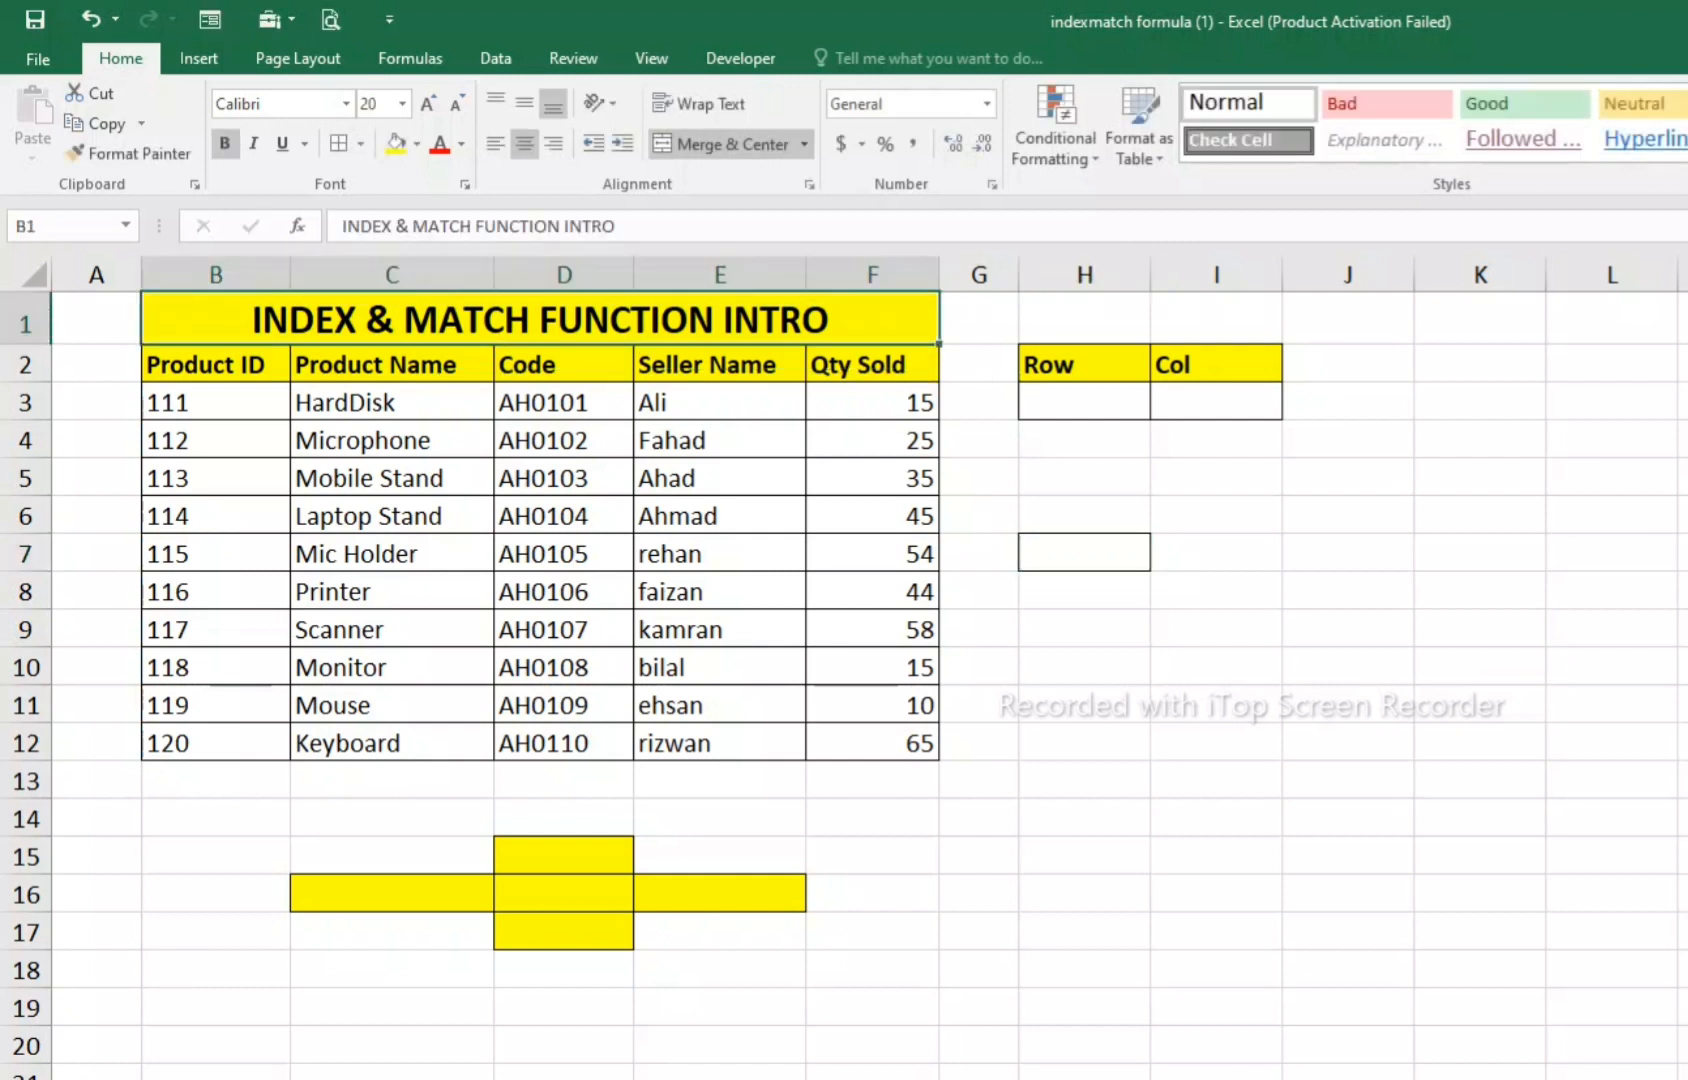
pyautogui.doubleClick(254, 320)
pyautogui.moveTo(254, 320); pyautogui.dragTo(356, 320)
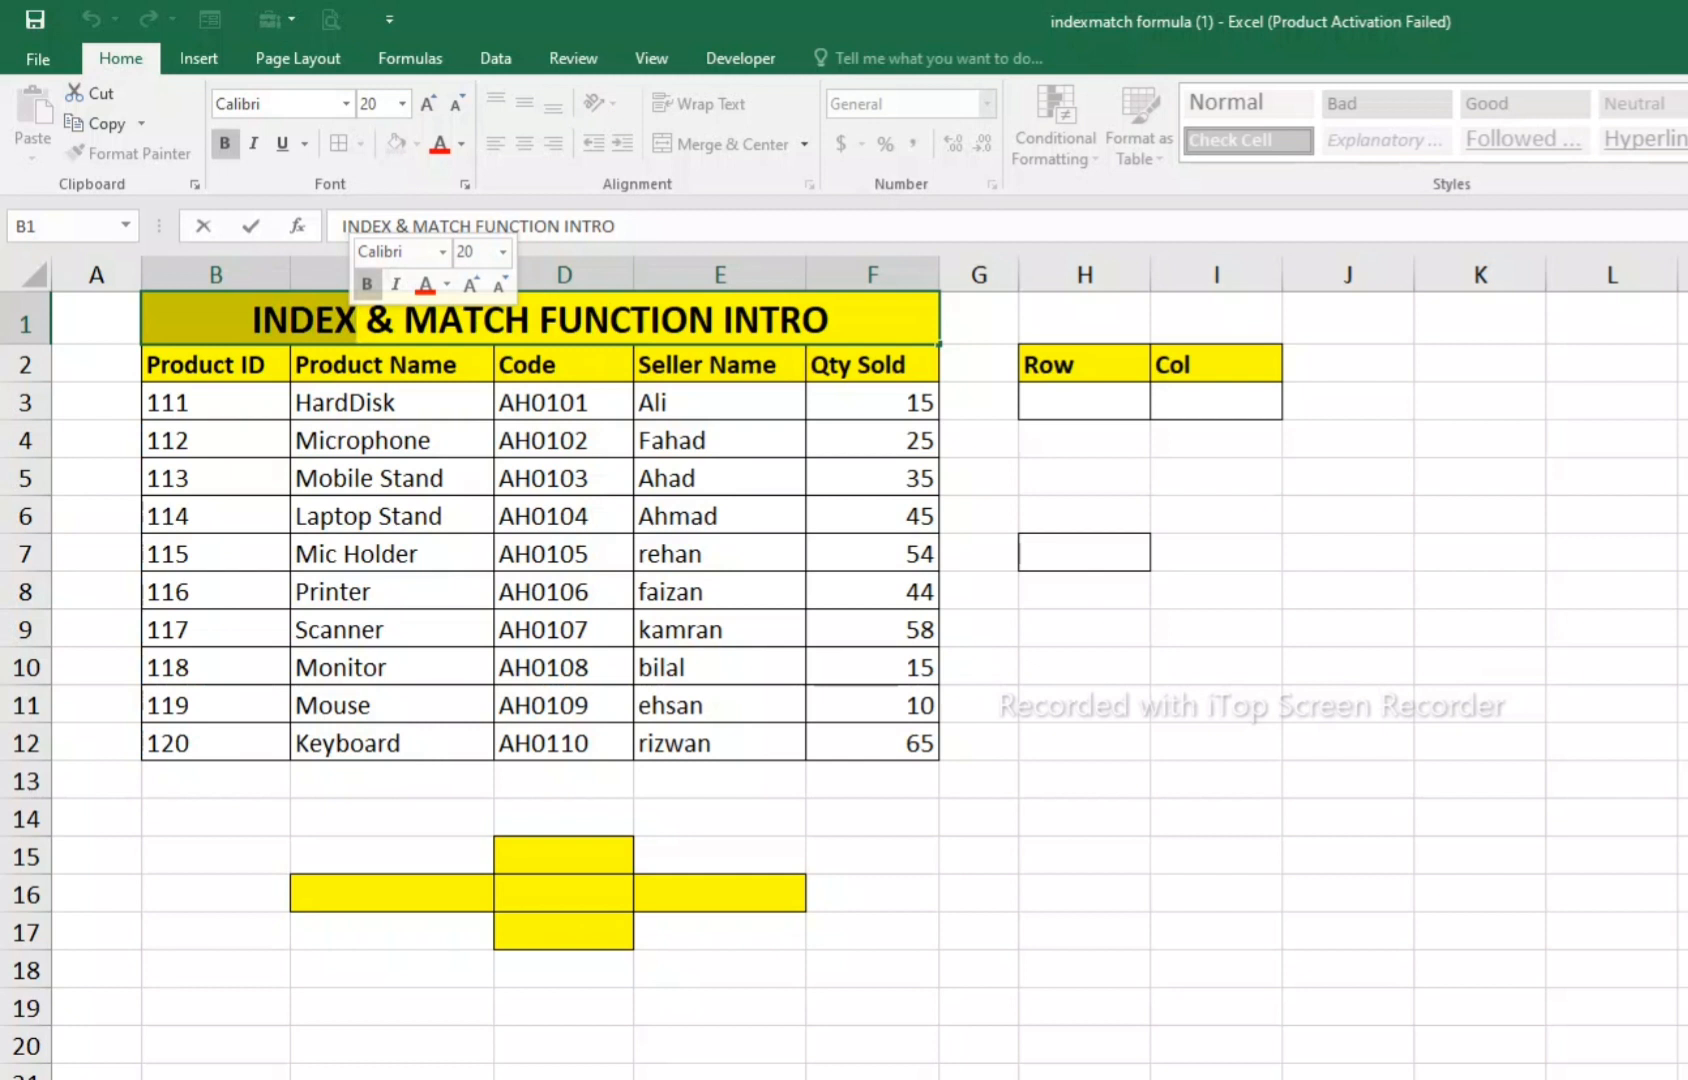
pyautogui.click(391, 554)
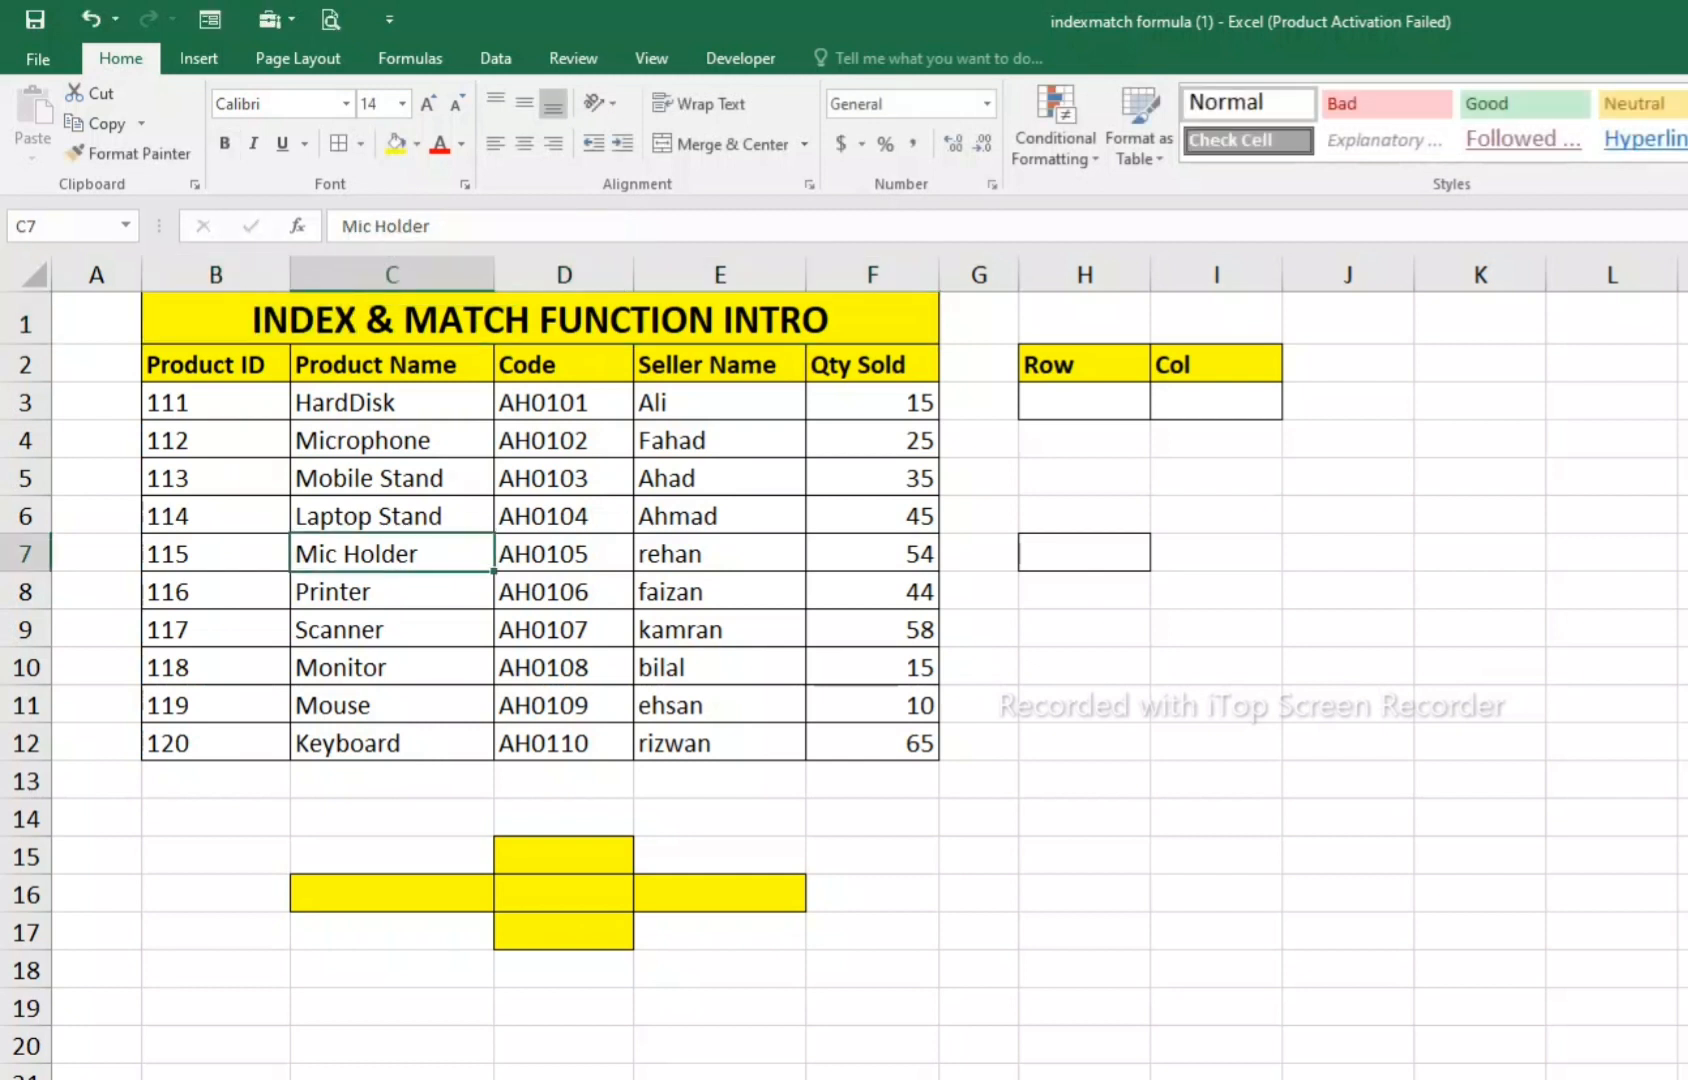
pyautogui.click(540, 320)
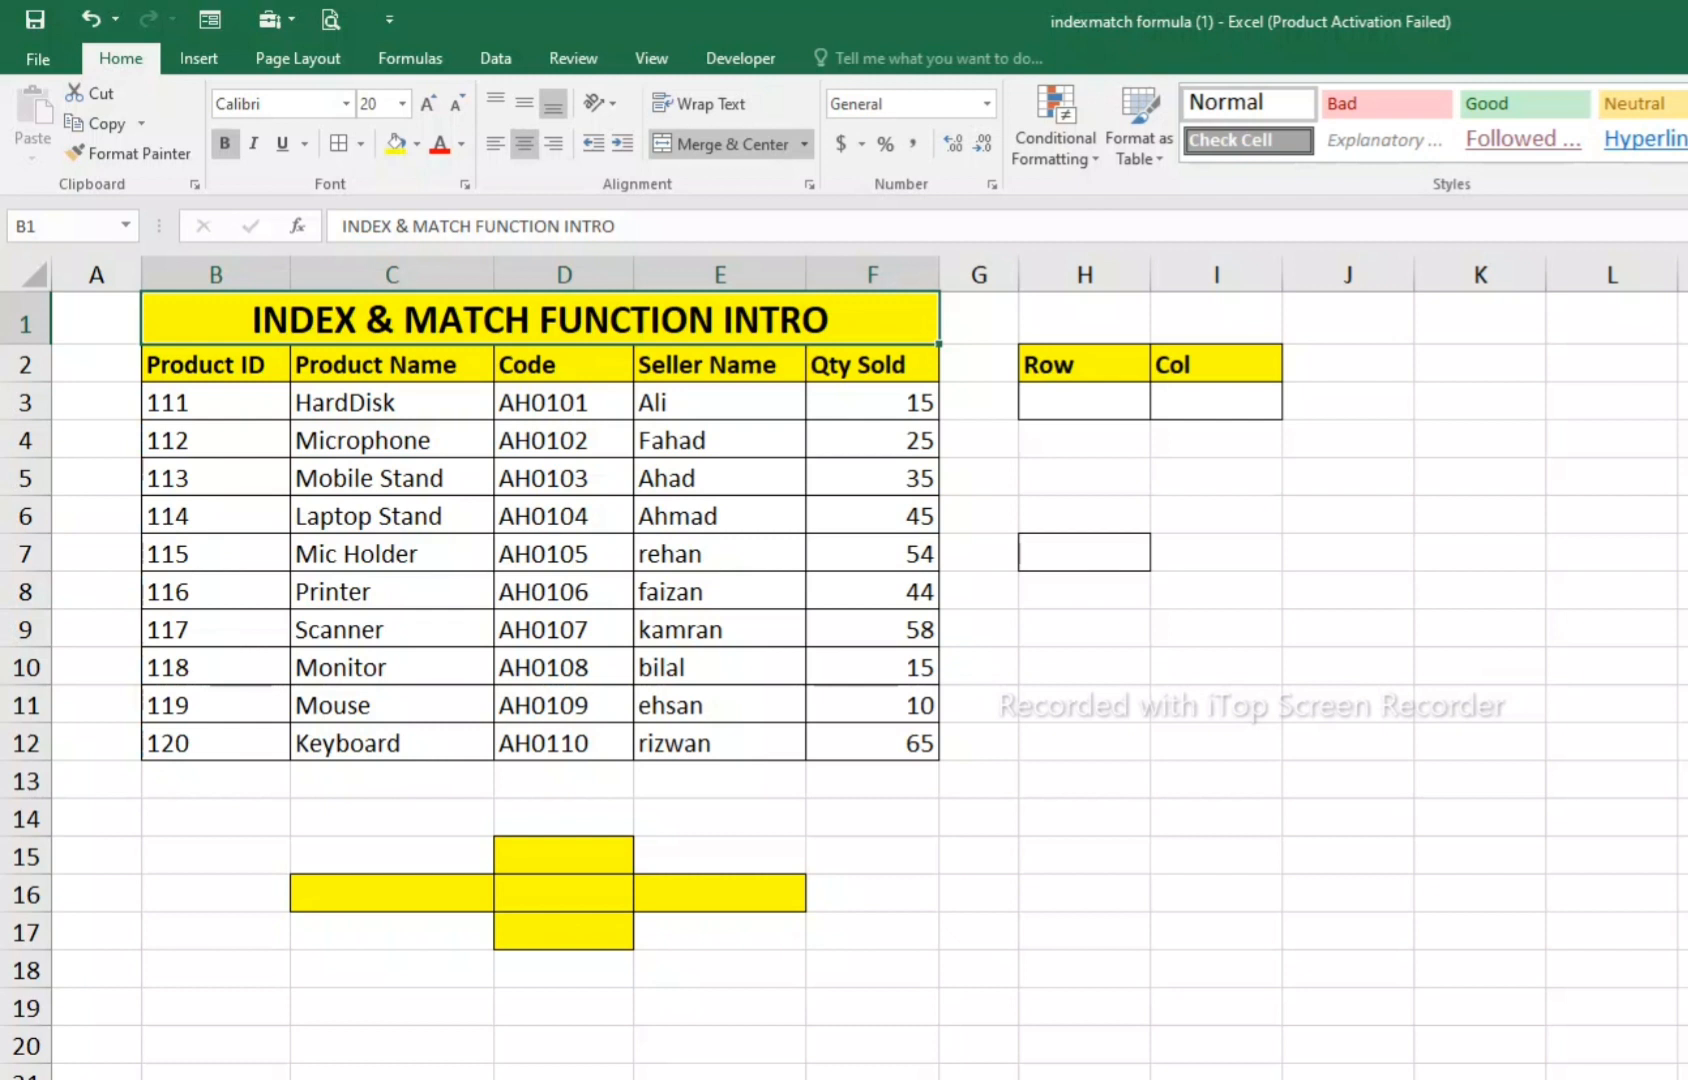
# - Examine the product table by selecting the Code column and the ranges on either side, from Product ID to Qty Sold
pyautogui.click(391, 365)
pyautogui.click(564, 365)
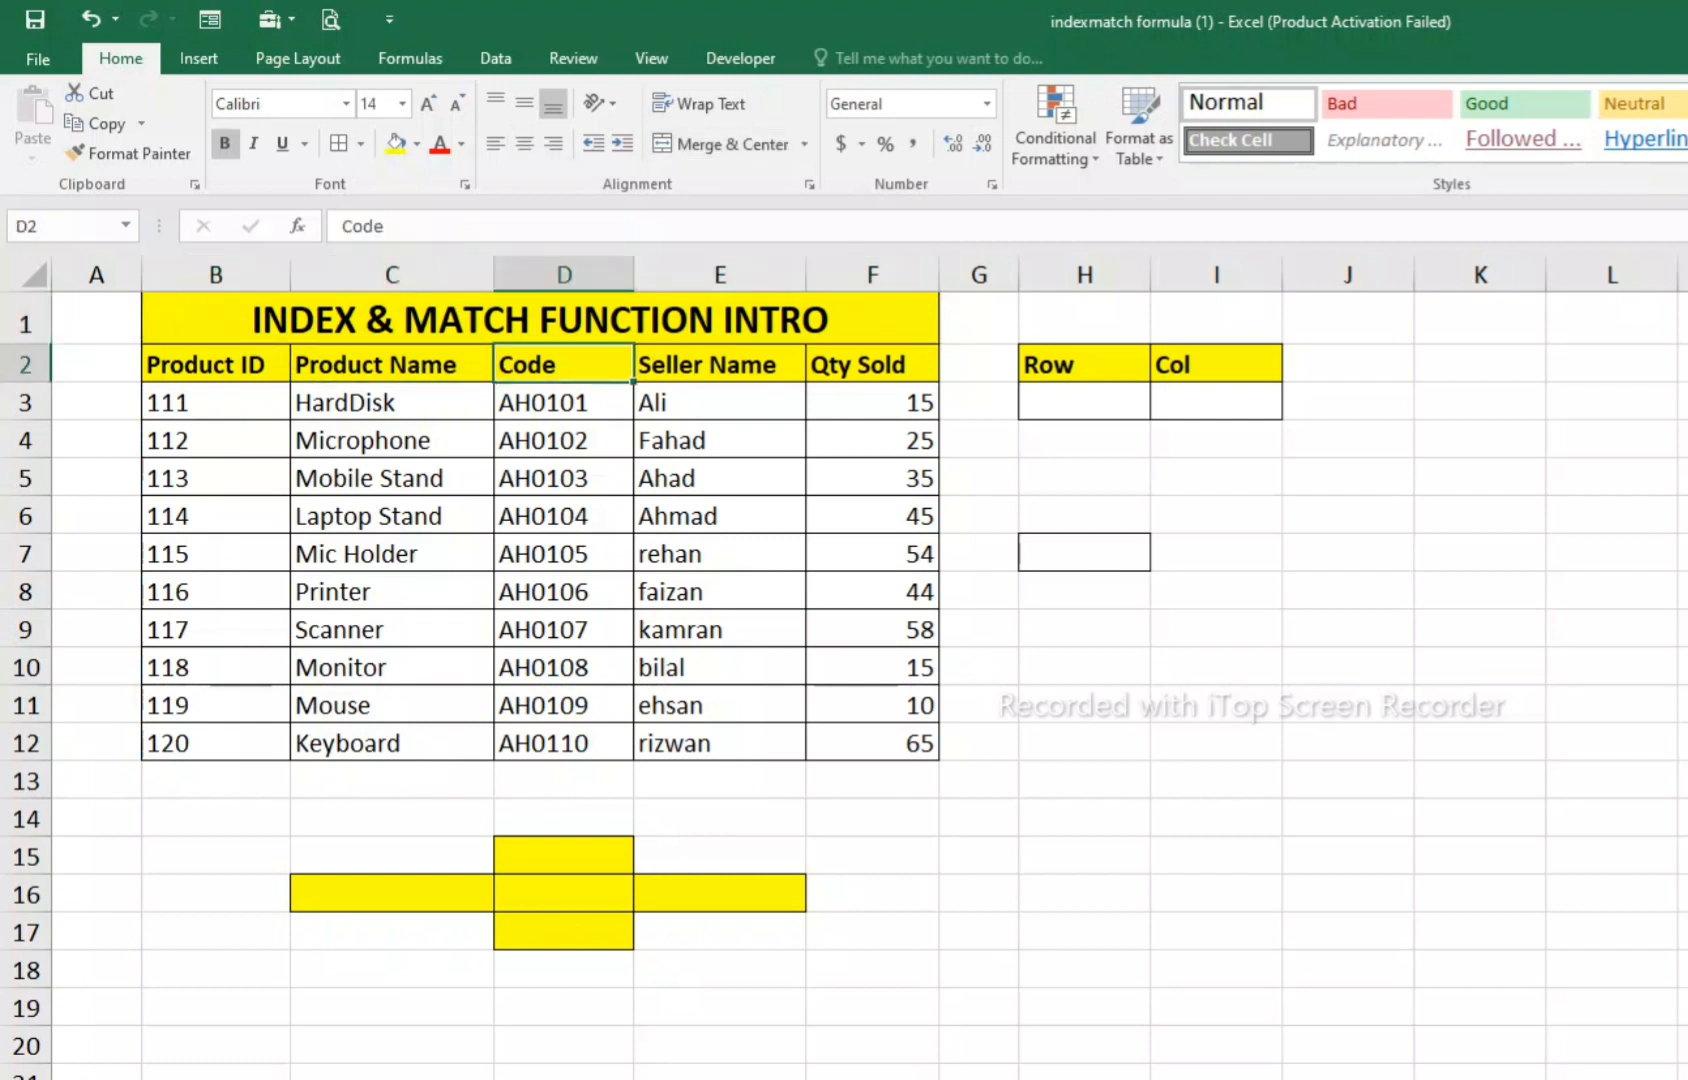
pyautogui.moveTo(564, 365); pyautogui.dragTo(564, 743)
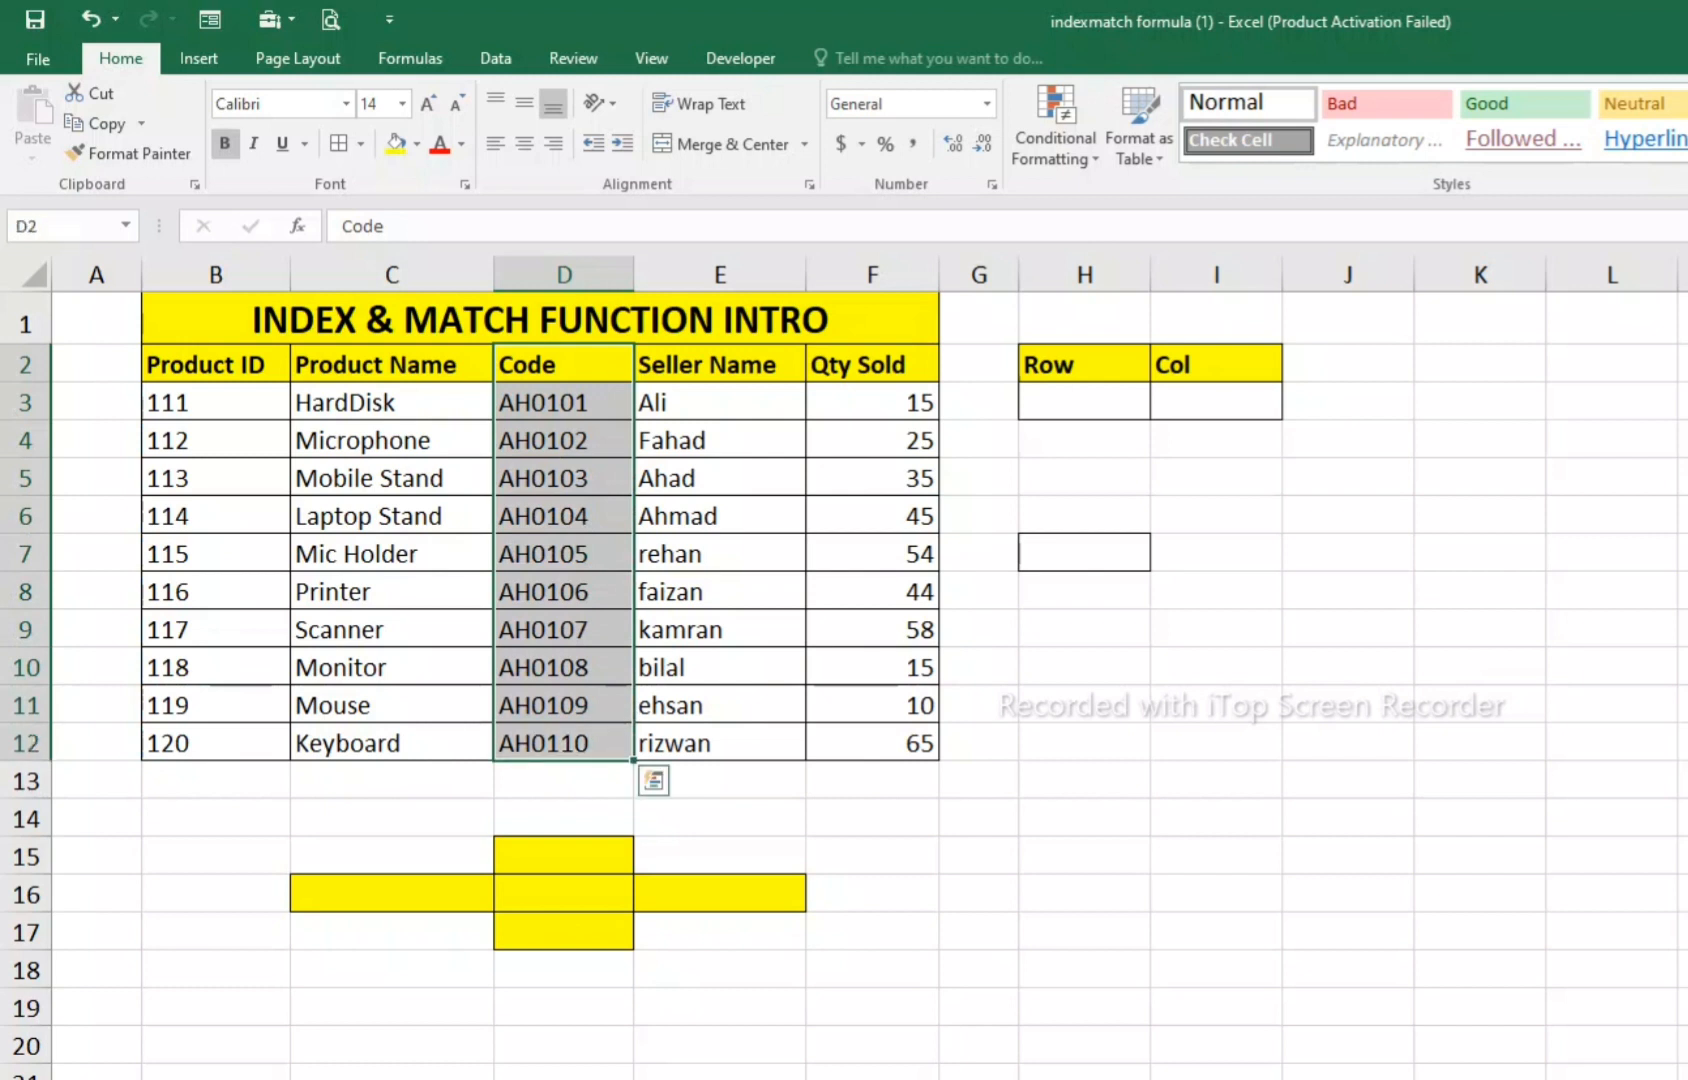
pyautogui.moveTo(564, 365); pyautogui.dragTo(872, 743)
pyautogui.moveTo(564, 365); pyautogui.dragTo(564, 705)
pyautogui.click(872, 629)
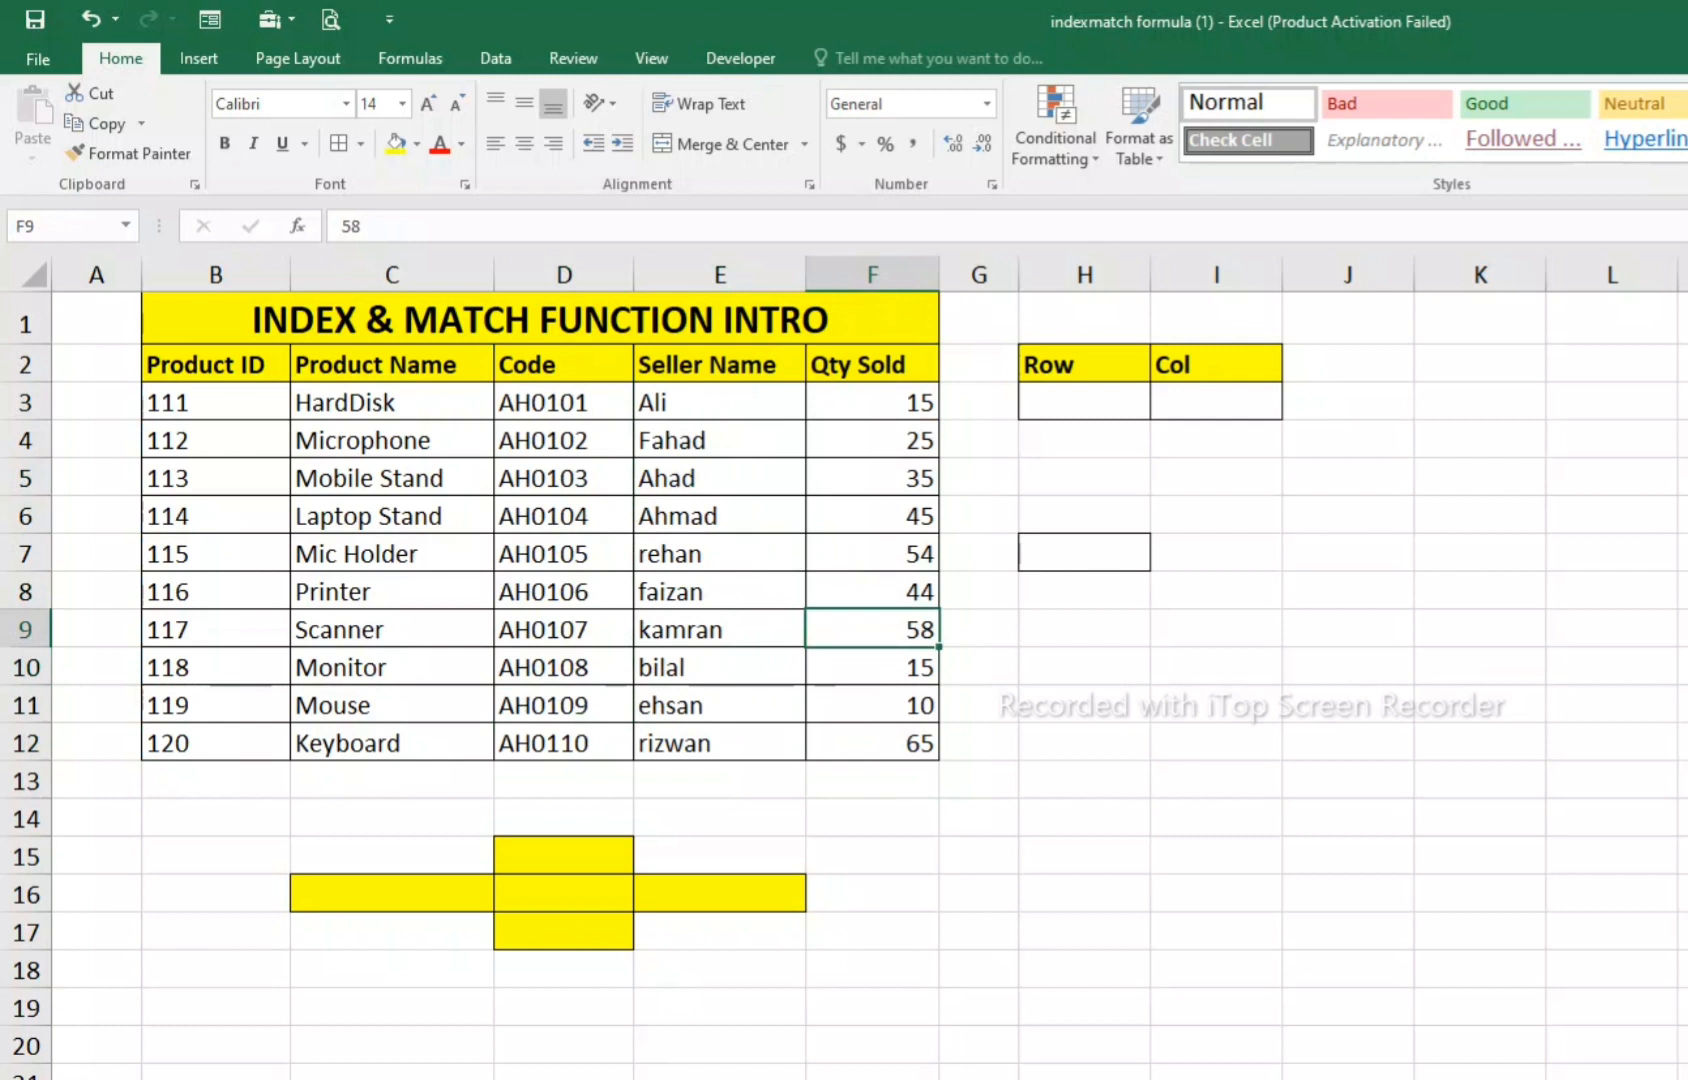
pyautogui.moveTo(564, 365); pyautogui.dragTo(979, 743)
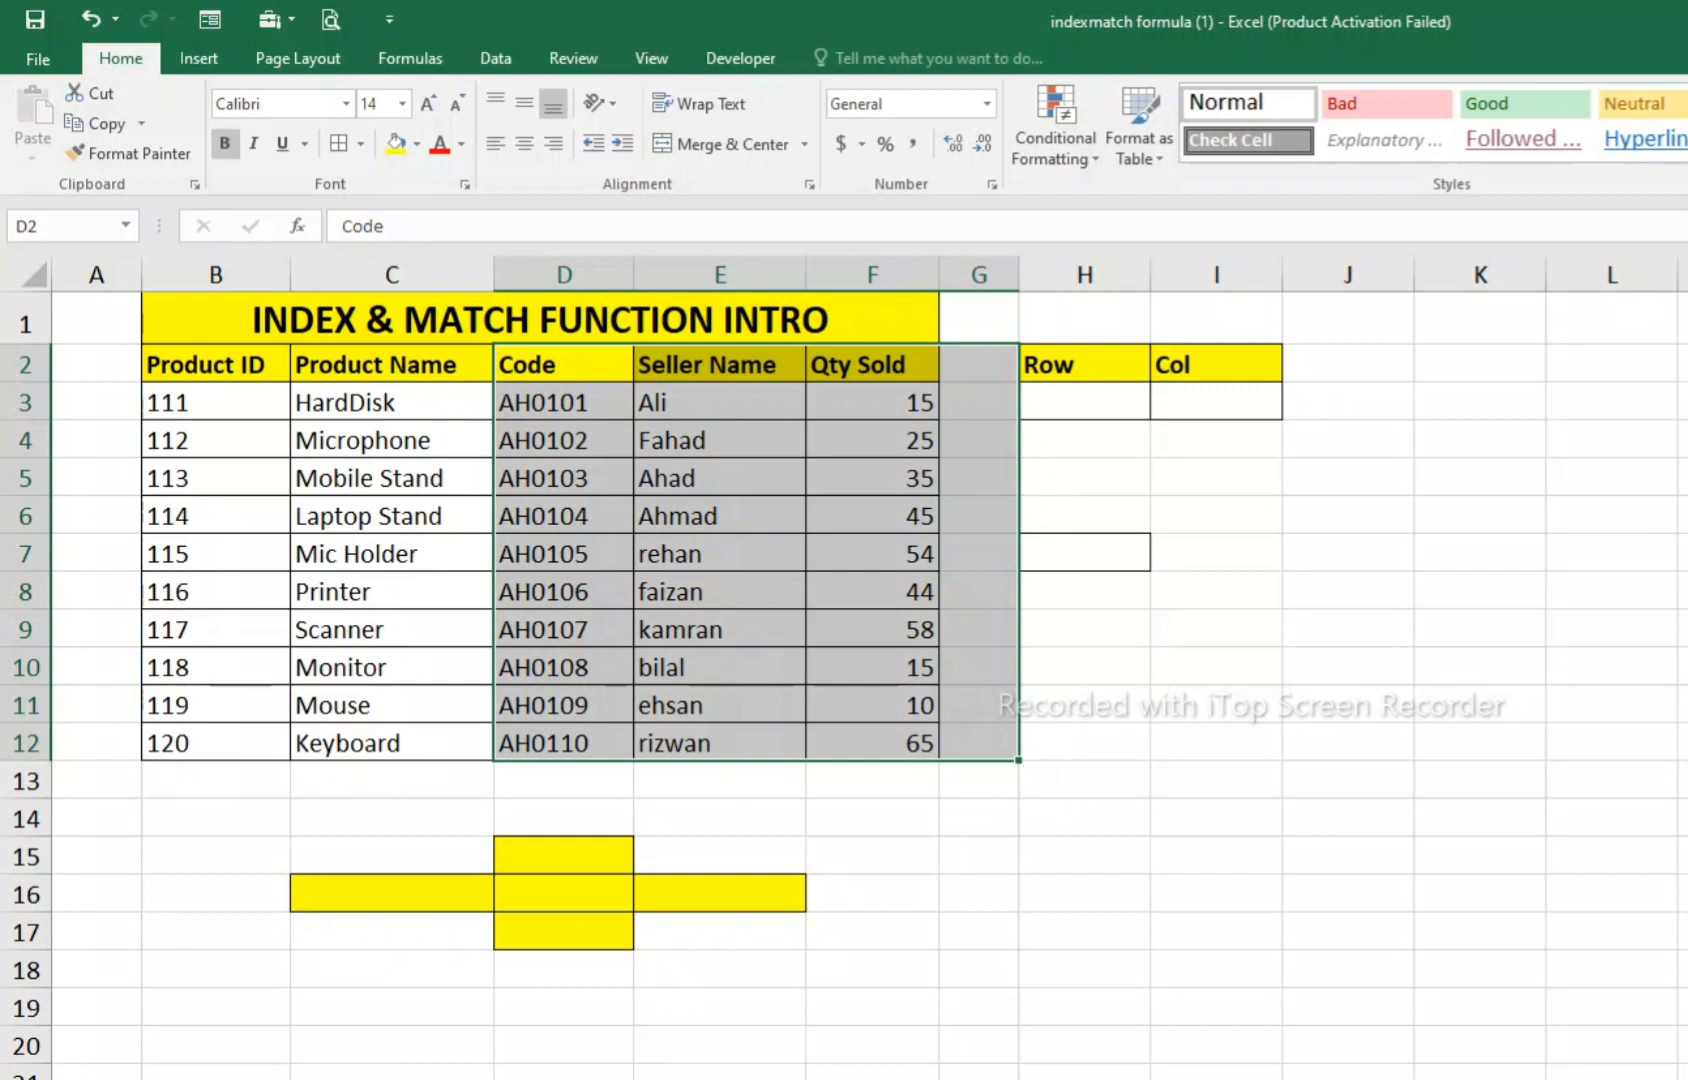
pyautogui.moveTo(564, 365); pyautogui.dragTo(216, 667)
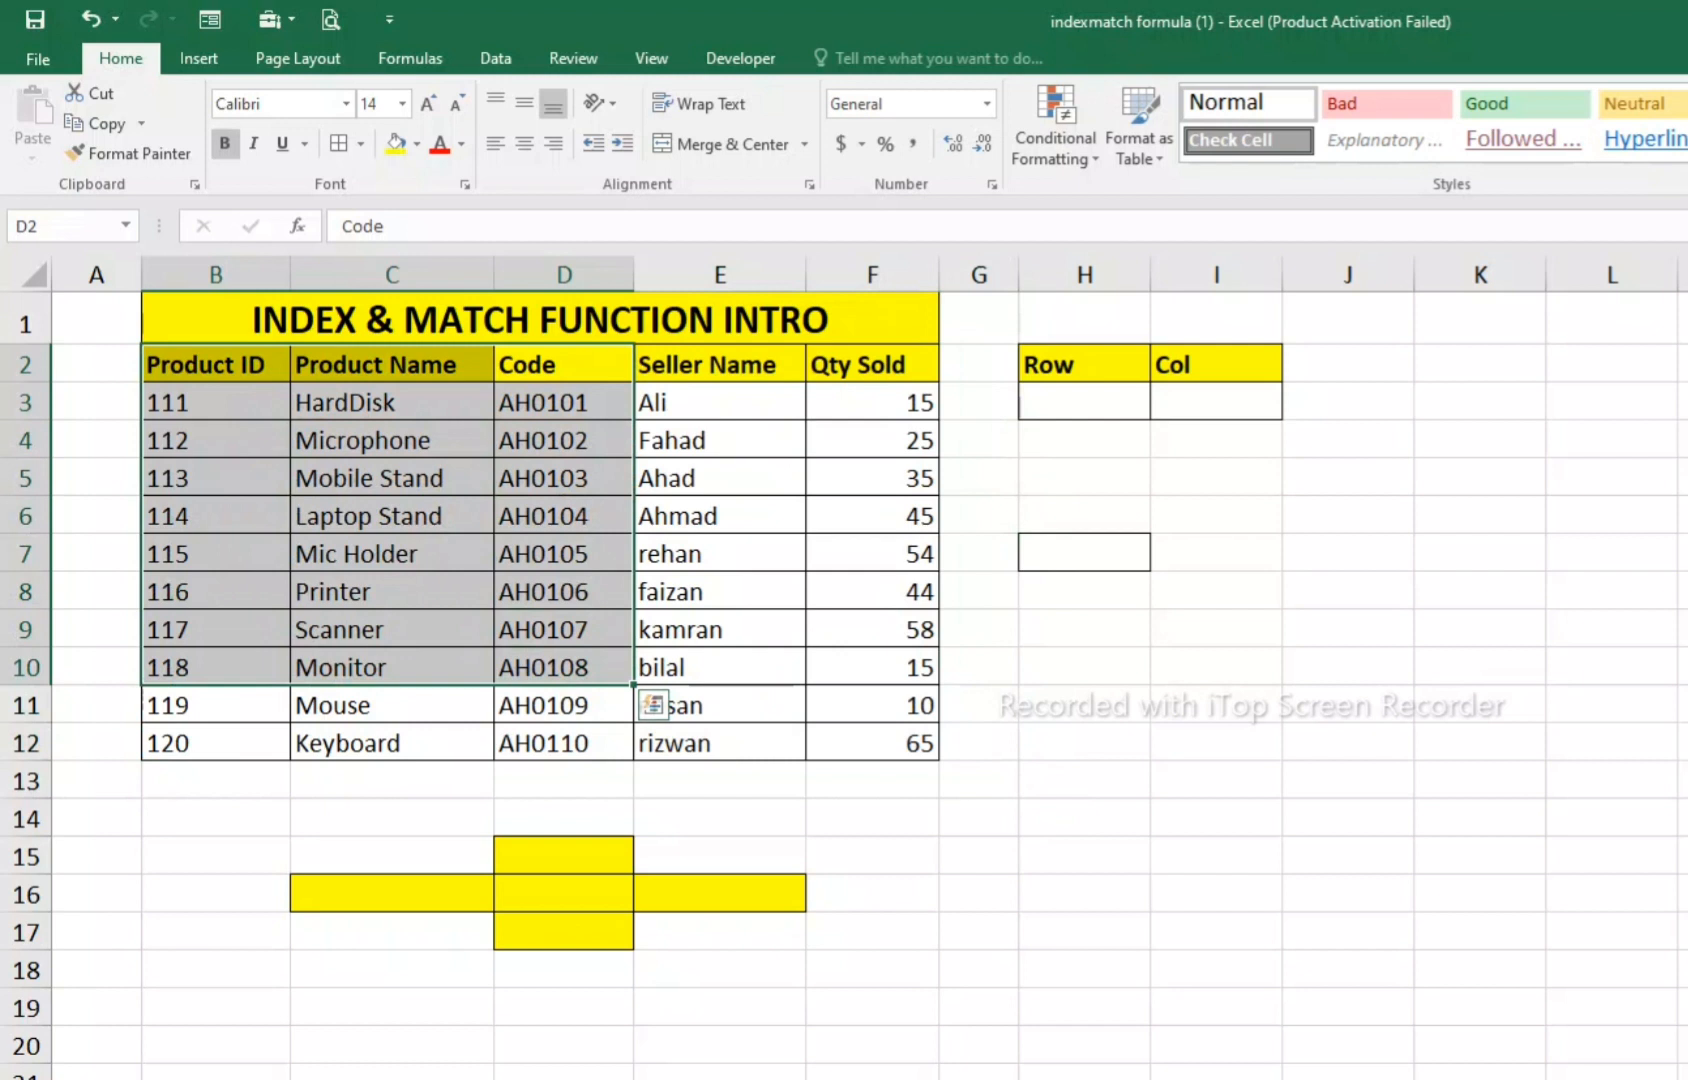
pyautogui.click(720, 516)
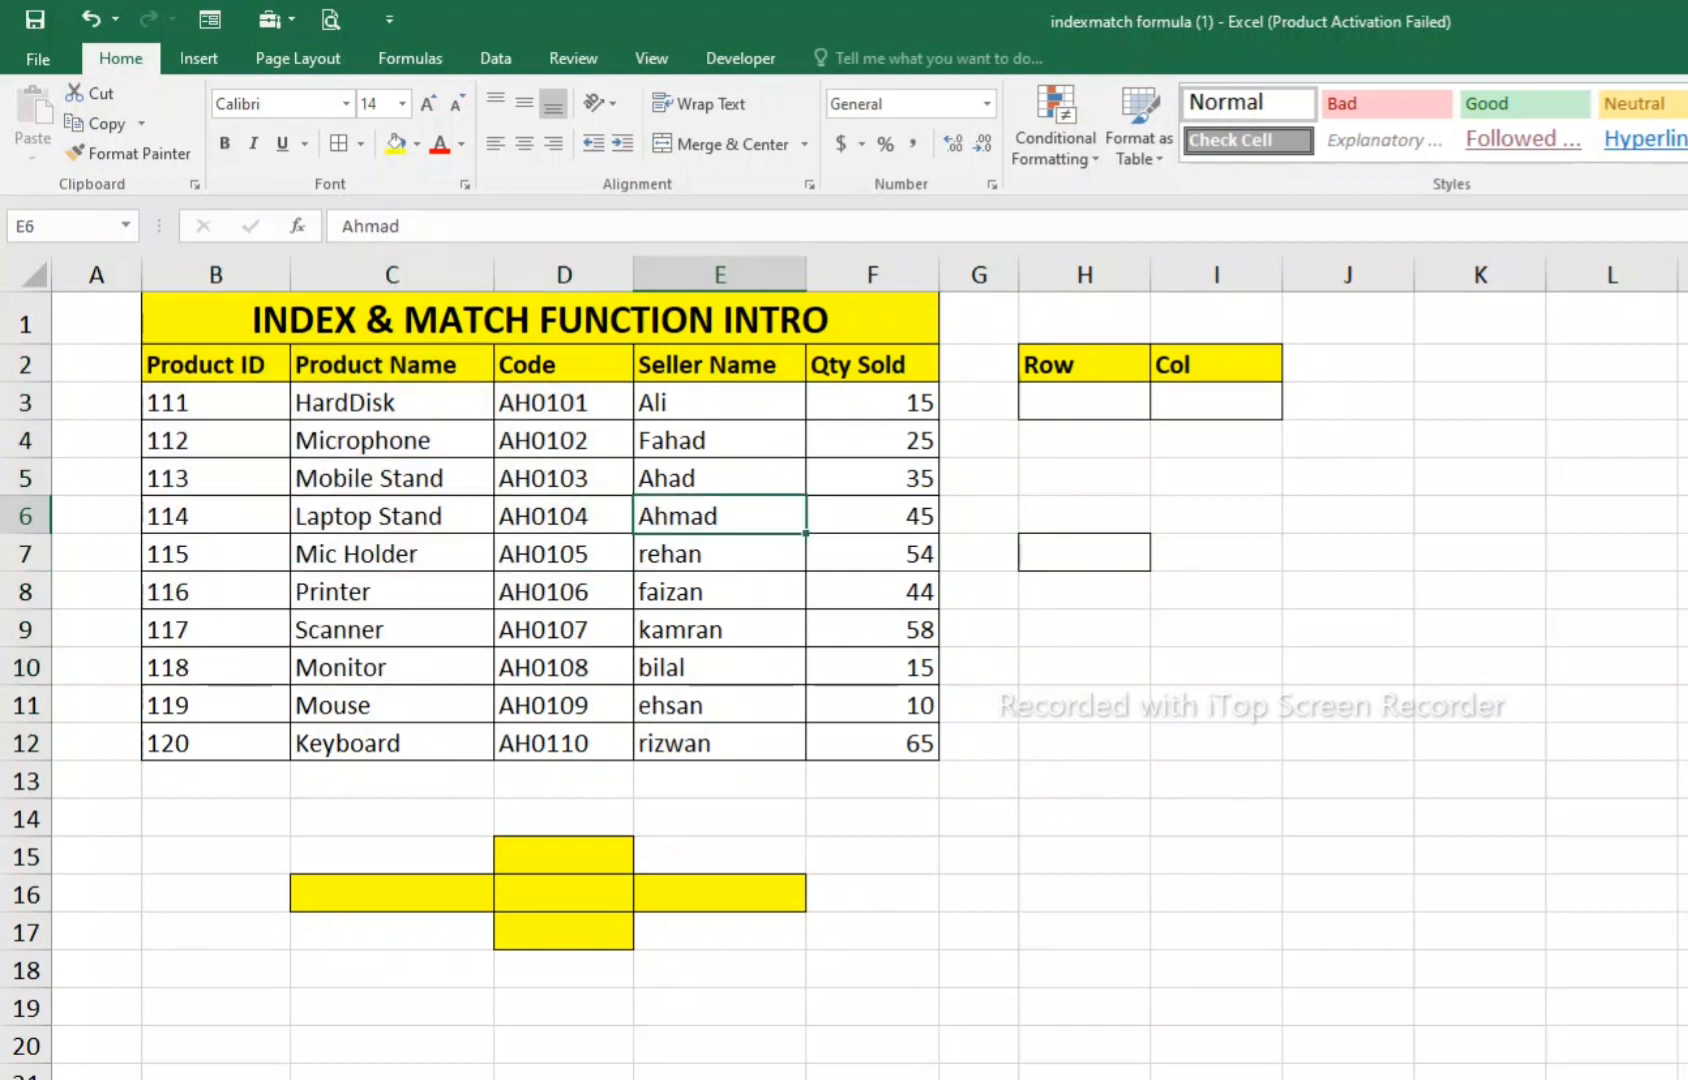
pyautogui.click(540, 320)
pyautogui.moveTo(872, 365); pyautogui.dragTo(872, 743)
pyautogui.click(872, 629)
pyautogui.moveTo(872, 629); pyautogui.dragTo(96, 554)
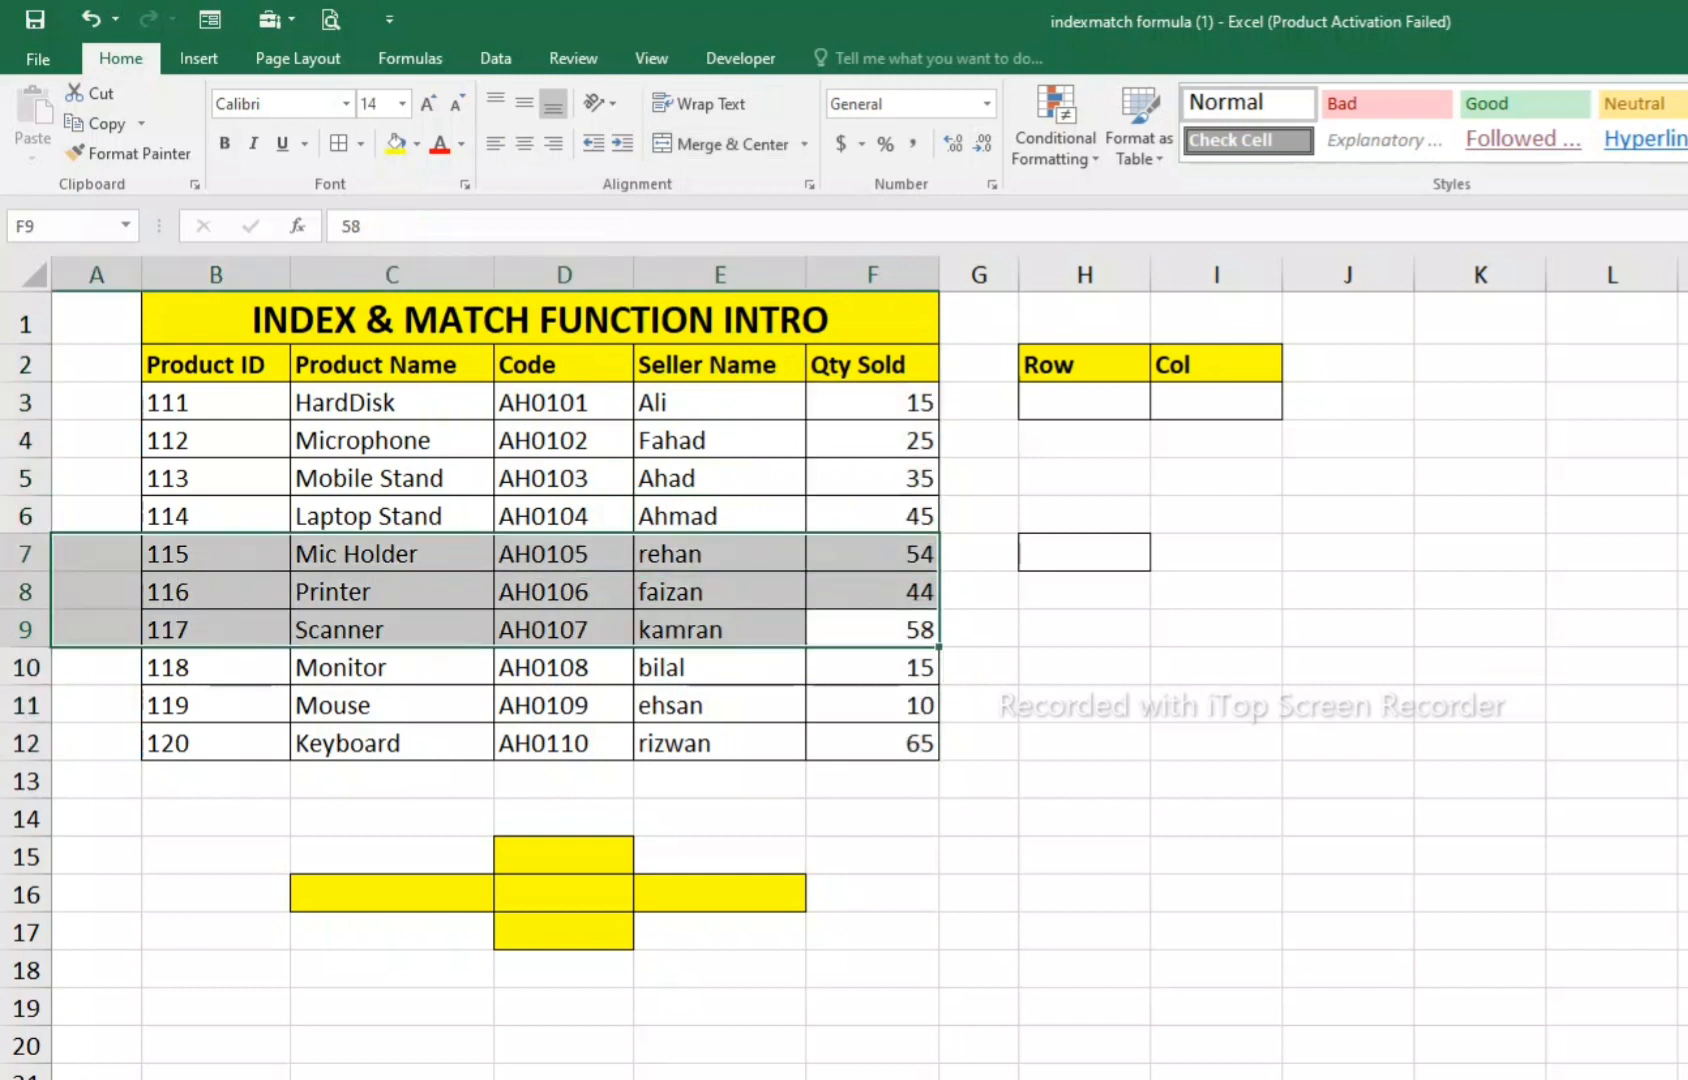
pyautogui.moveTo(564, 365); pyautogui.dragTo(564, 743)
pyautogui.moveTo(392, 516); pyautogui.dragTo(215, 516)
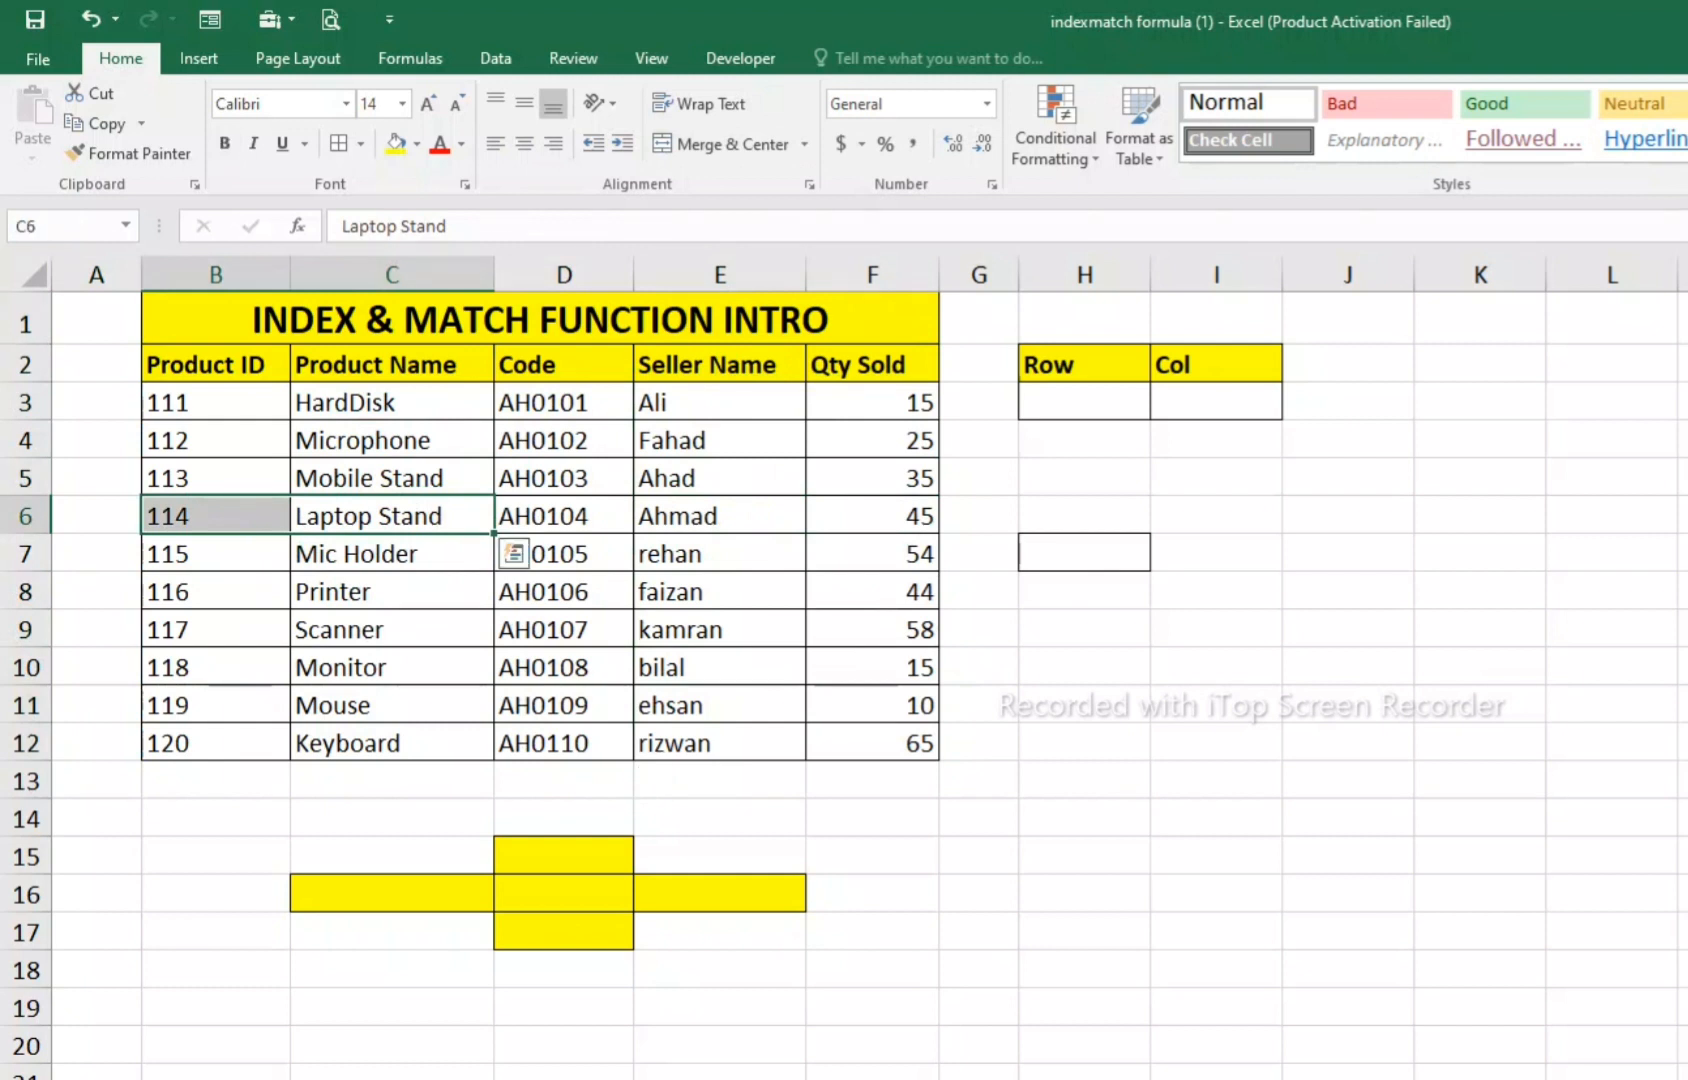
pyautogui.click(215, 365)
pyautogui.moveTo(720, 478); pyautogui.dragTo(872, 478)
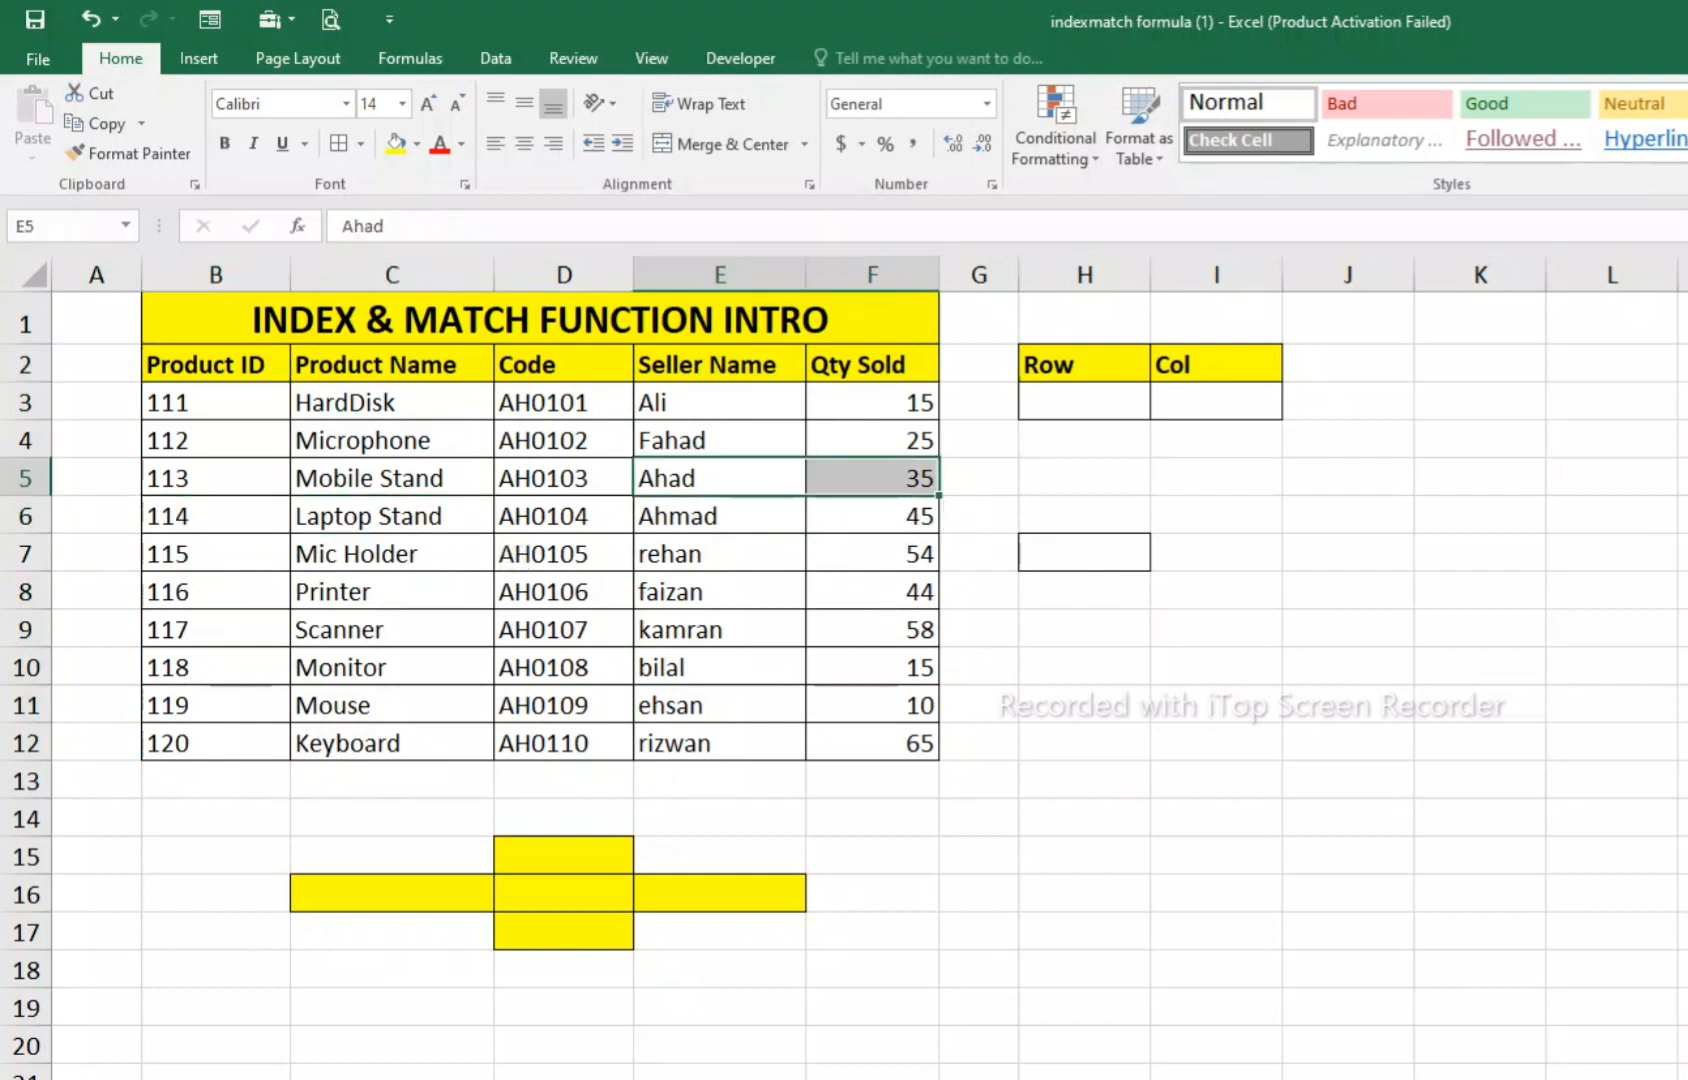
# - Examine the yellow cross below the table, comparing D15:D17 with C16:E16 and their intersection cell D16
pyautogui.moveTo(564, 857); pyautogui.dragTo(564, 969)
pyautogui.moveTo(392, 894); pyautogui.dragTo(720, 894)
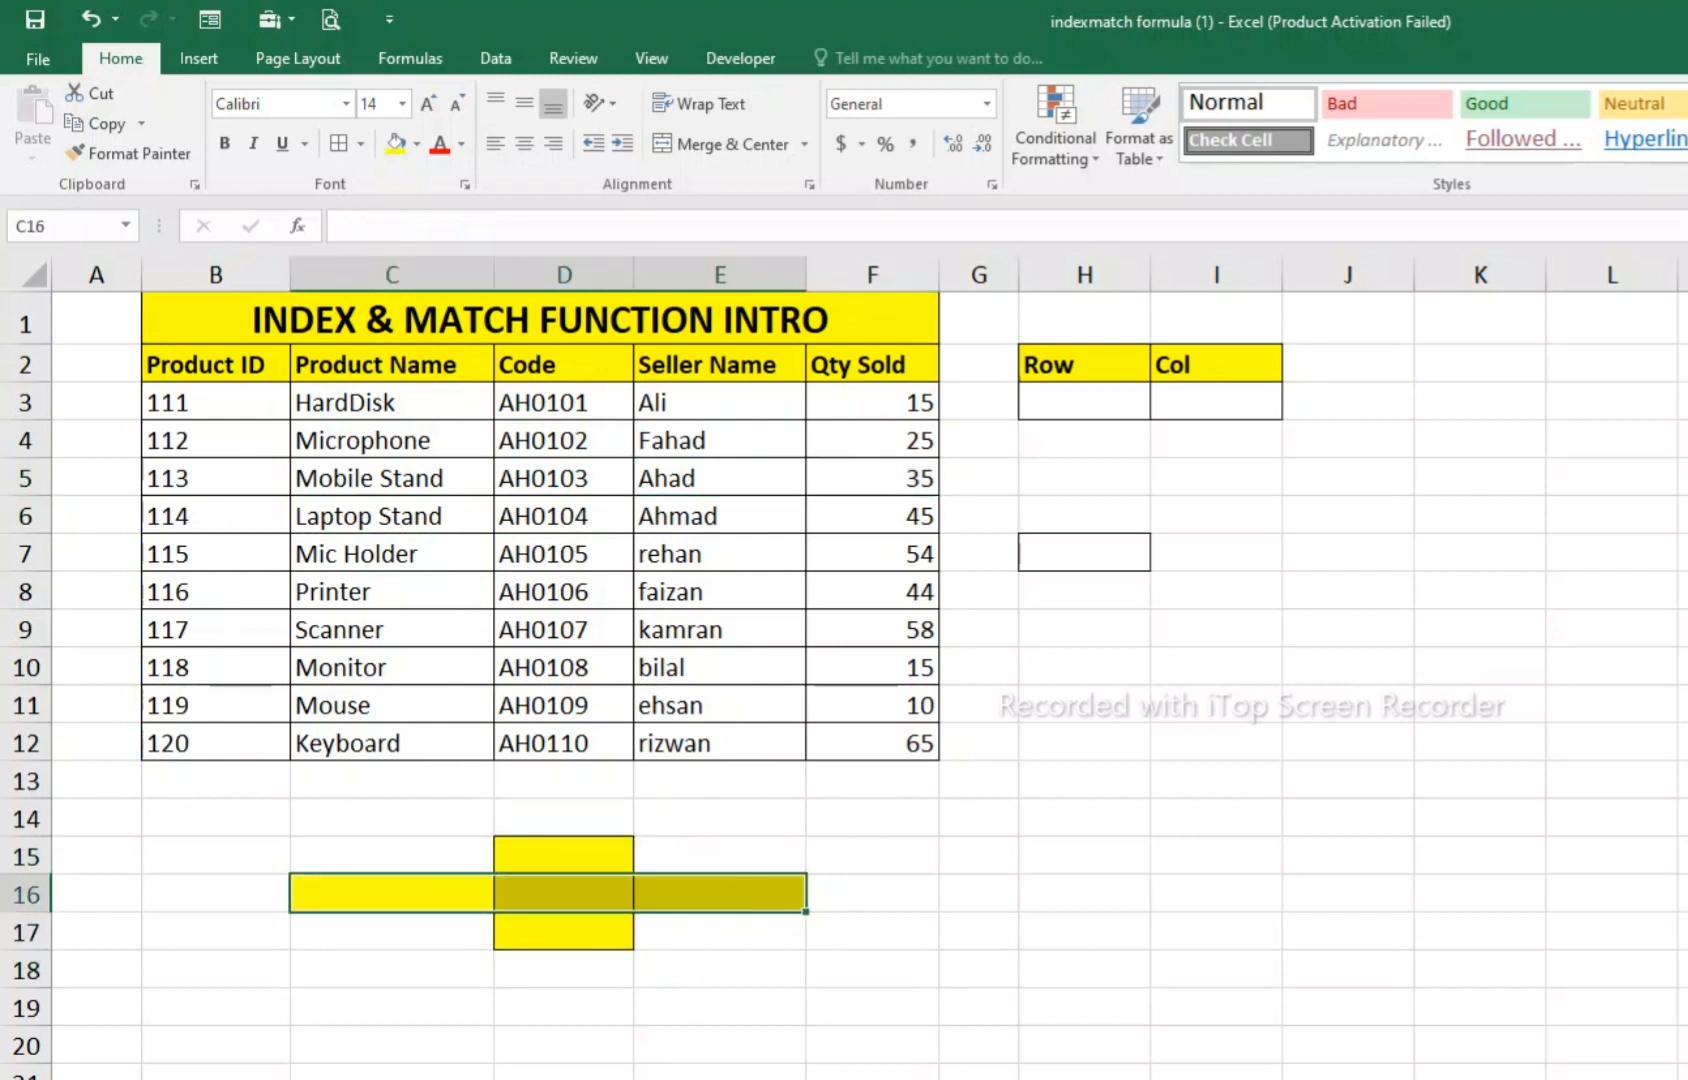
pyautogui.moveTo(564, 857); pyautogui.dragTo(564, 932)
pyautogui.click(564, 894)
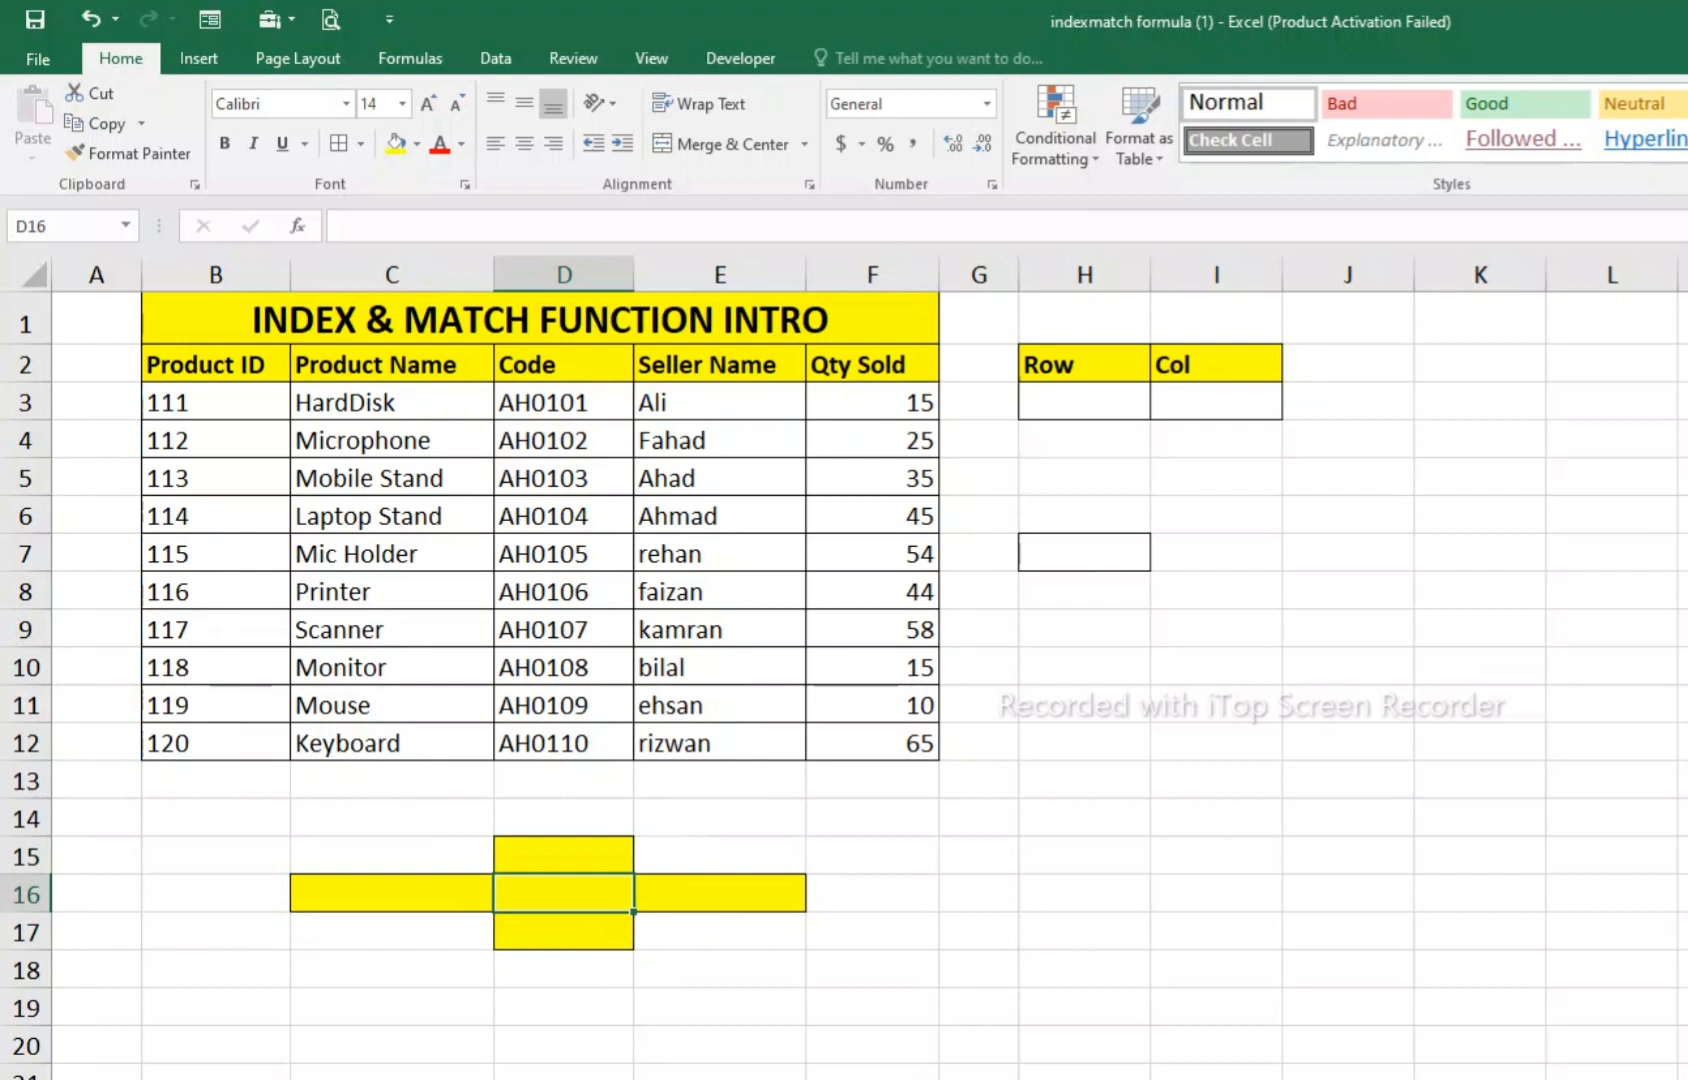
# - Enter =INDEX(B2:B12,4,) in cell H7 and compare its result with Product ID cell B5
pyautogui.click(1084, 553)
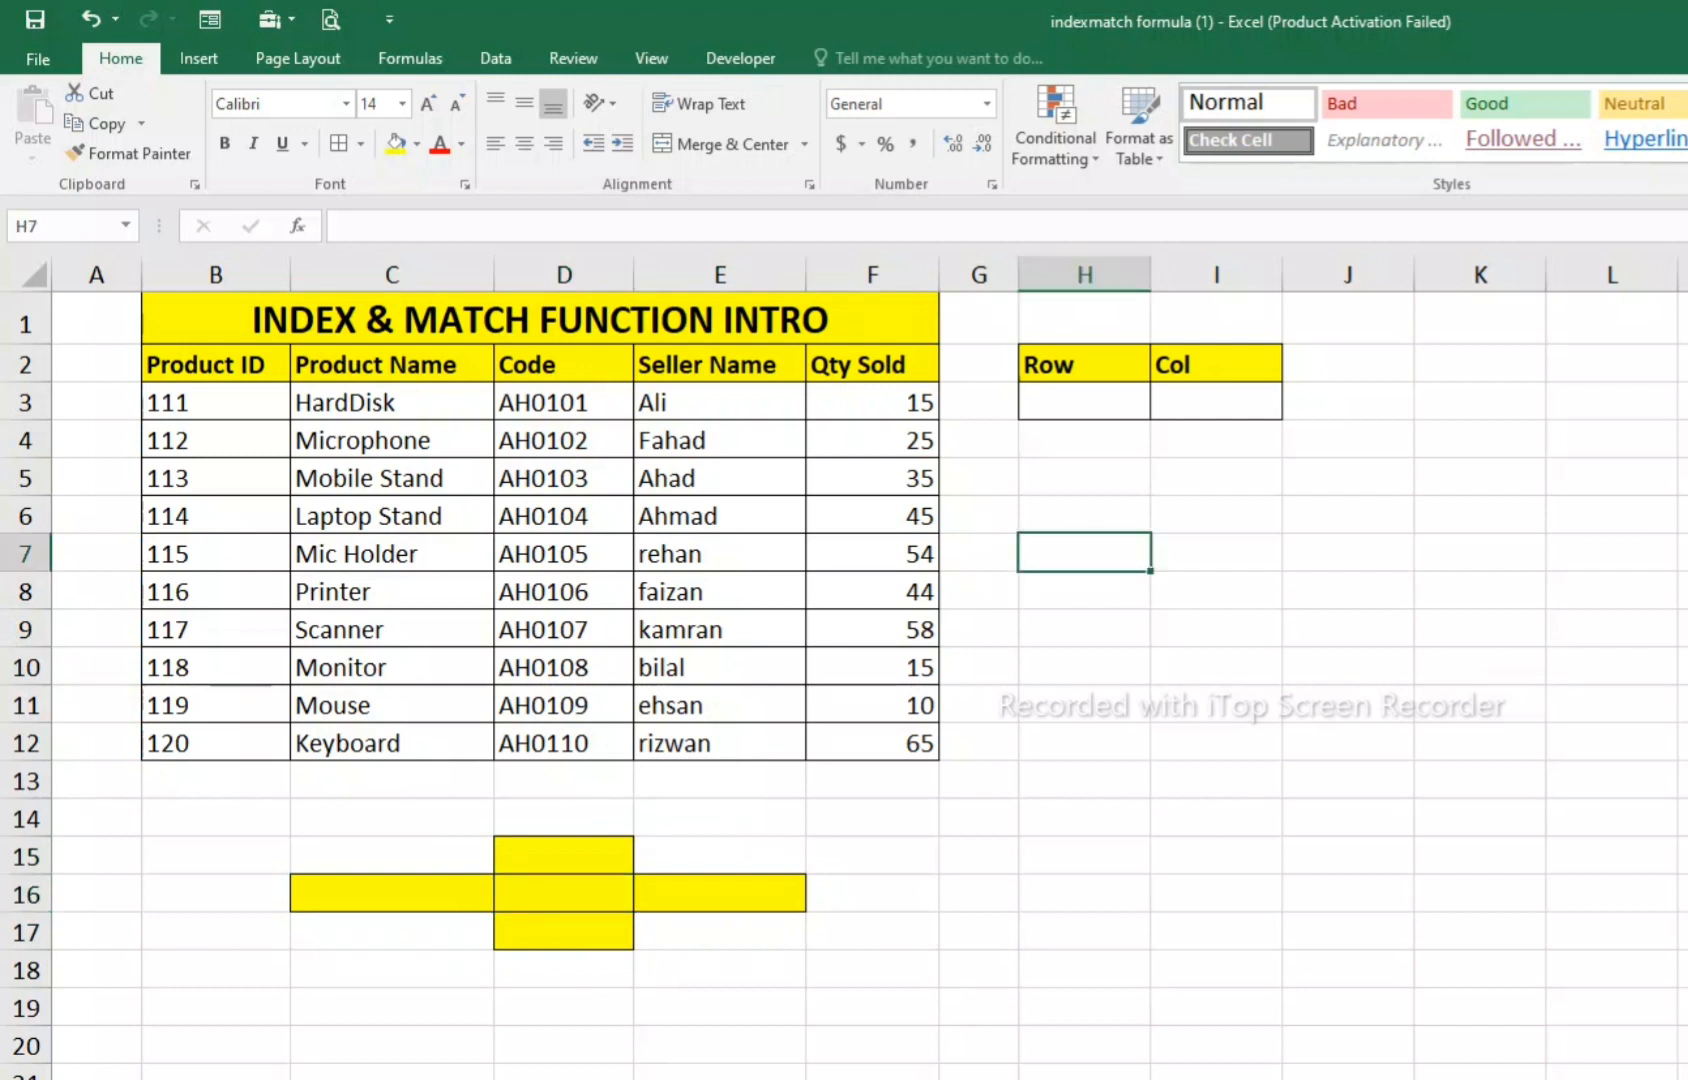
pyautogui.write('=i')
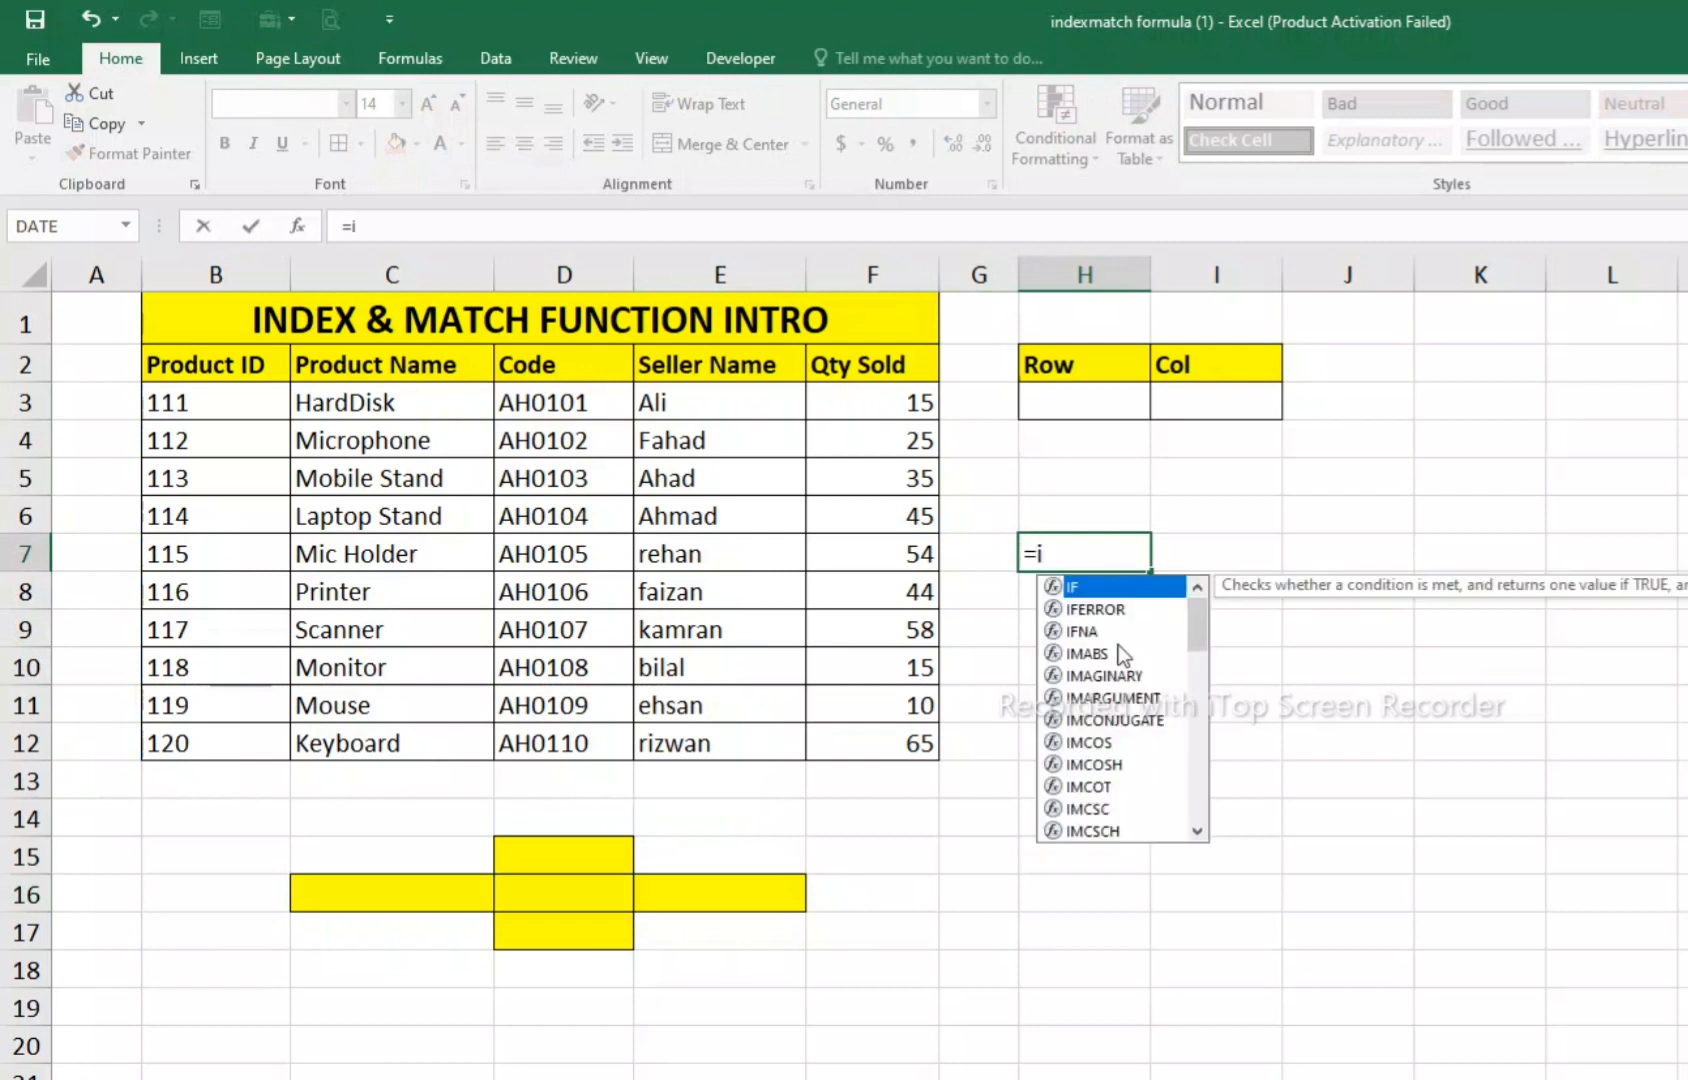
pyautogui.write('ndex')
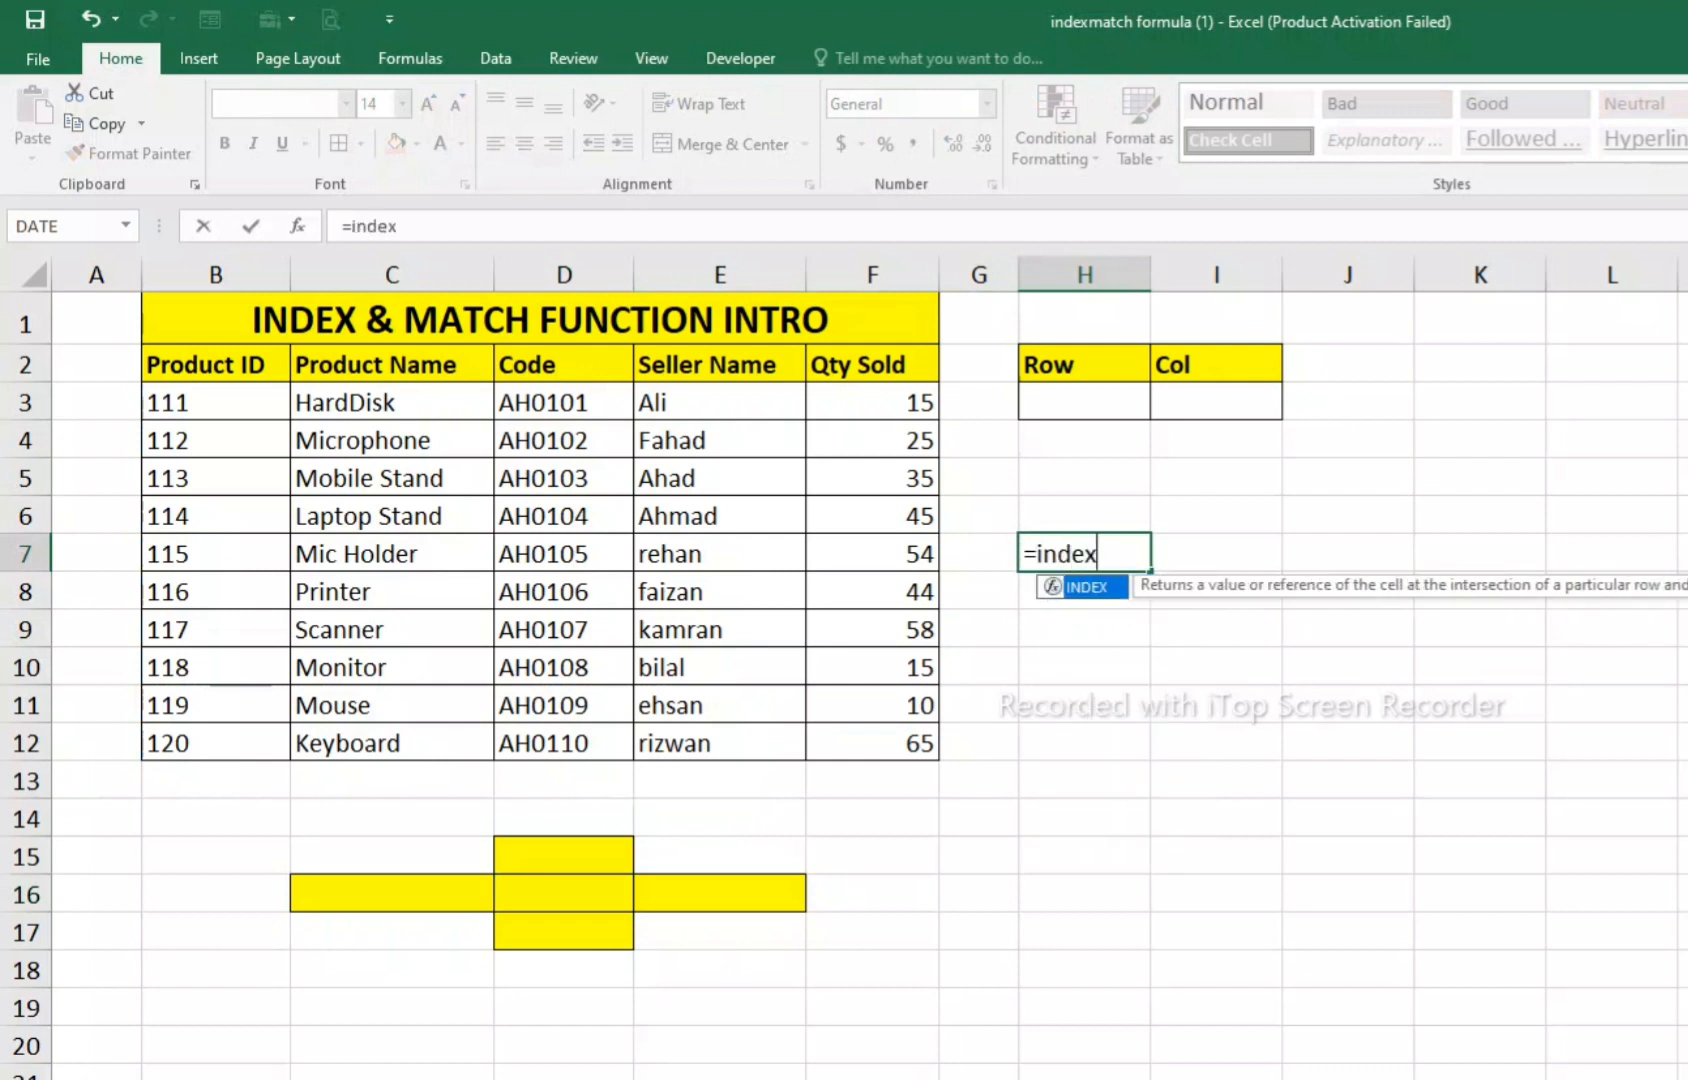
pyautogui.press('Tab')
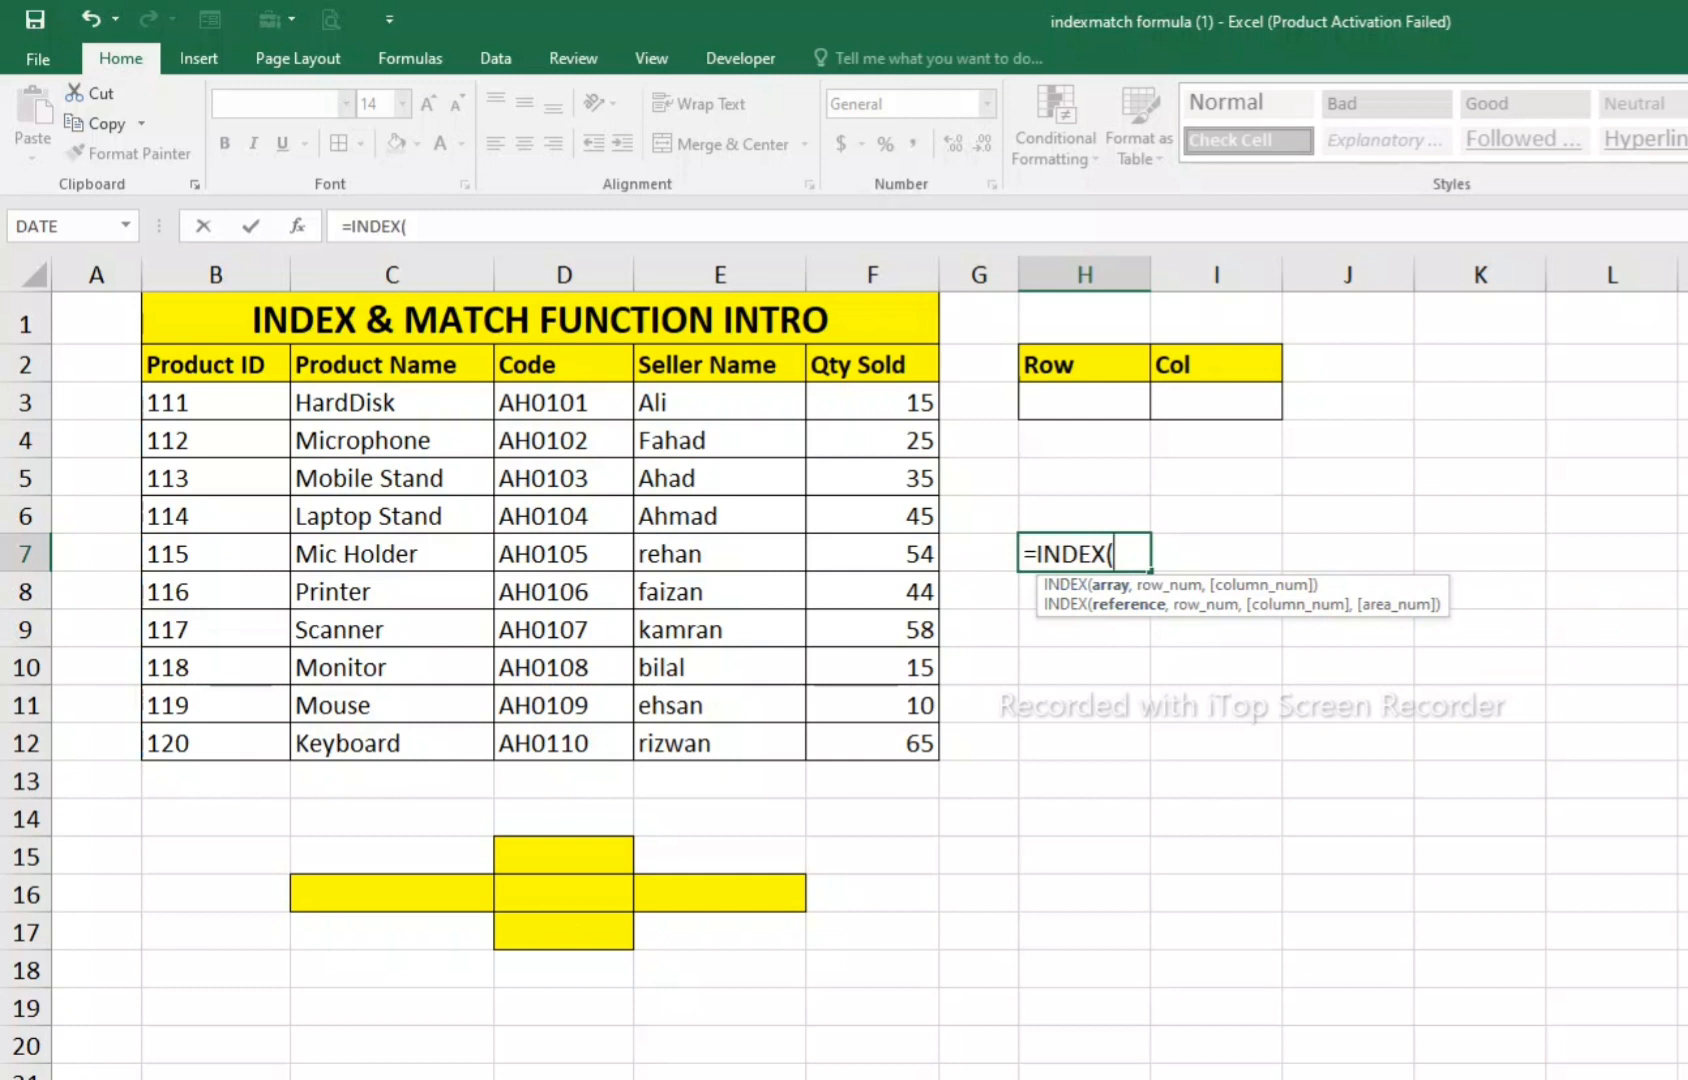
pyautogui.moveTo(215, 365); pyautogui.dragTo(280, 745)
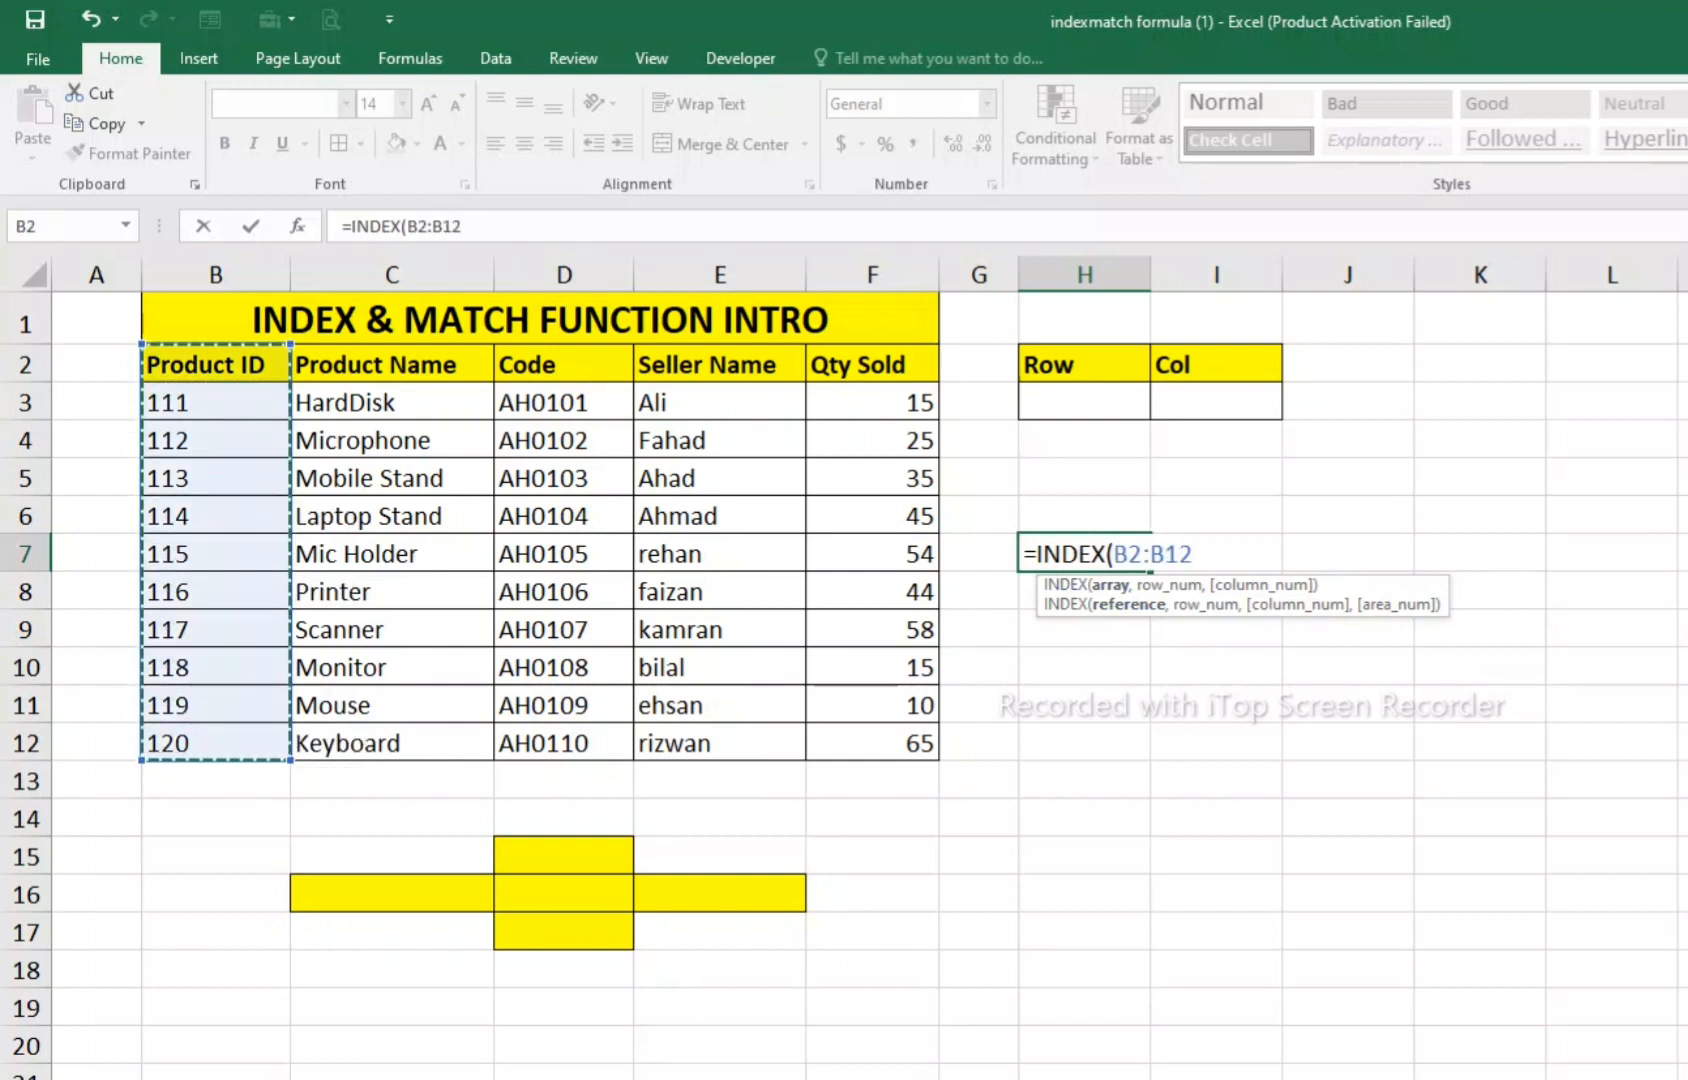
pyautogui.write(',')
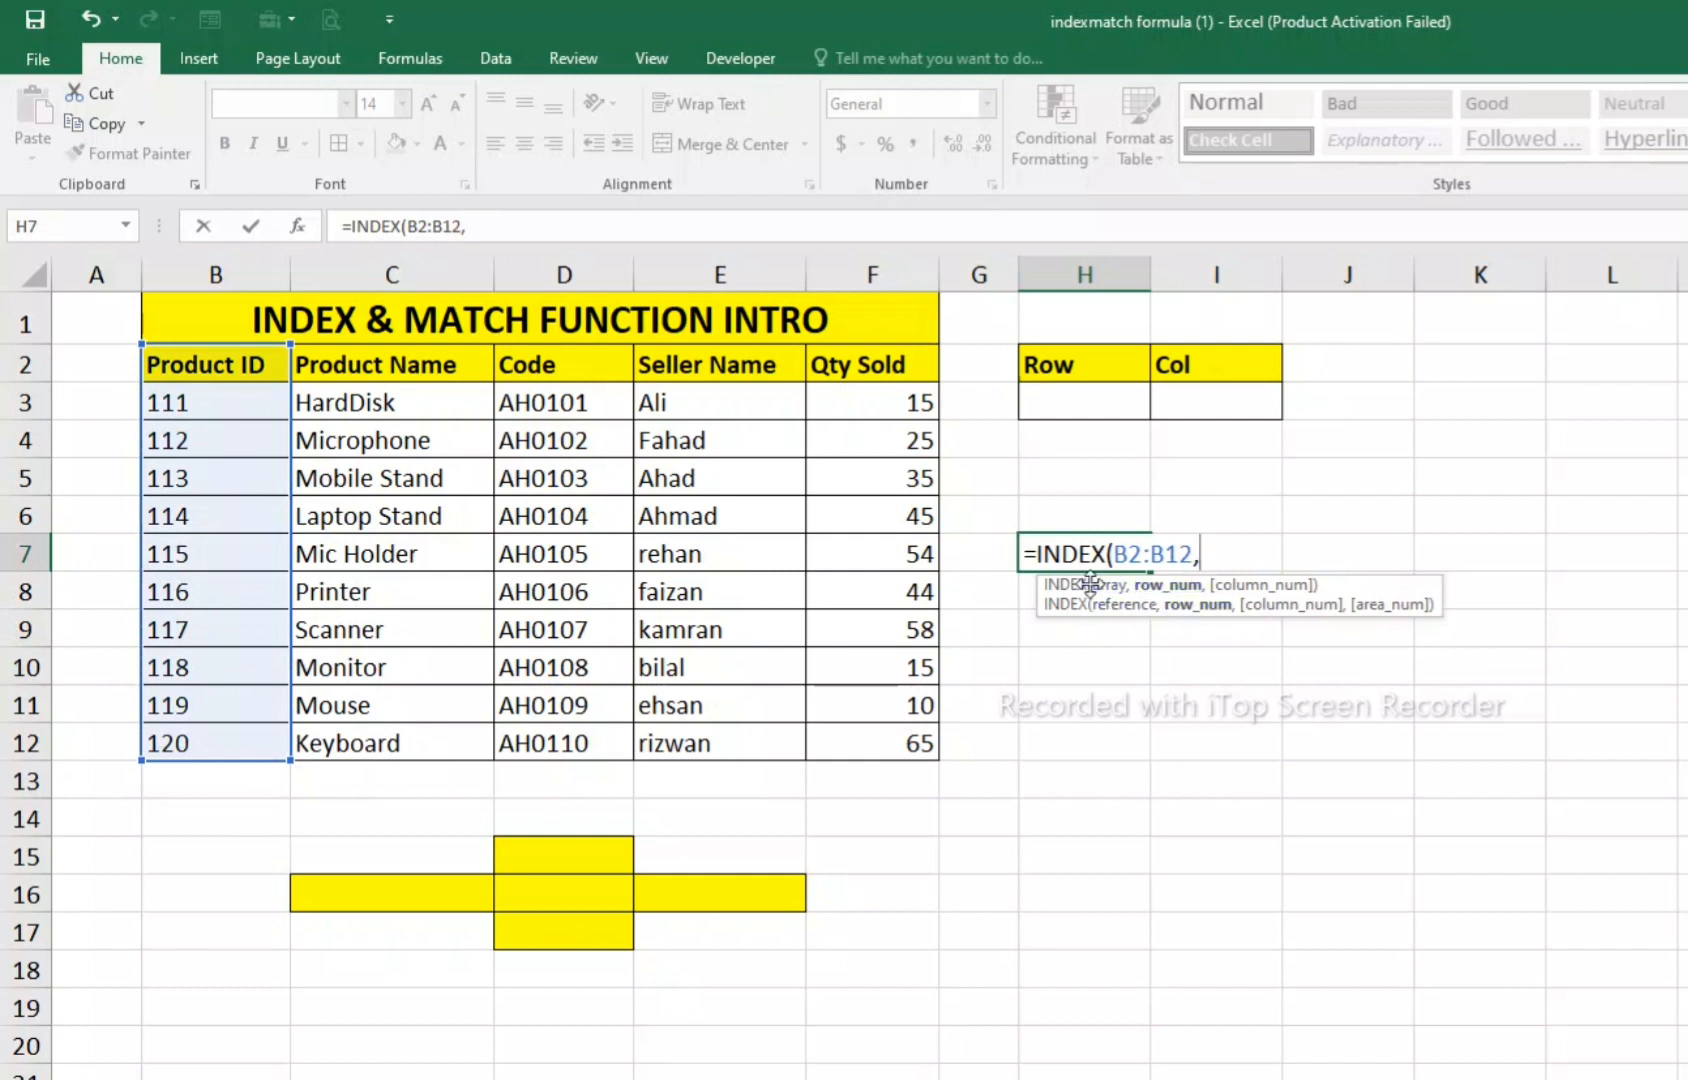
pyautogui.write('4,')
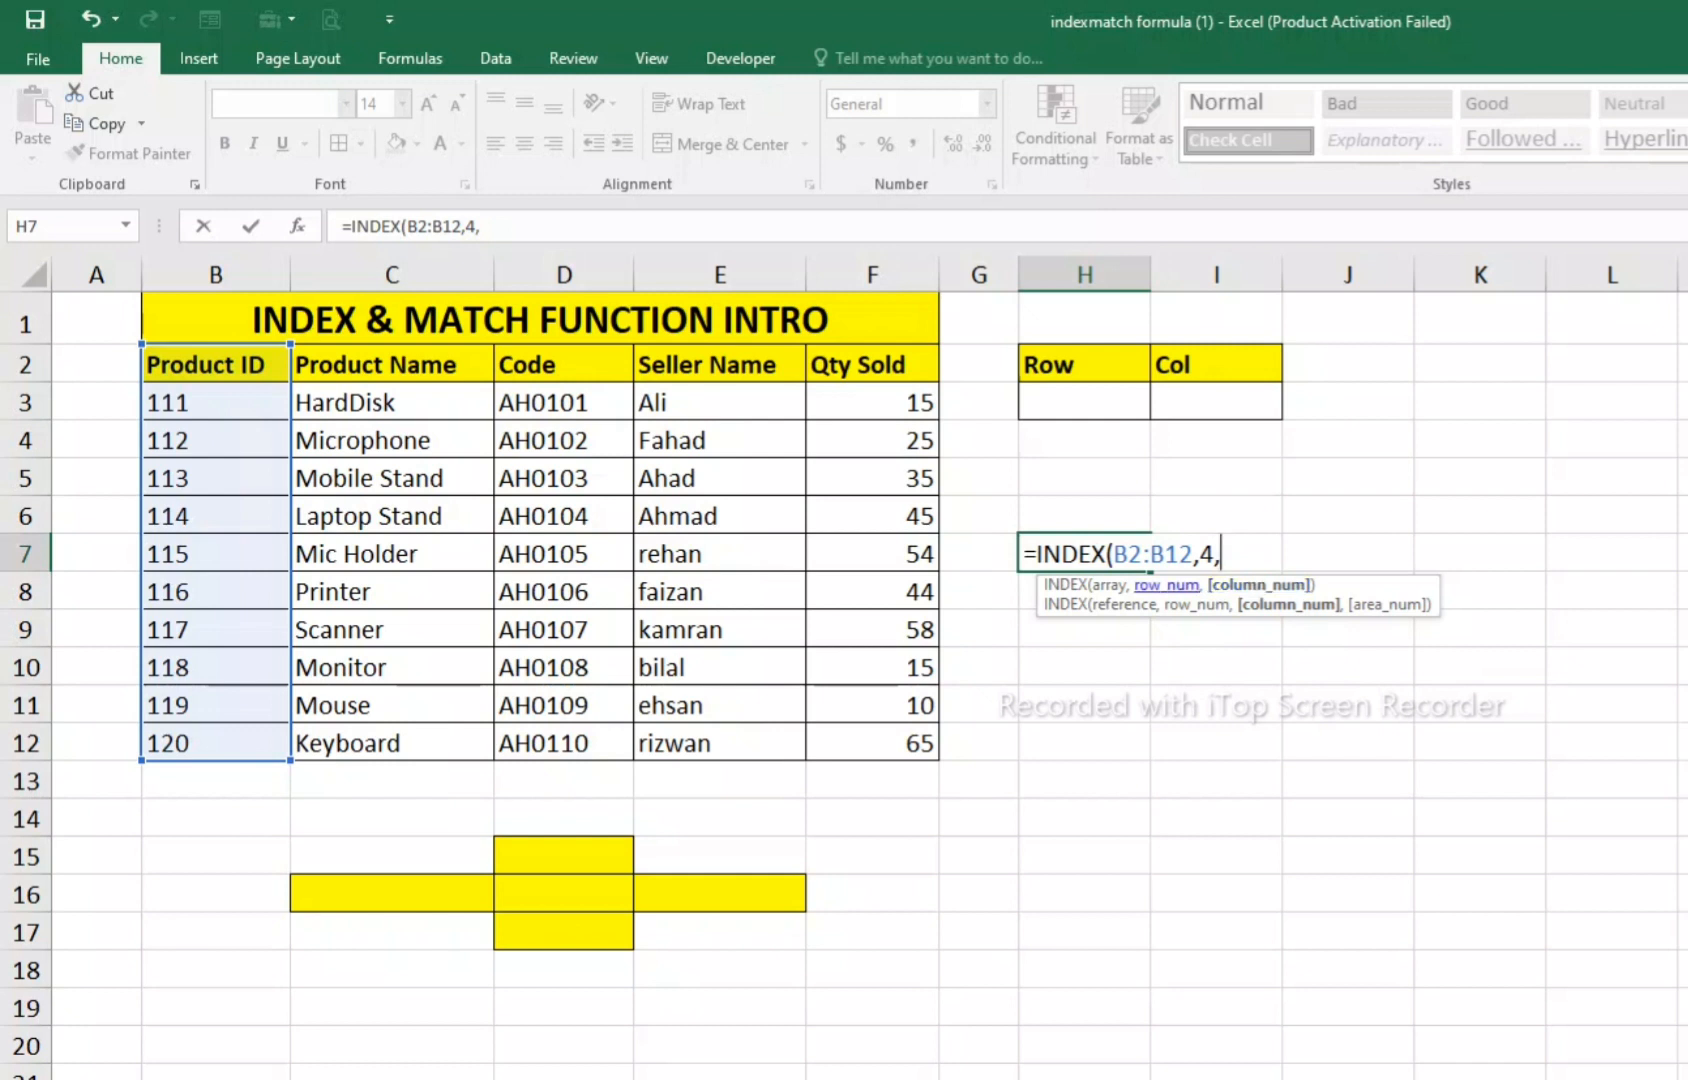
pyautogui.write(')')
pyautogui.press('Return')
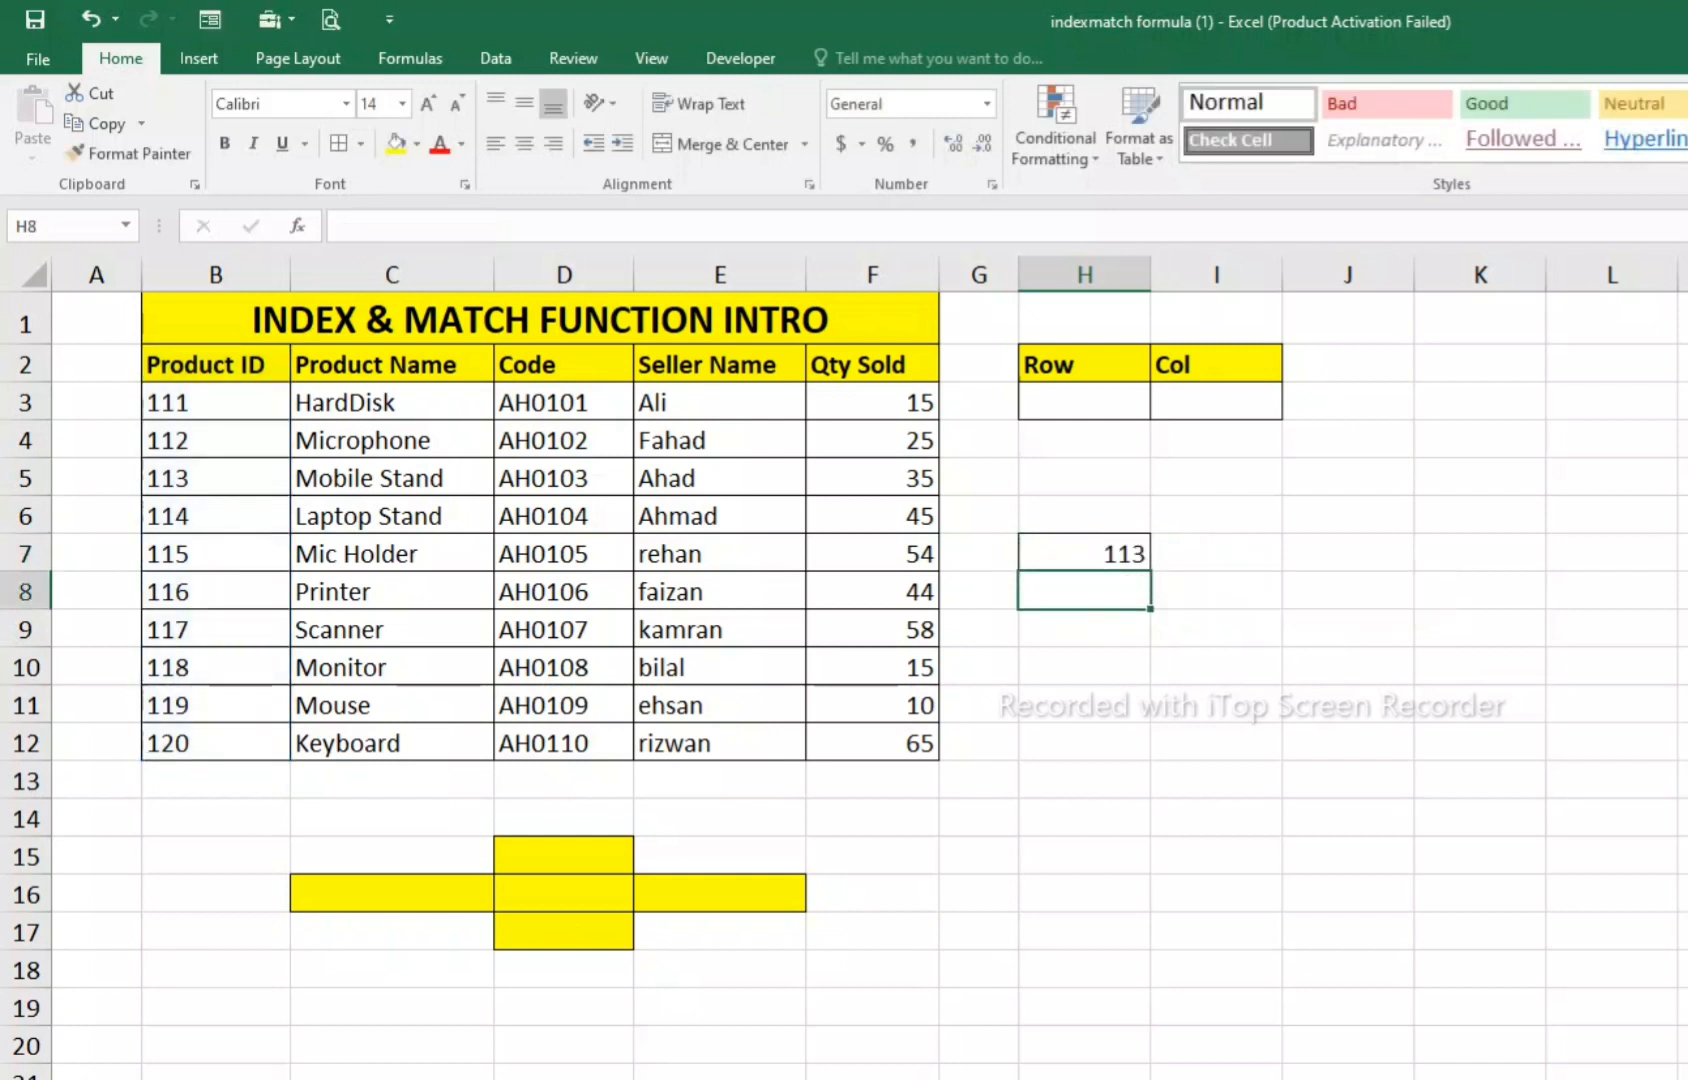
pyautogui.click(1084, 553)
pyautogui.click(215, 478)
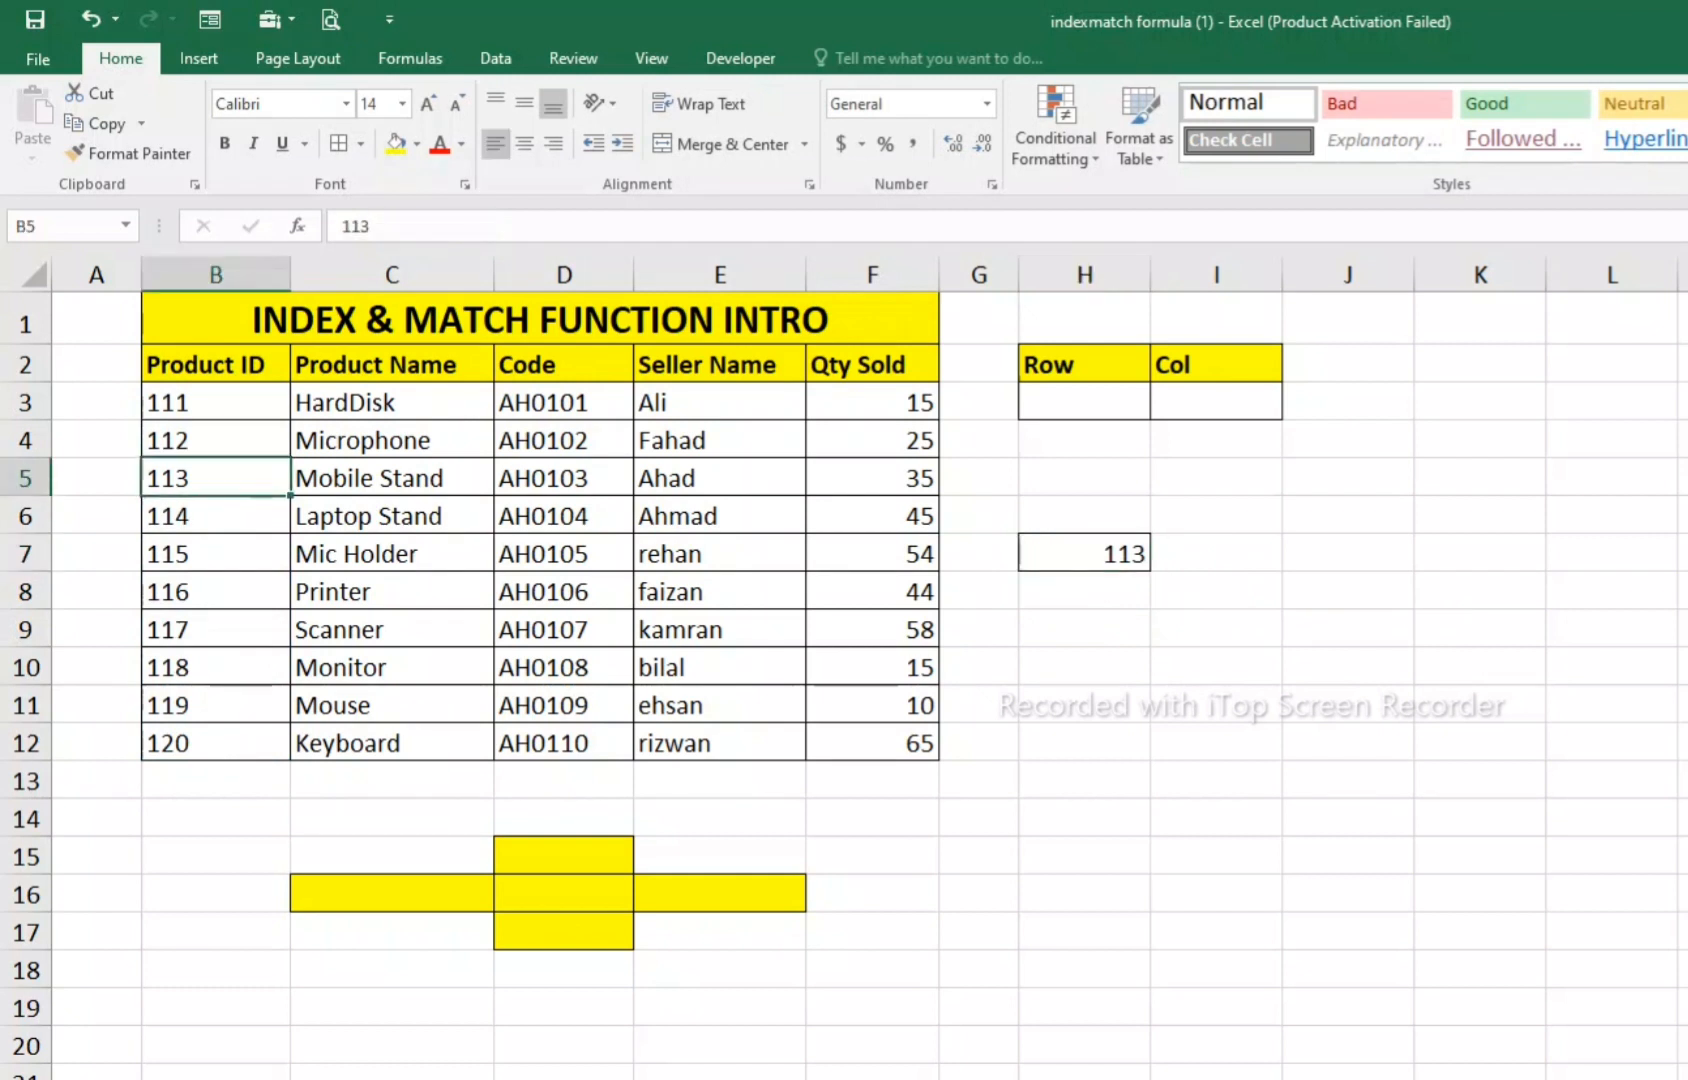
# - Re-enter 4 as the row number in the INDEX formula in H7
pyautogui.click(1084, 553)
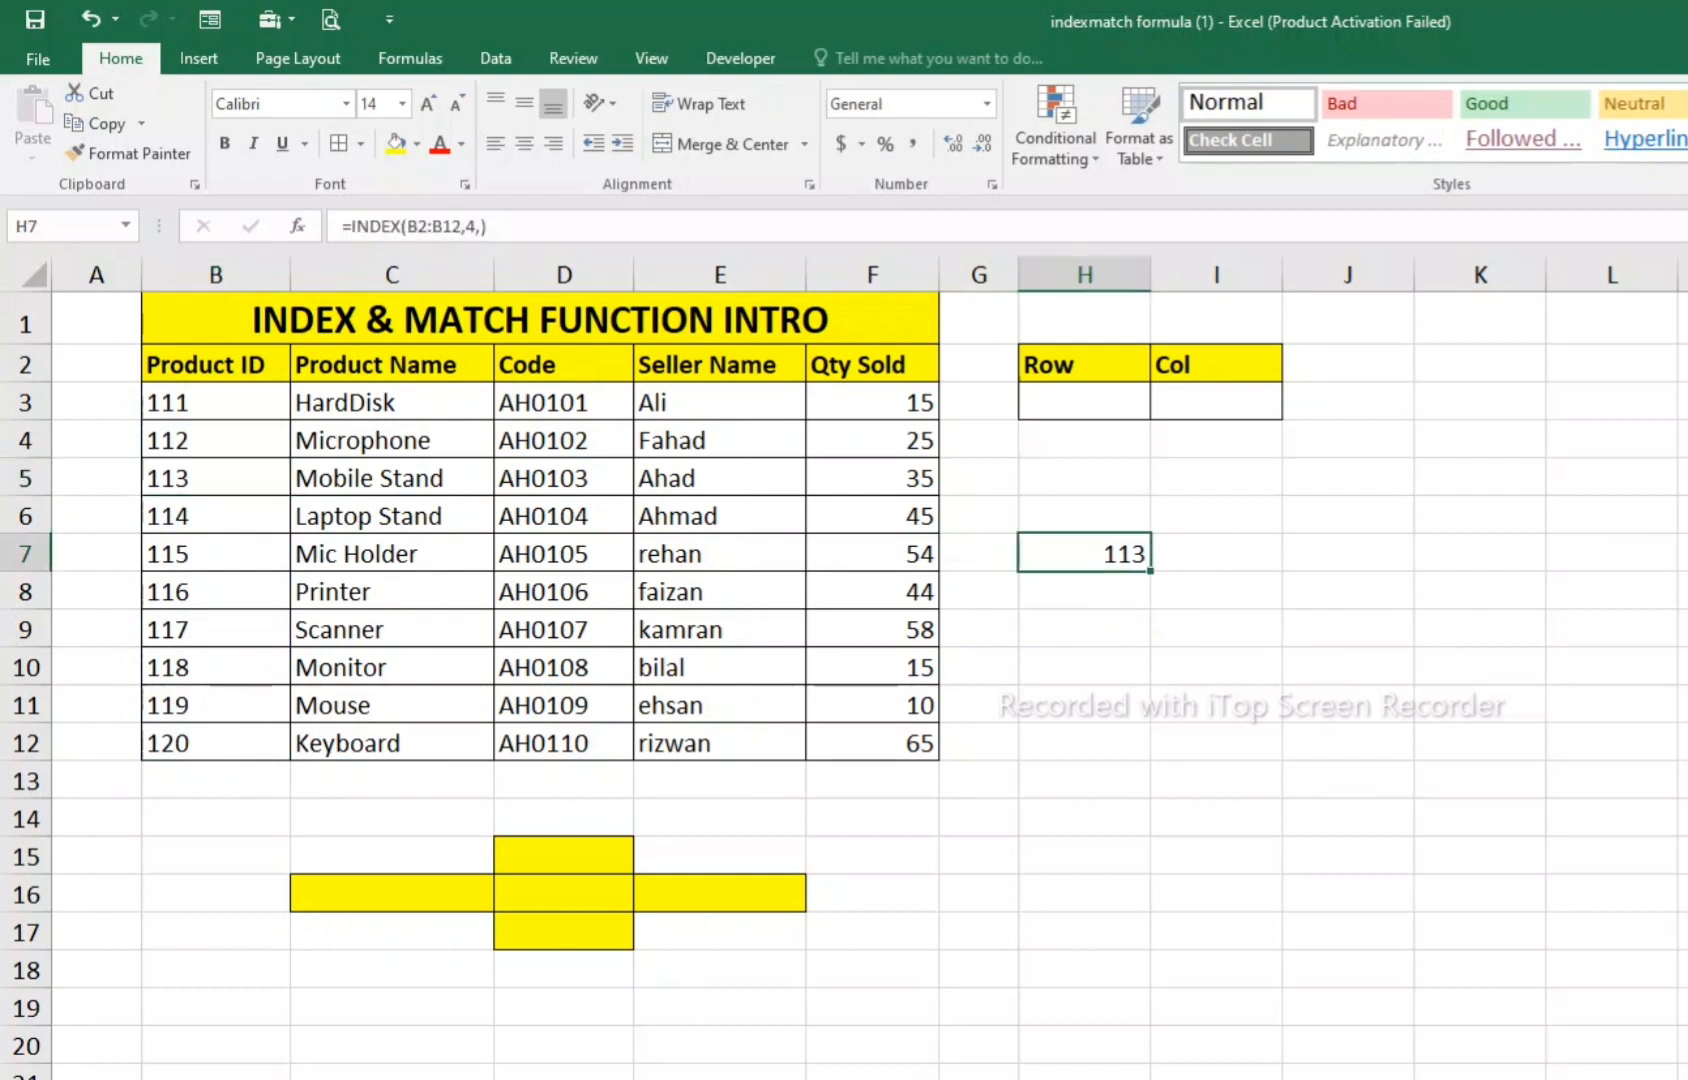
pyautogui.press('F2')
pyautogui.click(1213, 554)
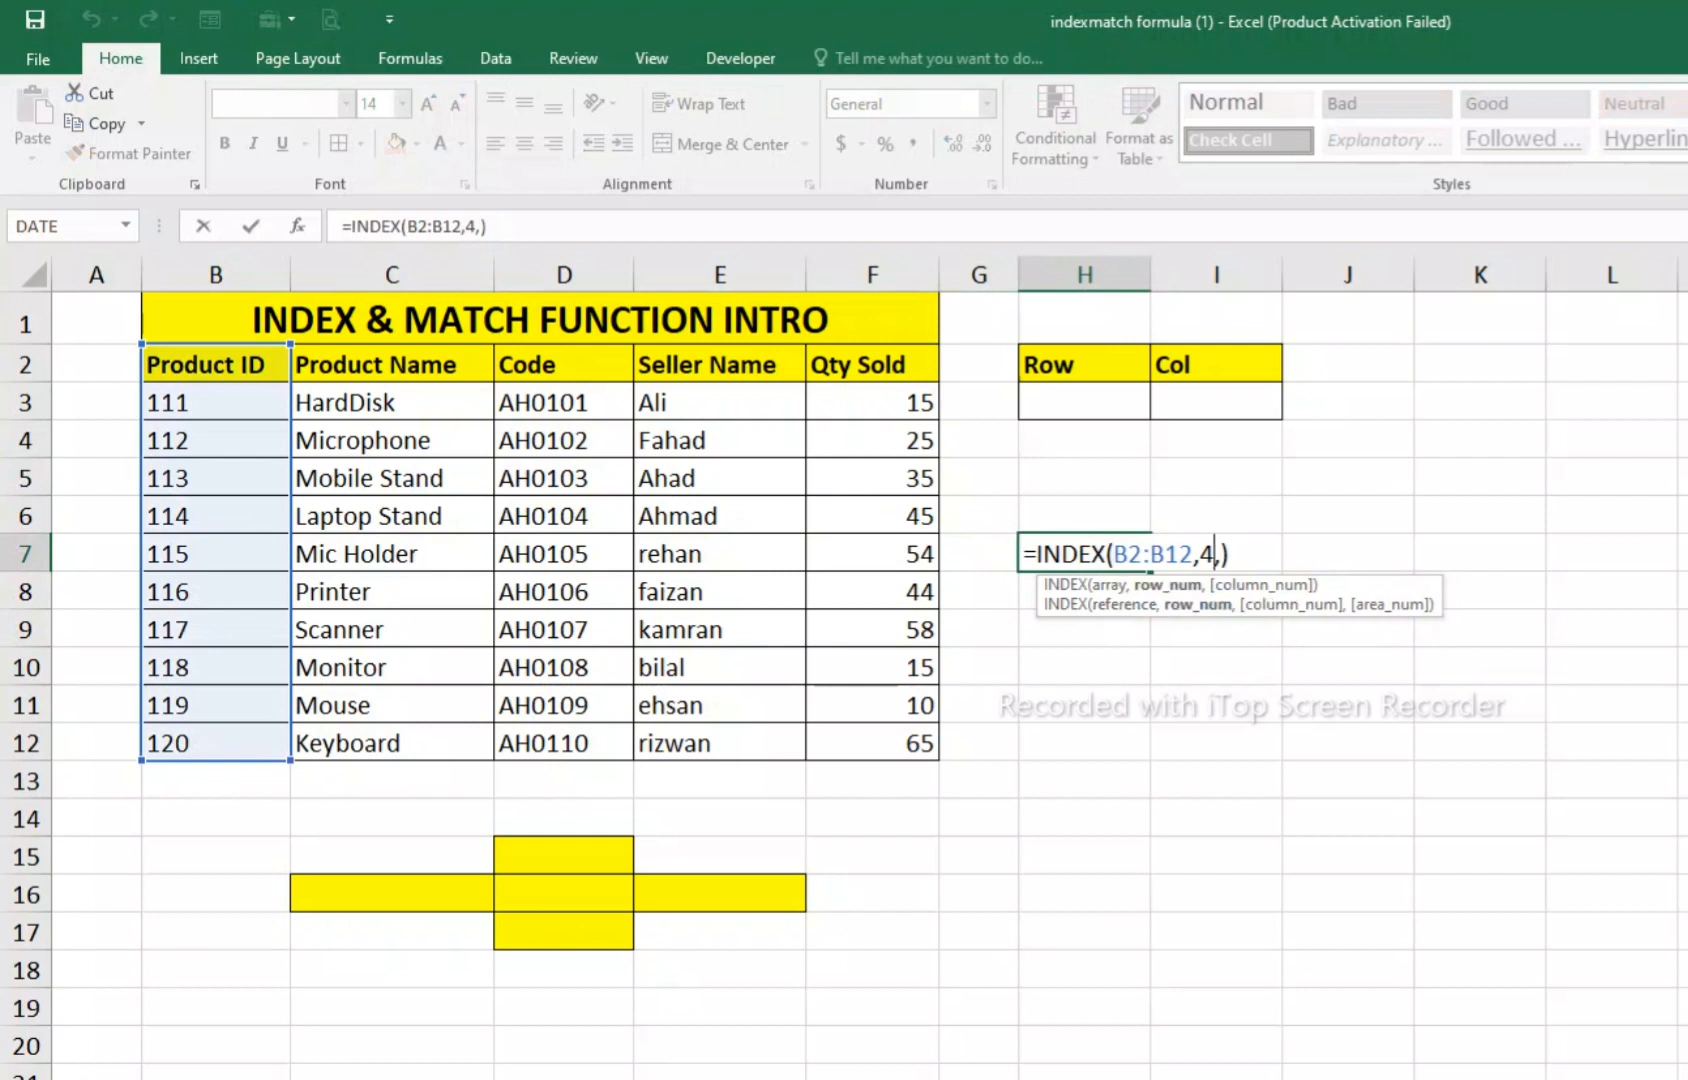
pyautogui.press('BackSpace')
pyautogui.write('4')
pyautogui.press('Return')
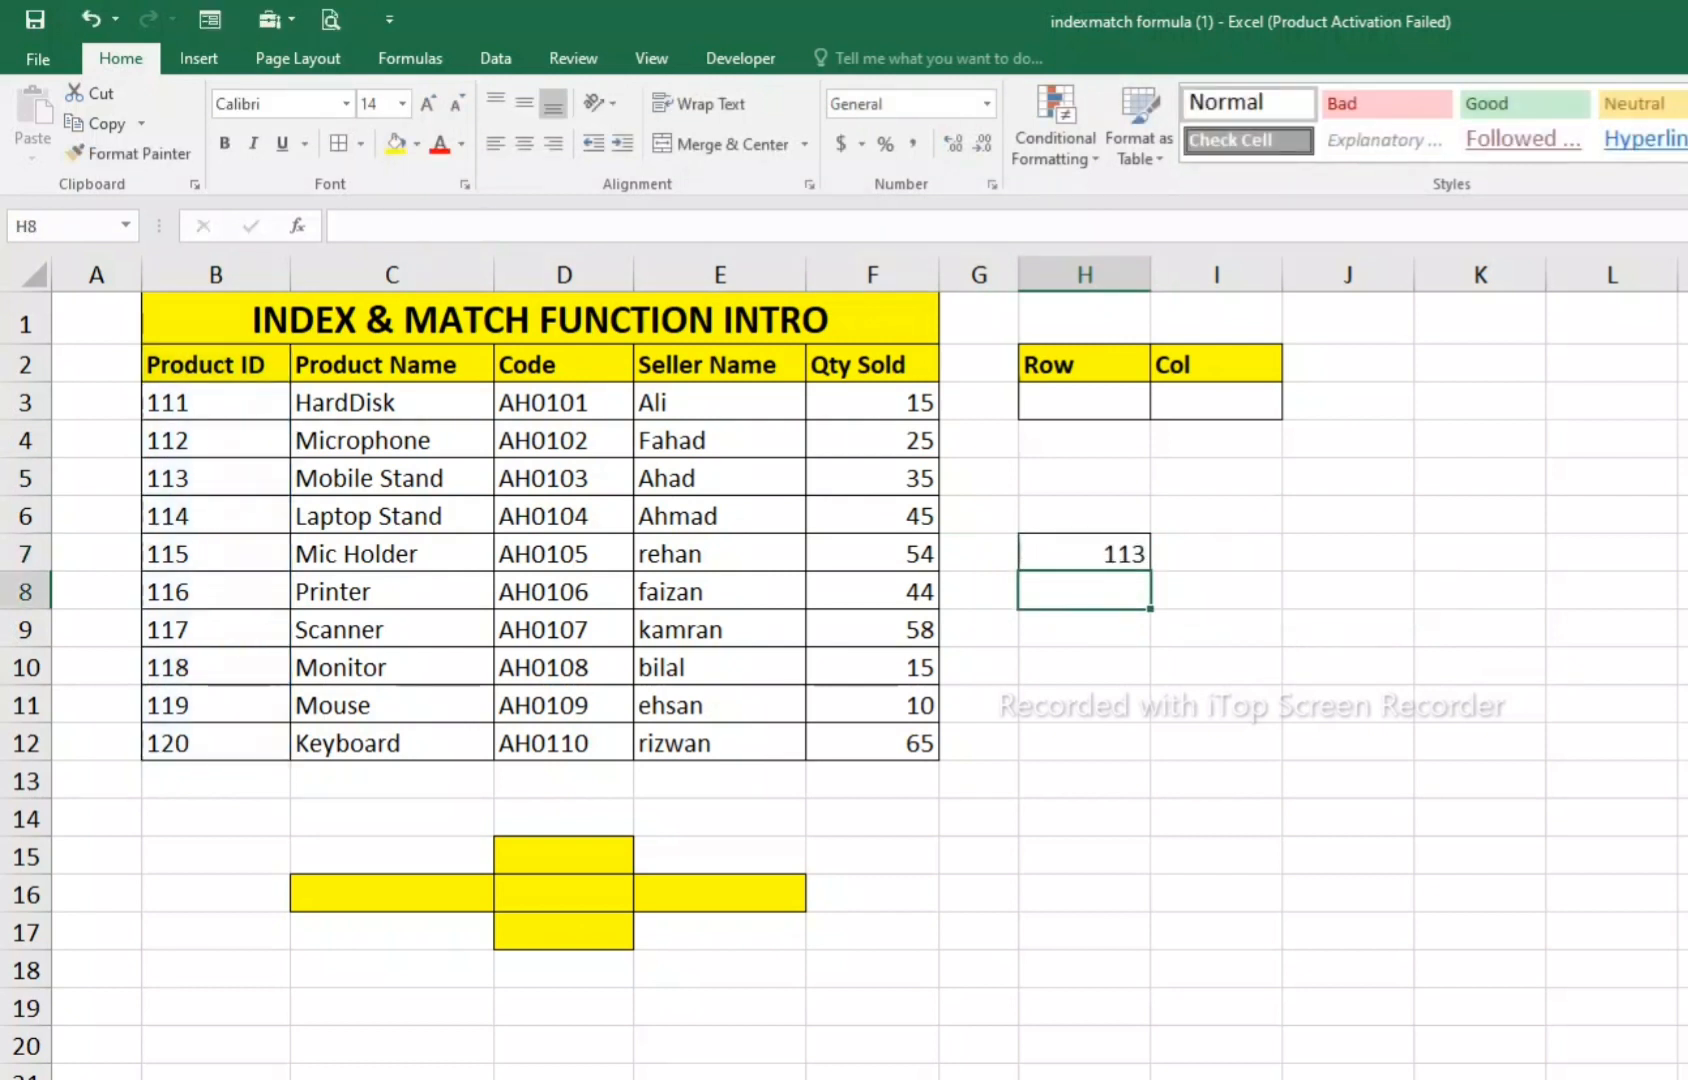
# - Count through the Product ID column from B2 to B5 to trace the fourth row of the INDEX range
pyautogui.click(215, 479)
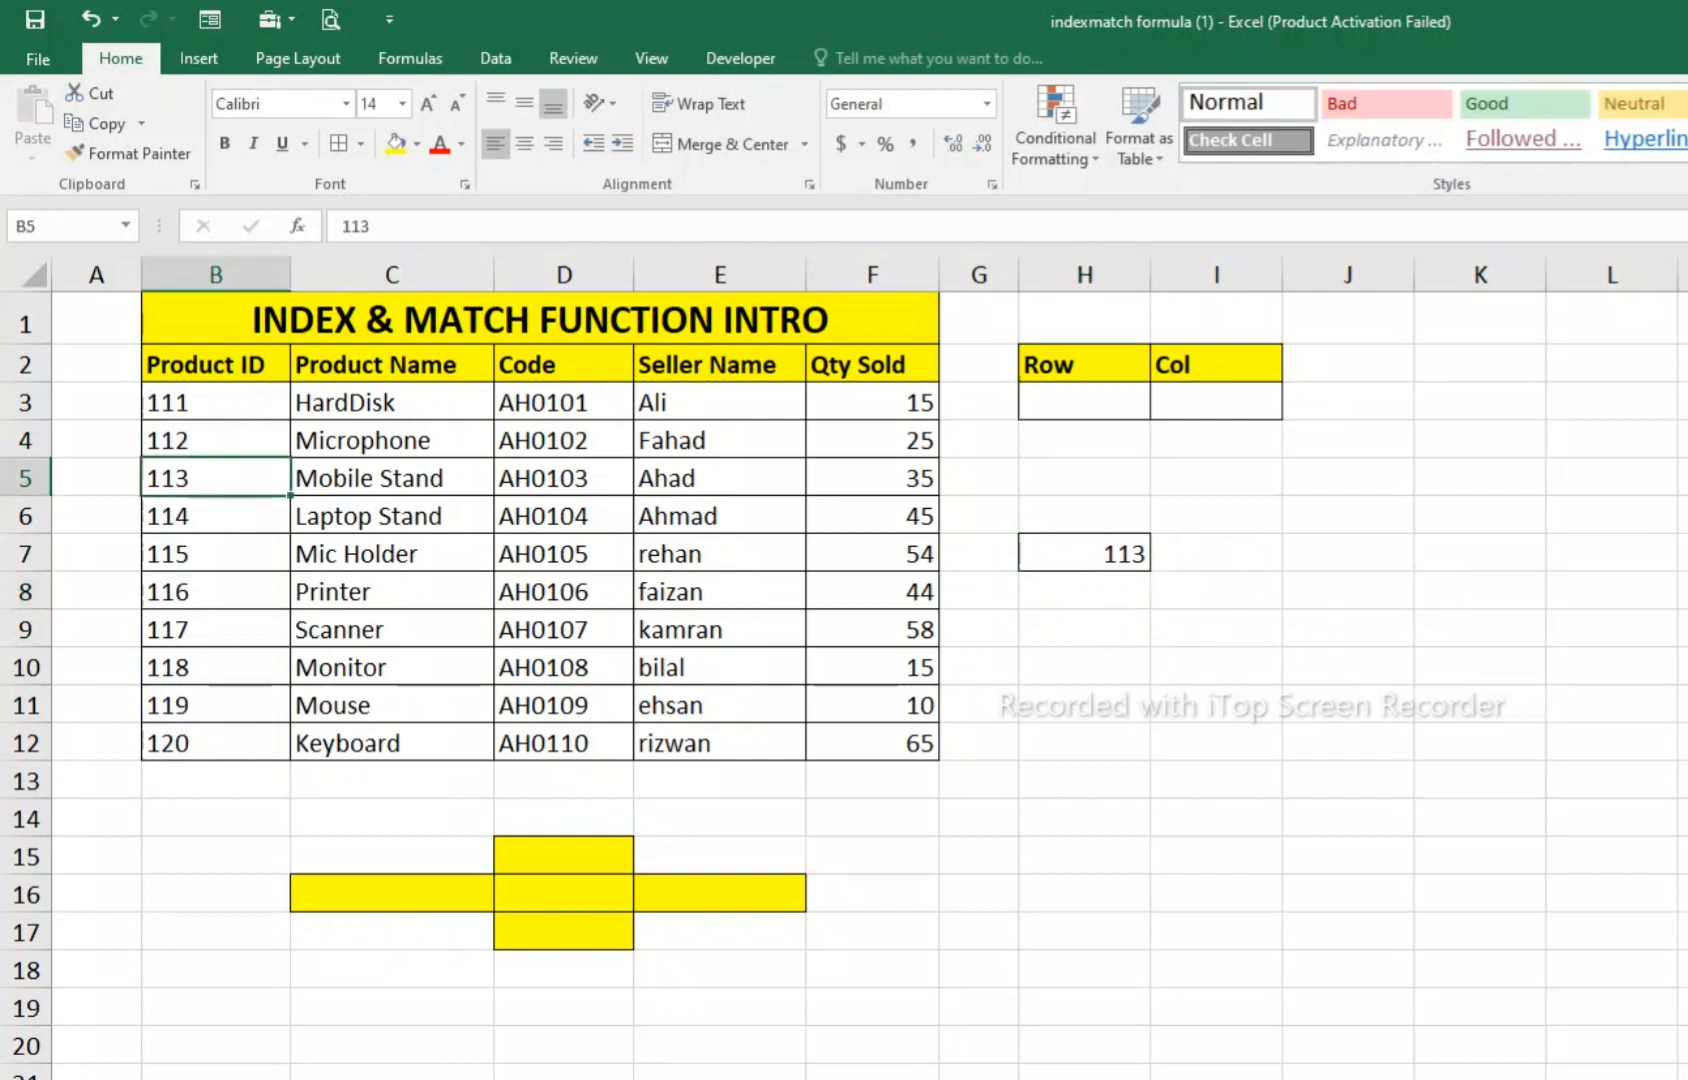
pyautogui.click(215, 365)
pyautogui.click(215, 403)
pyautogui.click(215, 441)
pyautogui.click(215, 479)
# - Set the row number of the INDEX formula in H7 to 8 and compare its result with B9
pyautogui.click(1085, 554)
pyautogui.doubleClick(1079, 554)
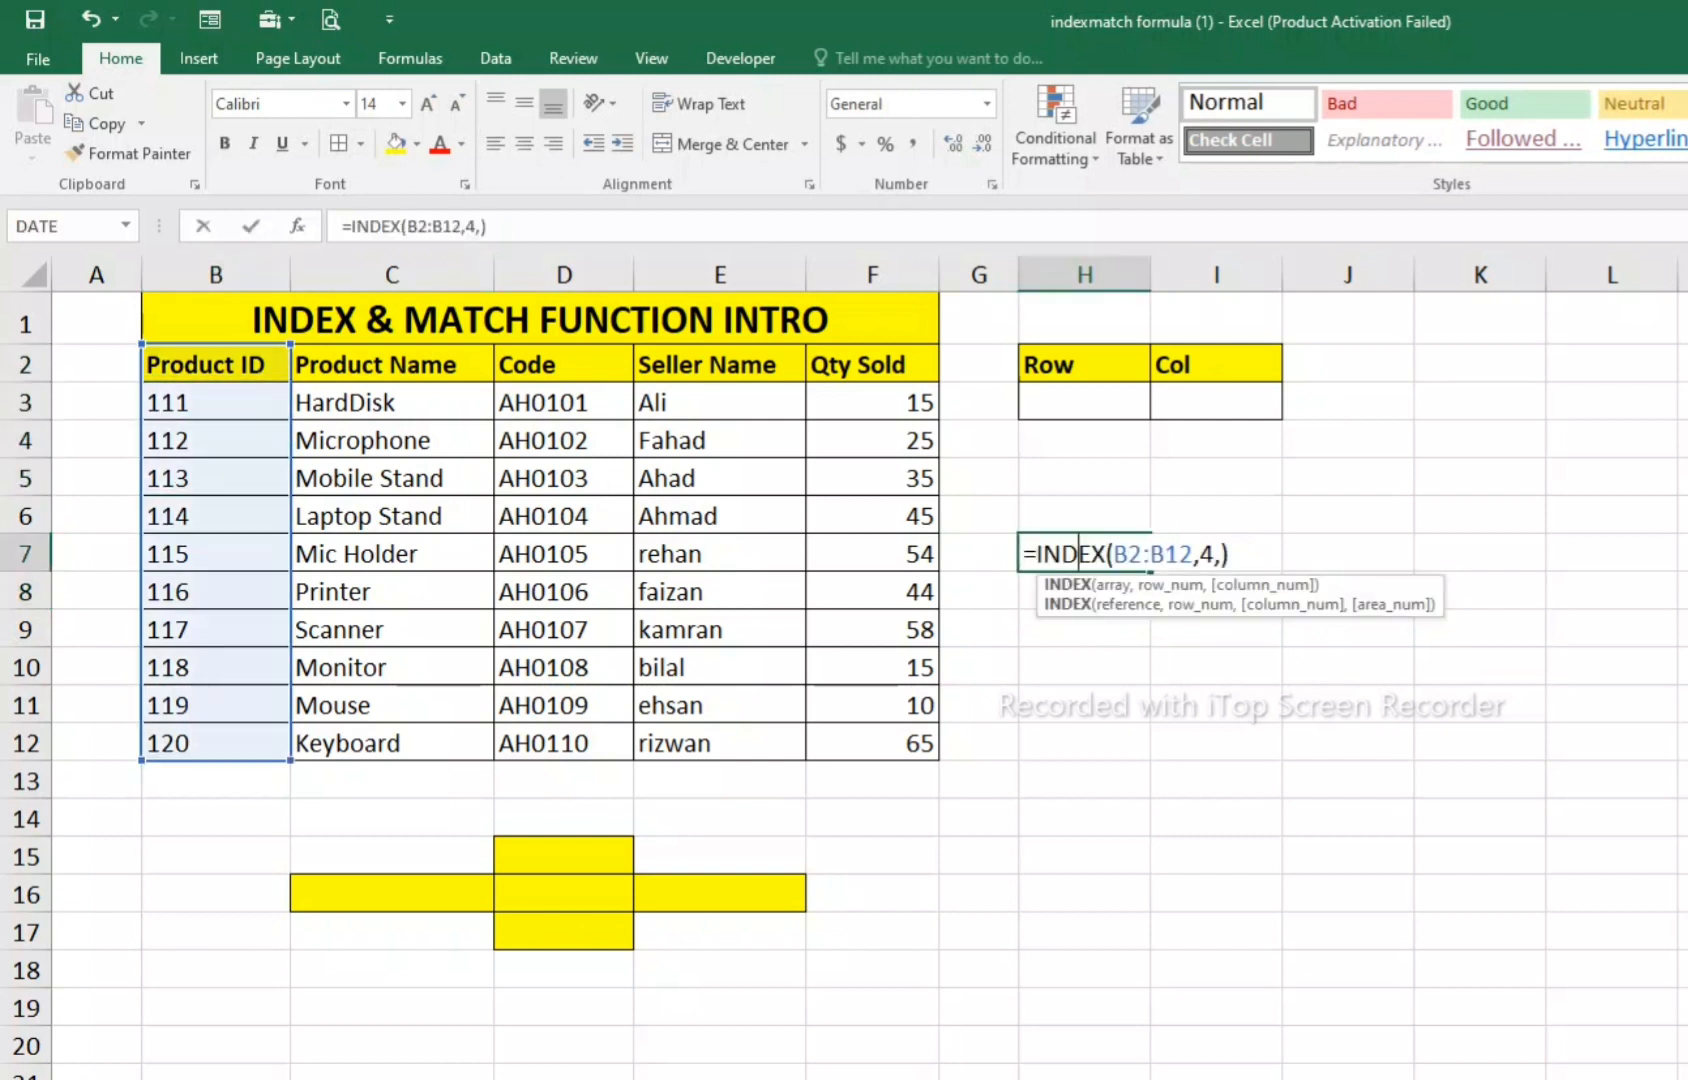
pyautogui.click(1213, 554)
pyautogui.press('BackSpace')
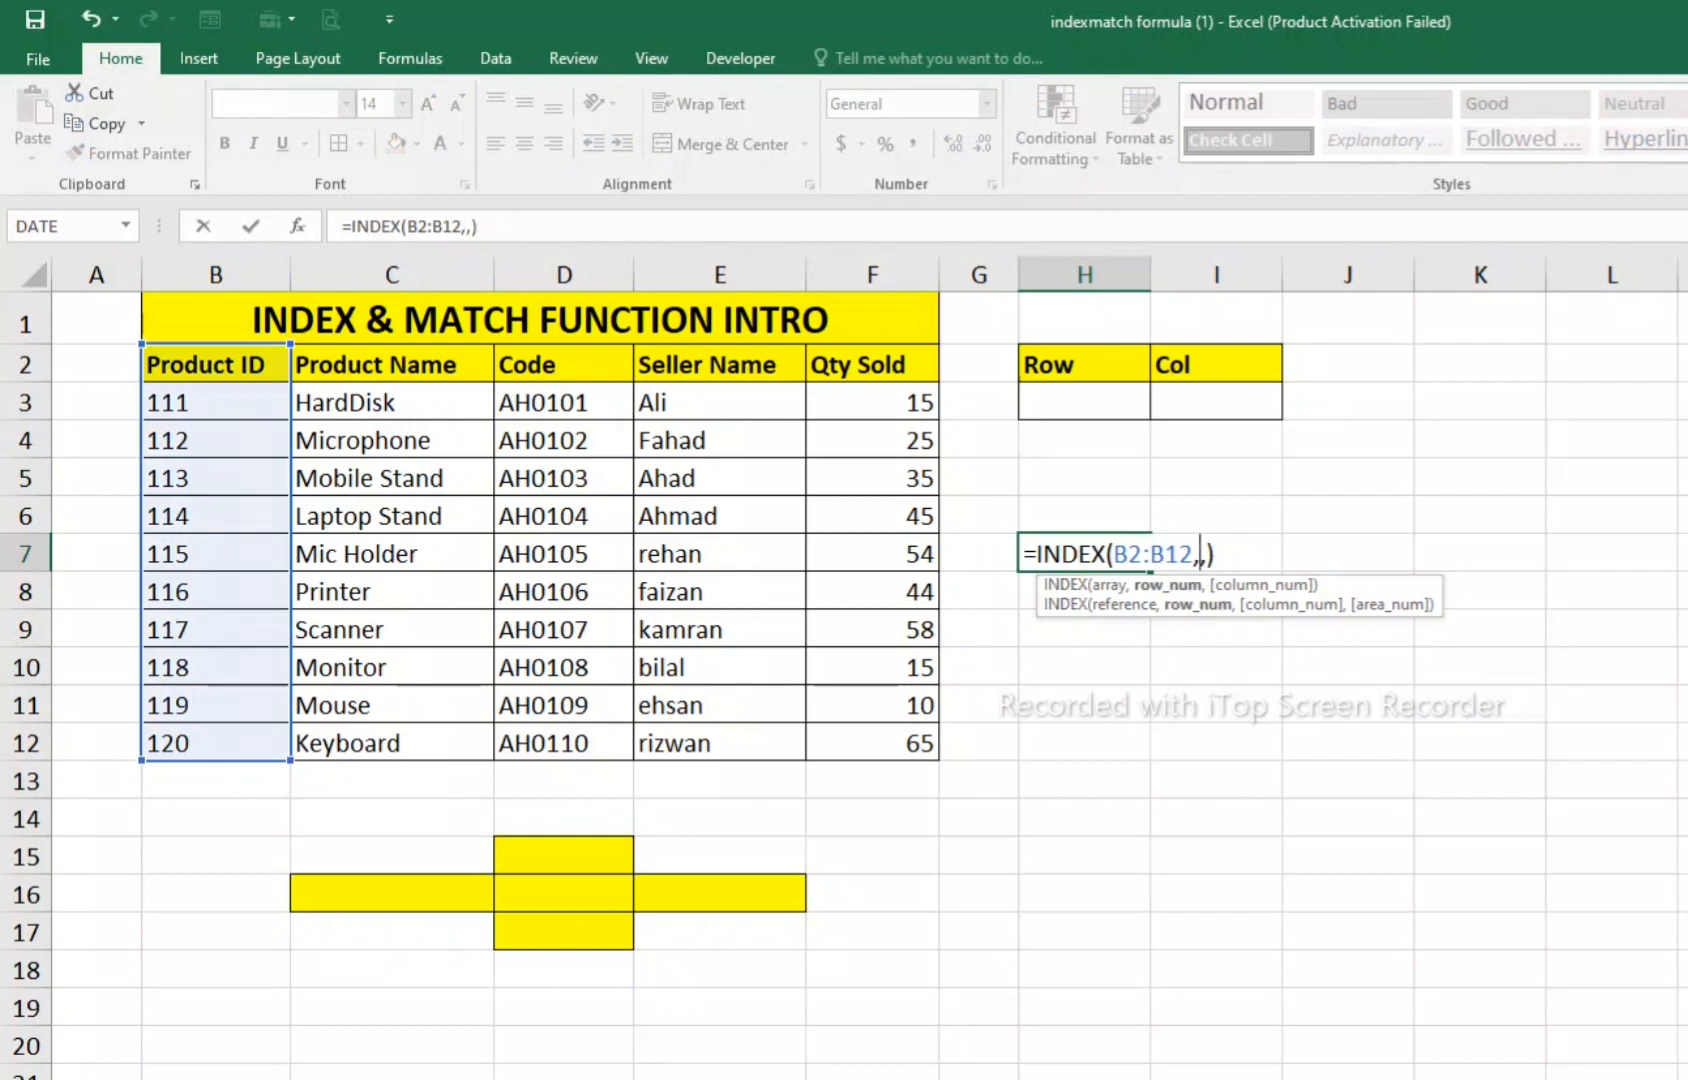
pyautogui.write('8')
pyautogui.press('Return')
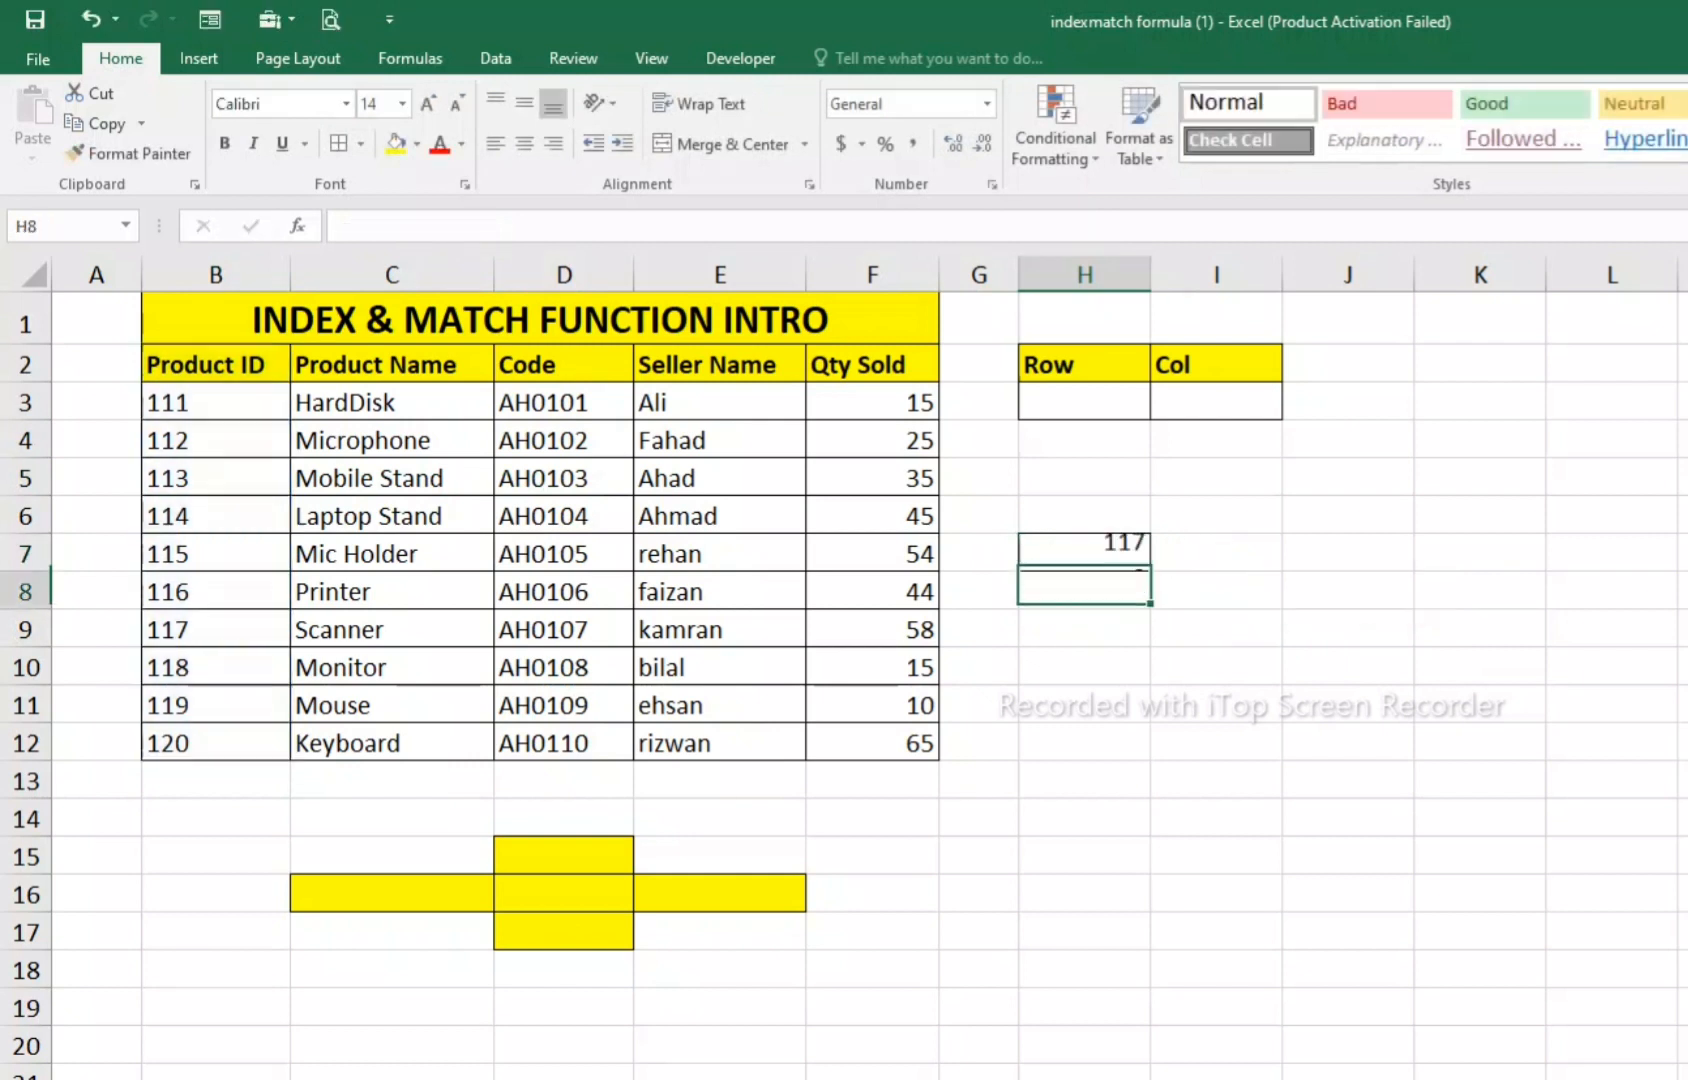
pyautogui.click(1085, 554)
pyautogui.click(216, 630)
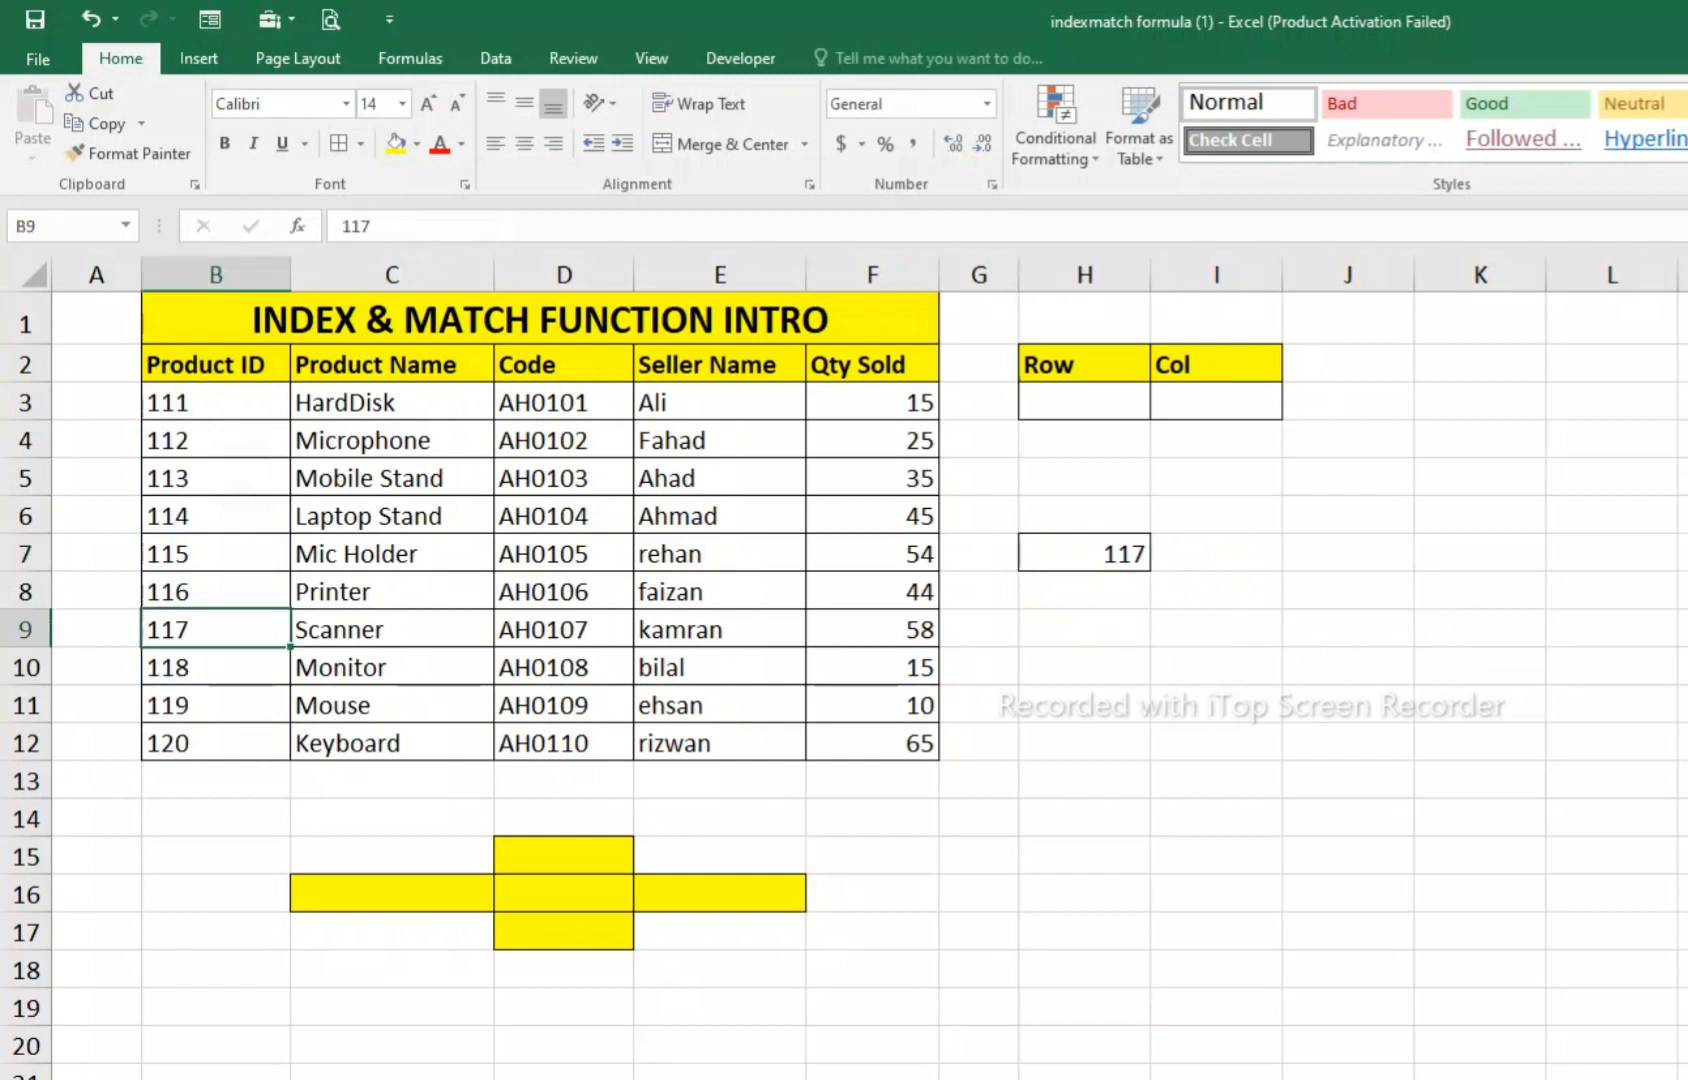
# - Try column number 6 in the INDEX formula in H7, keeping B2:B12 as the array and 8 as the row
pyautogui.doubleClick(1079, 554)
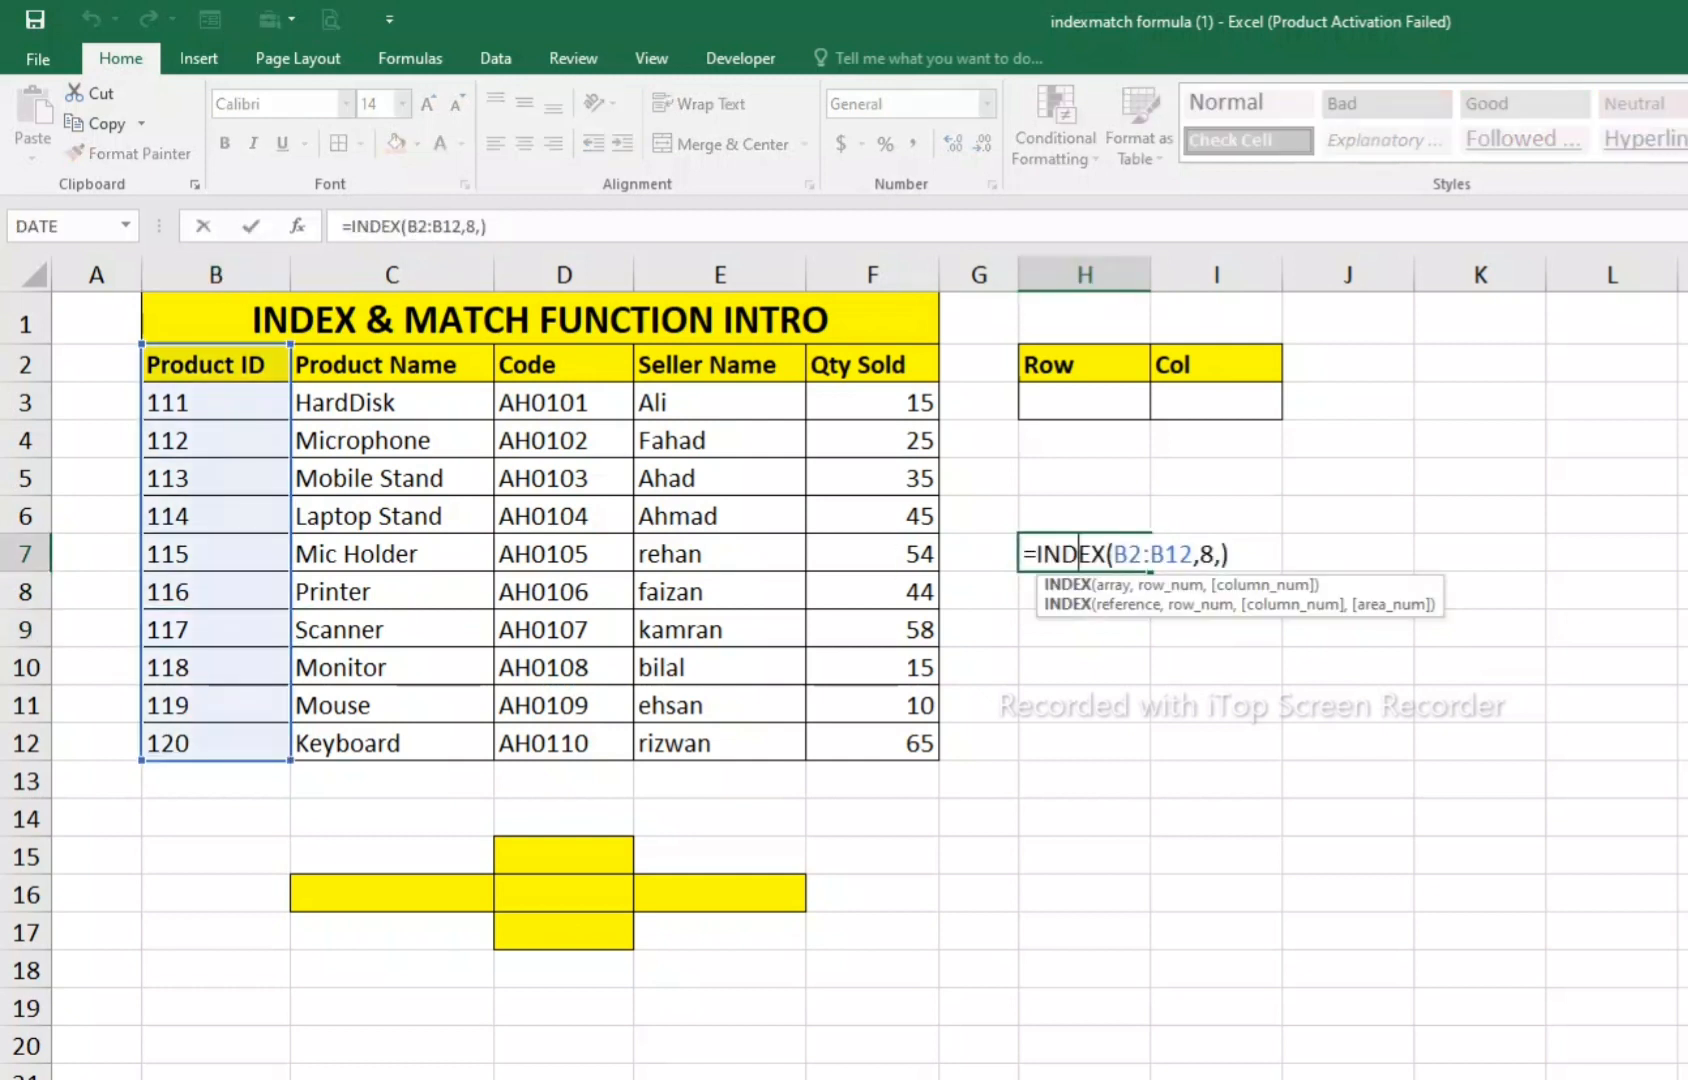
pyautogui.click(1214, 554)
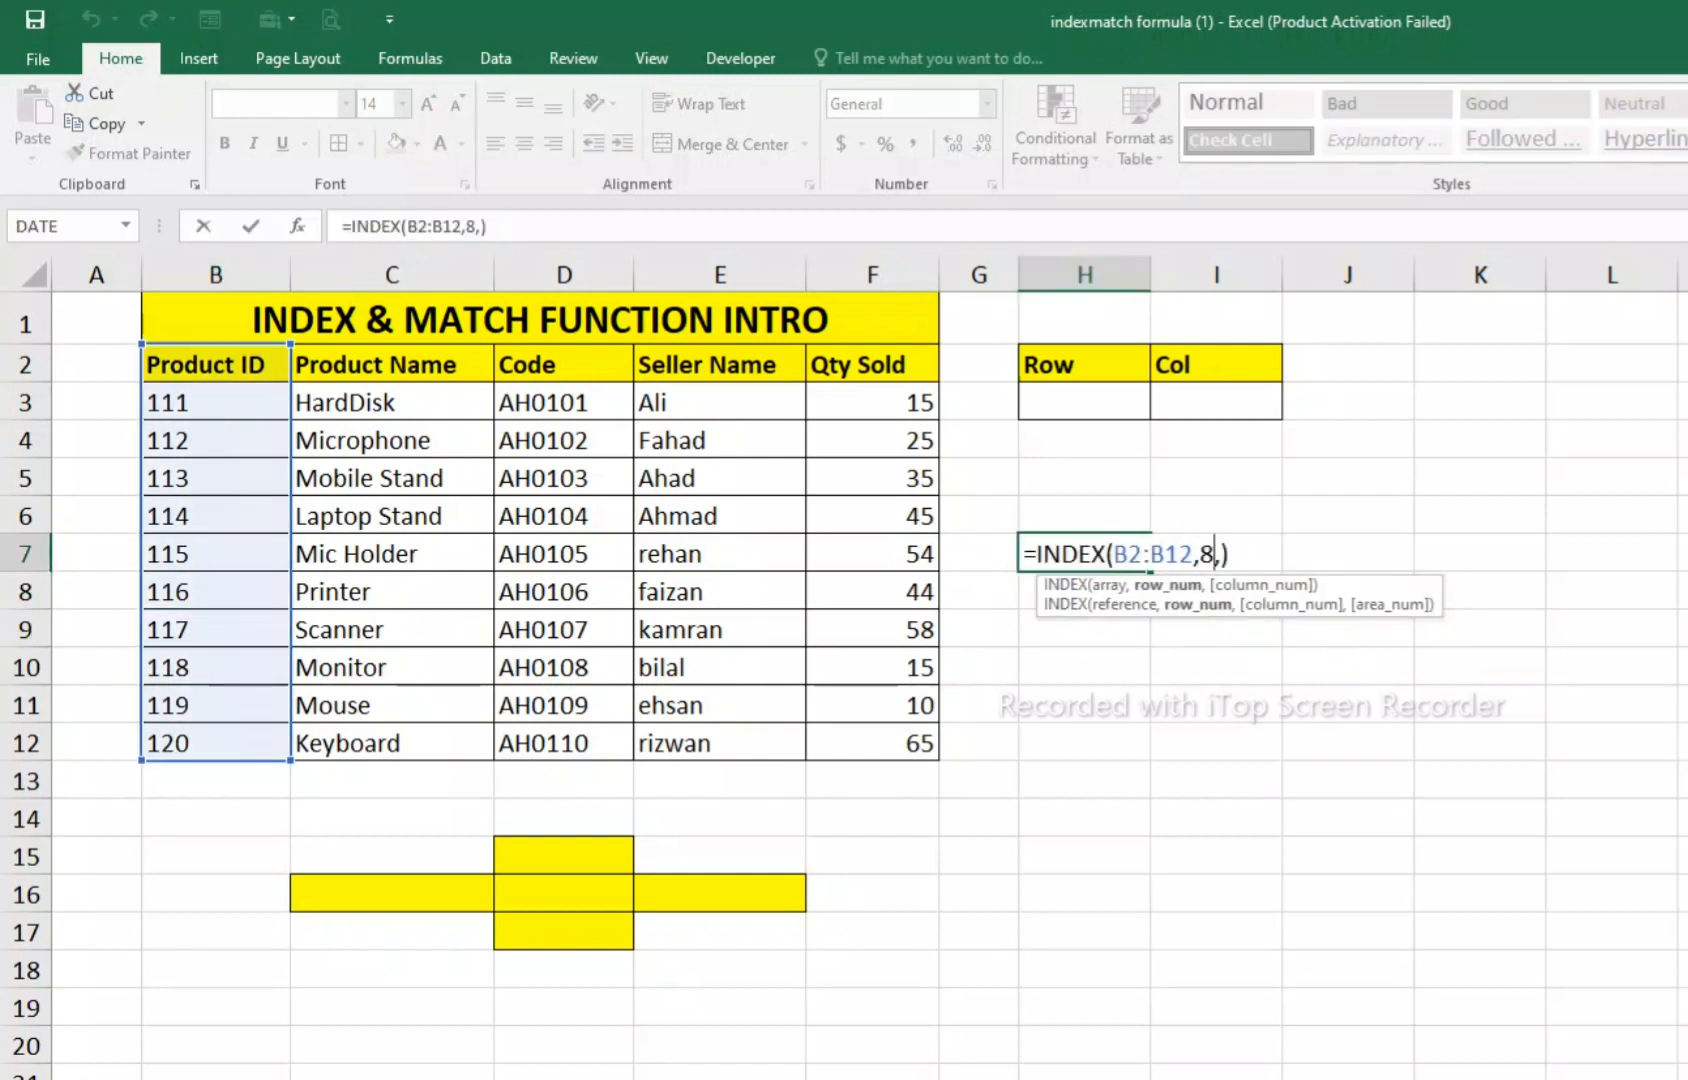
pyautogui.click(1221, 554)
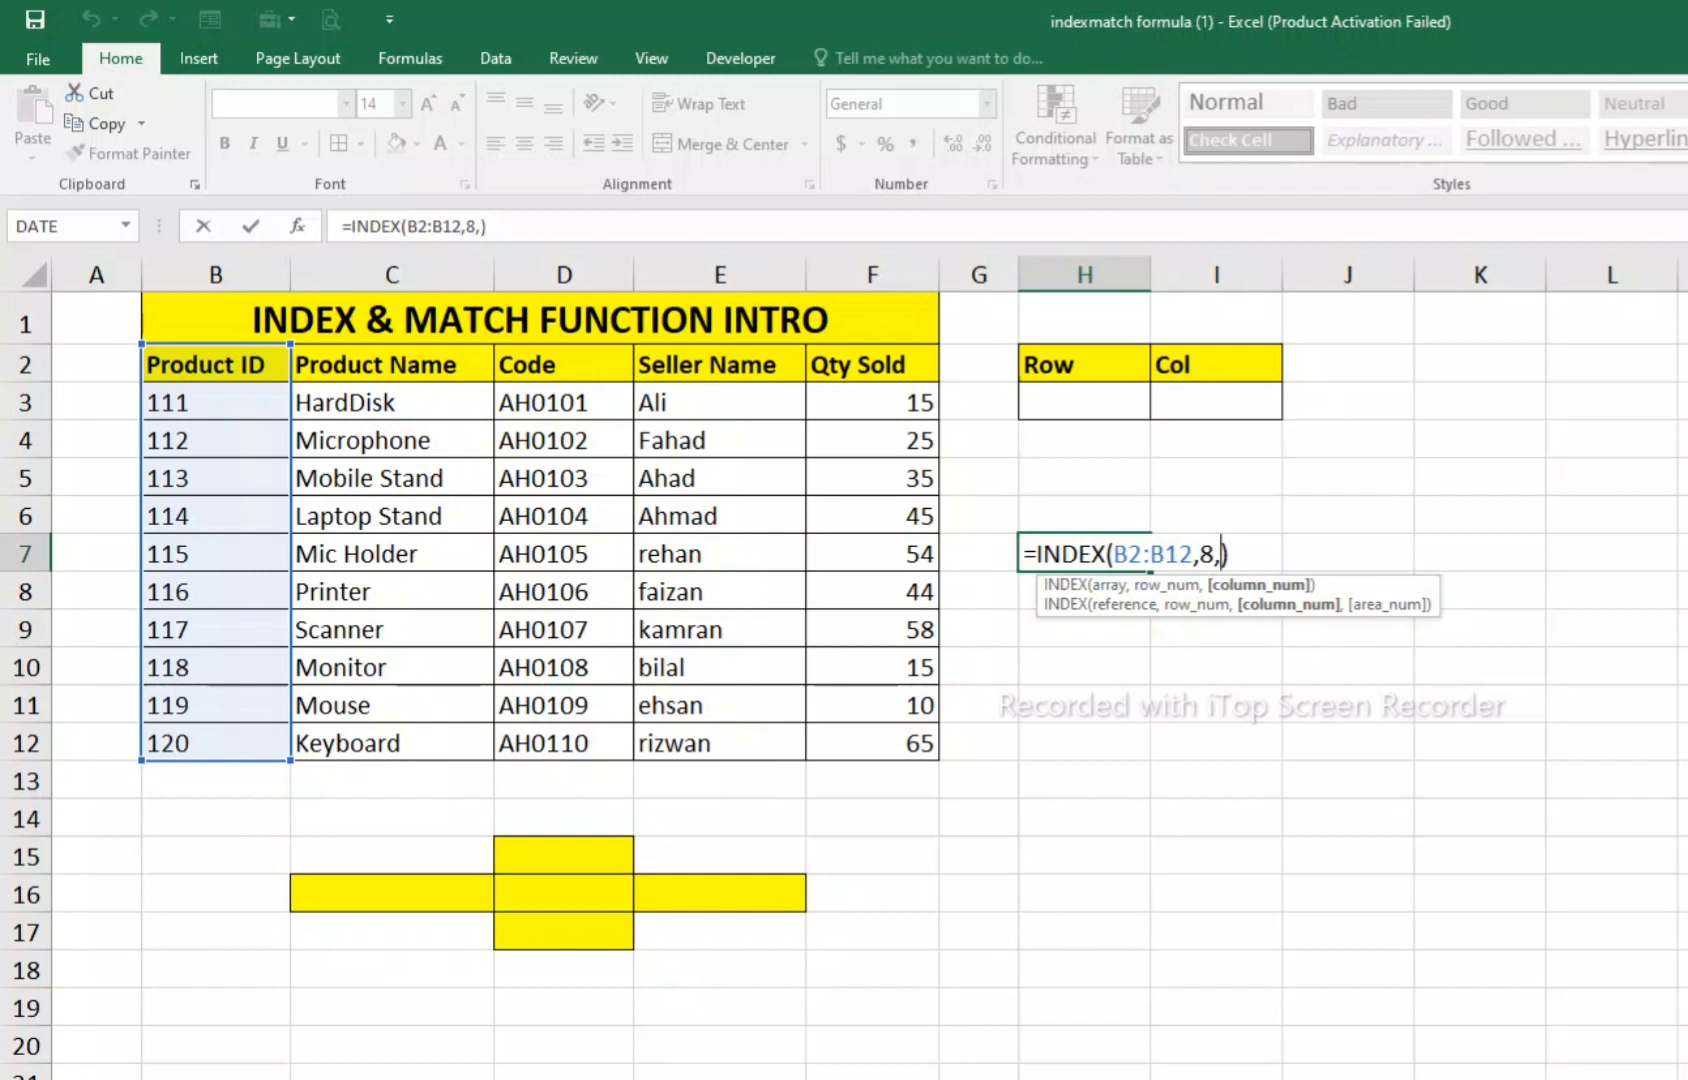
pyautogui.write('6')
pyautogui.press('Return')
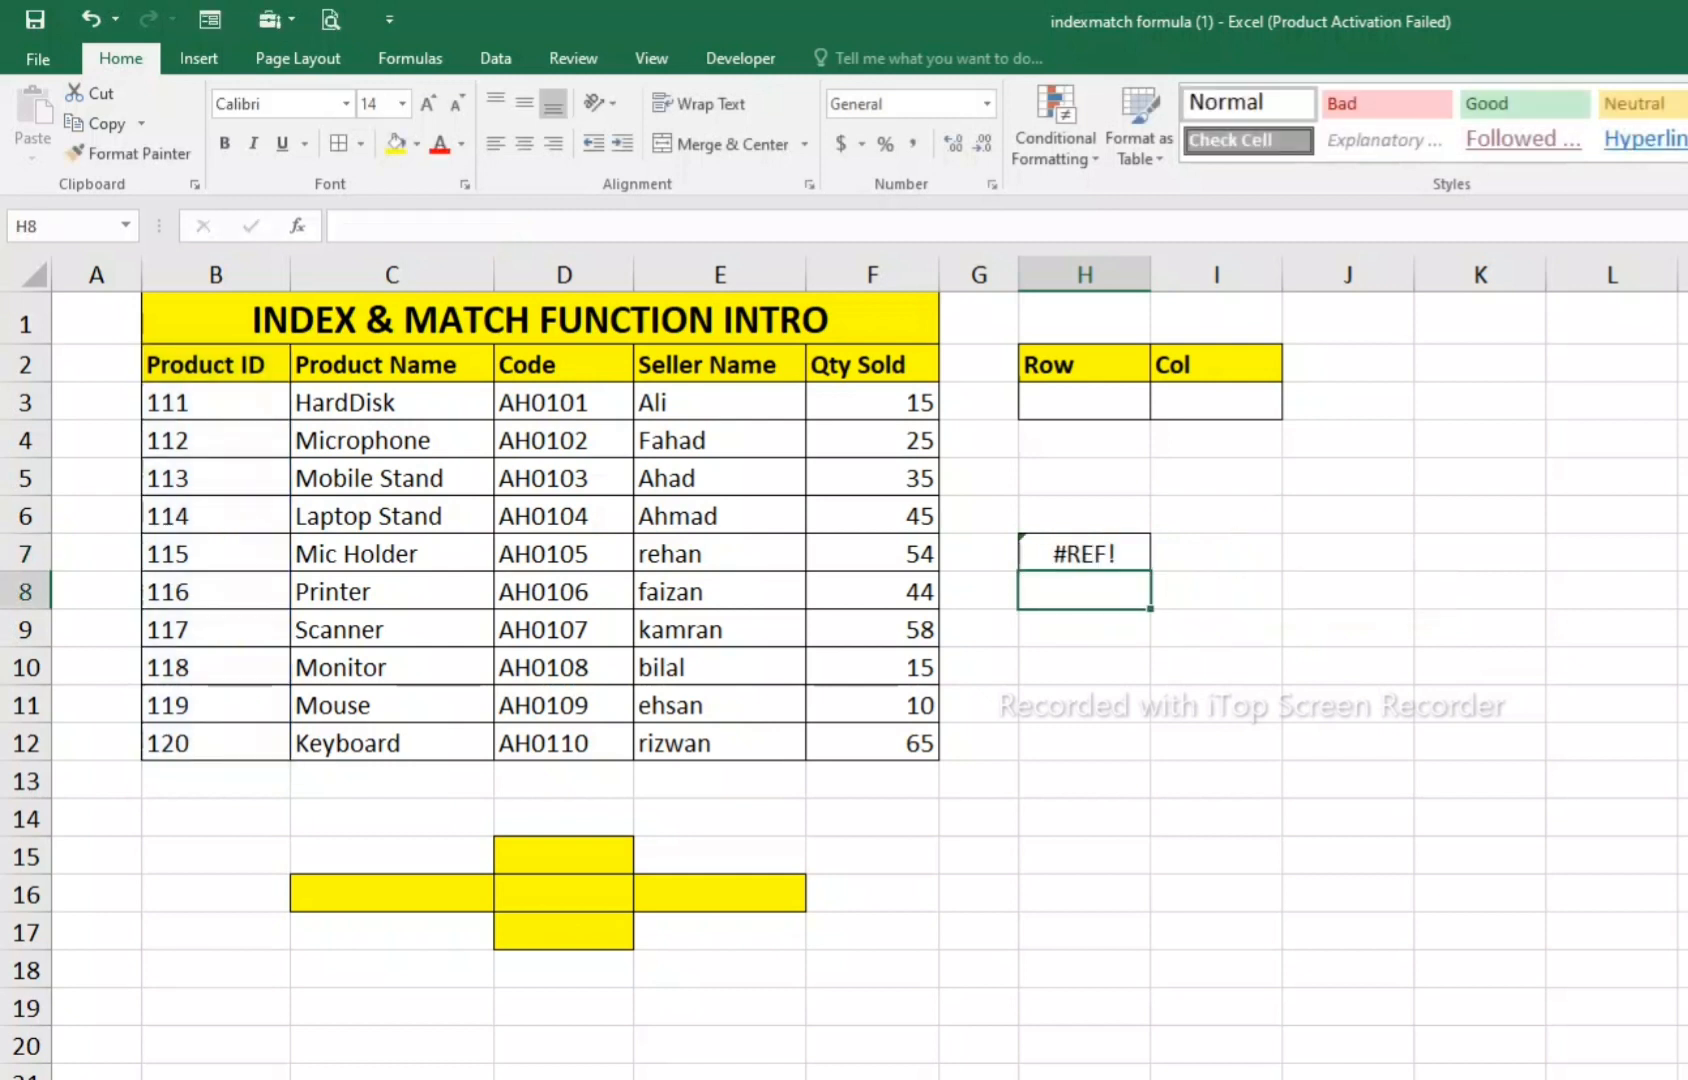
# - Change the formula in H7 to =INDEX(B3:B12,8,5)
pyautogui.press('Up')
pyautogui.press('F2')
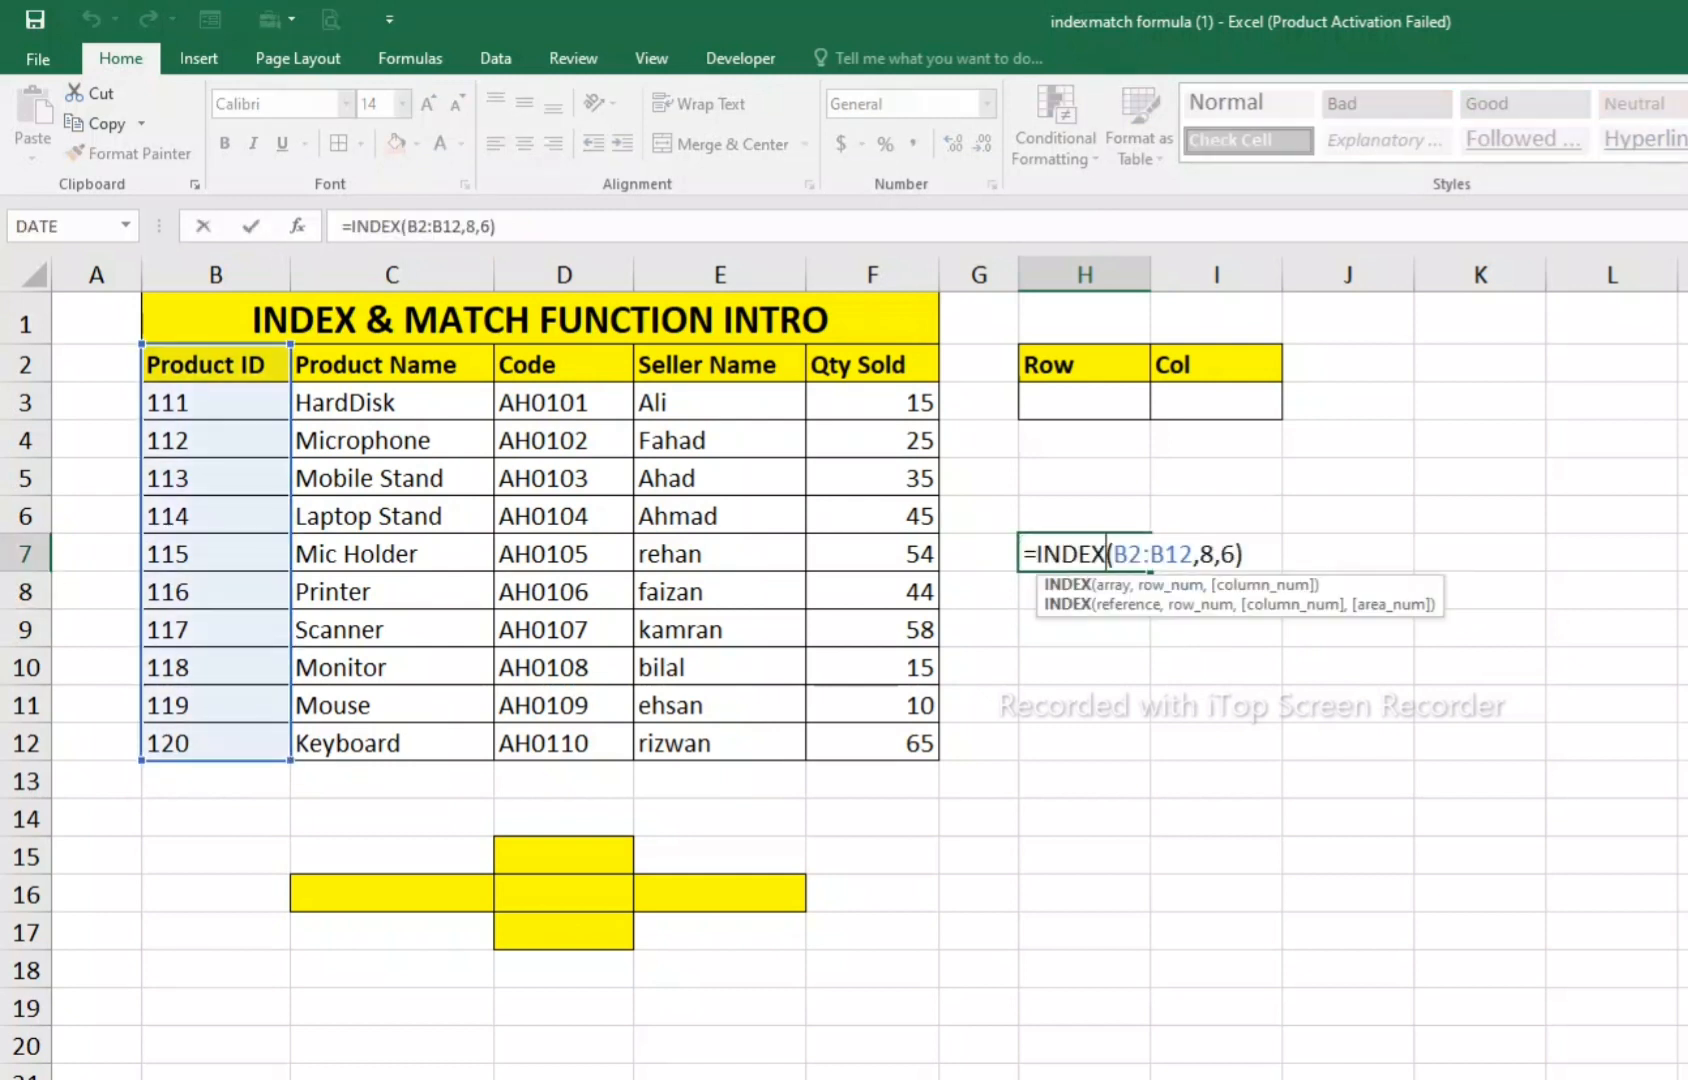
pyautogui.press('Left')
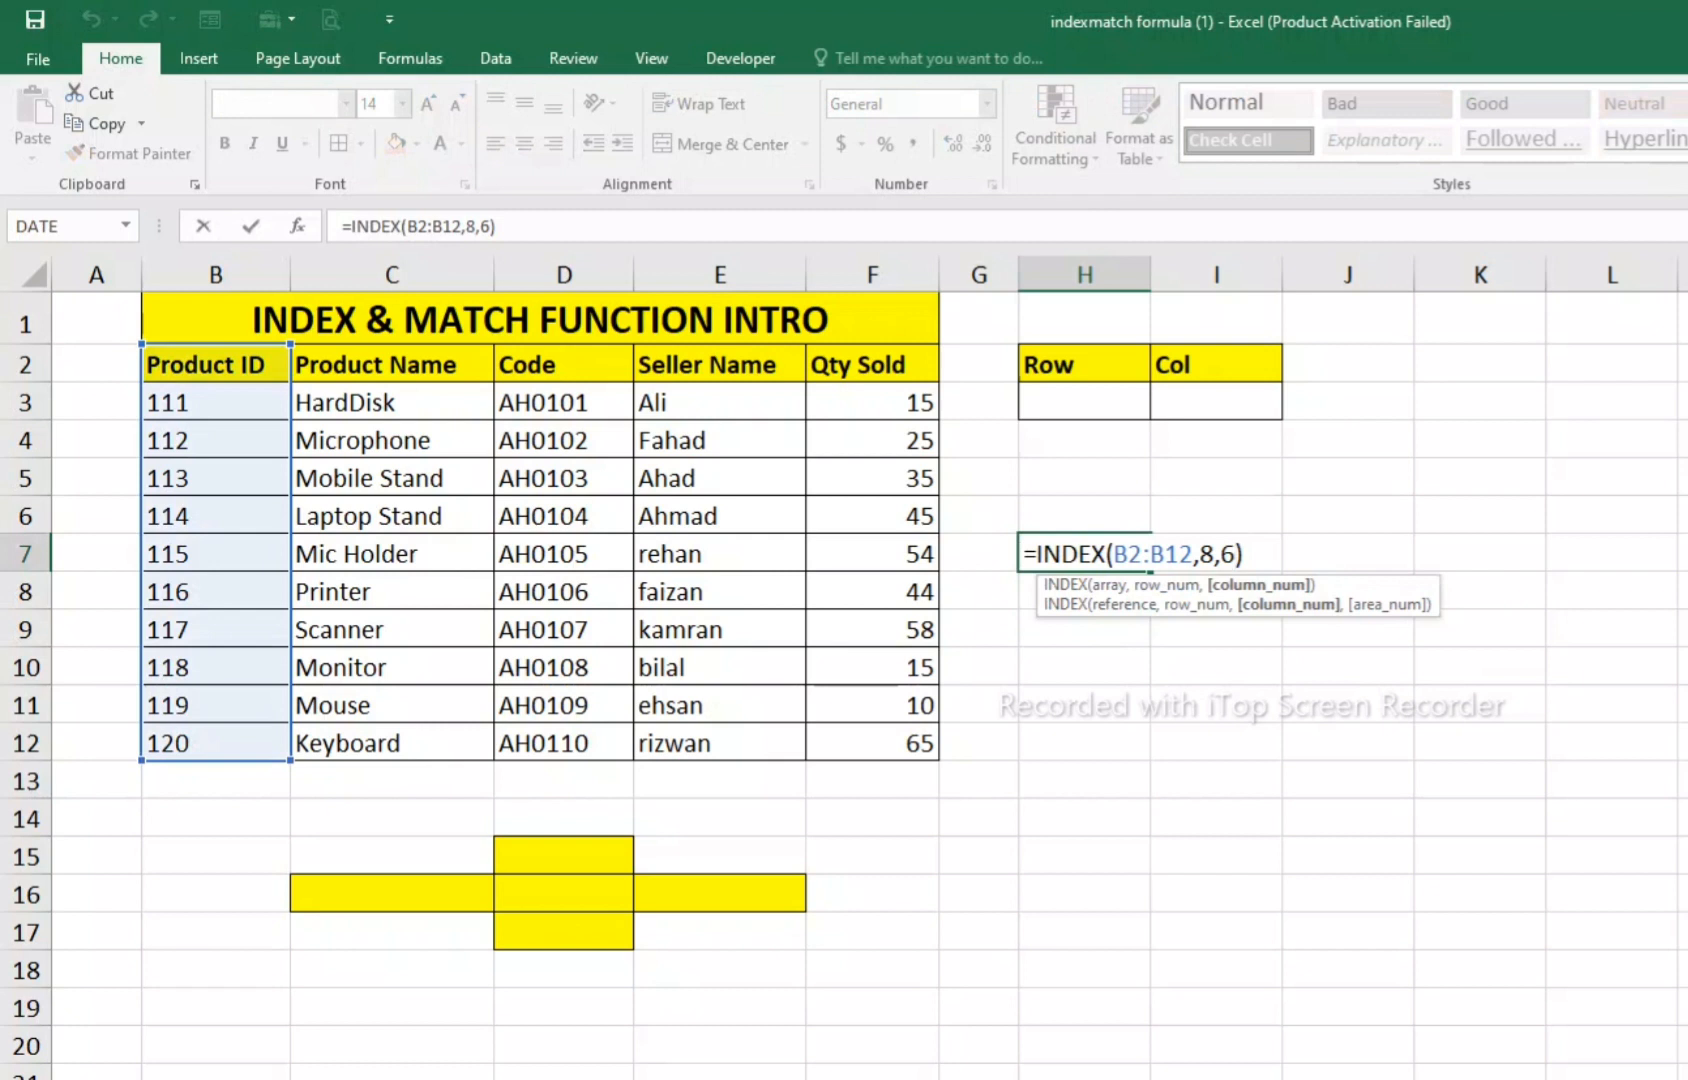
pyautogui.press('BackSpace')
pyautogui.press('Return')
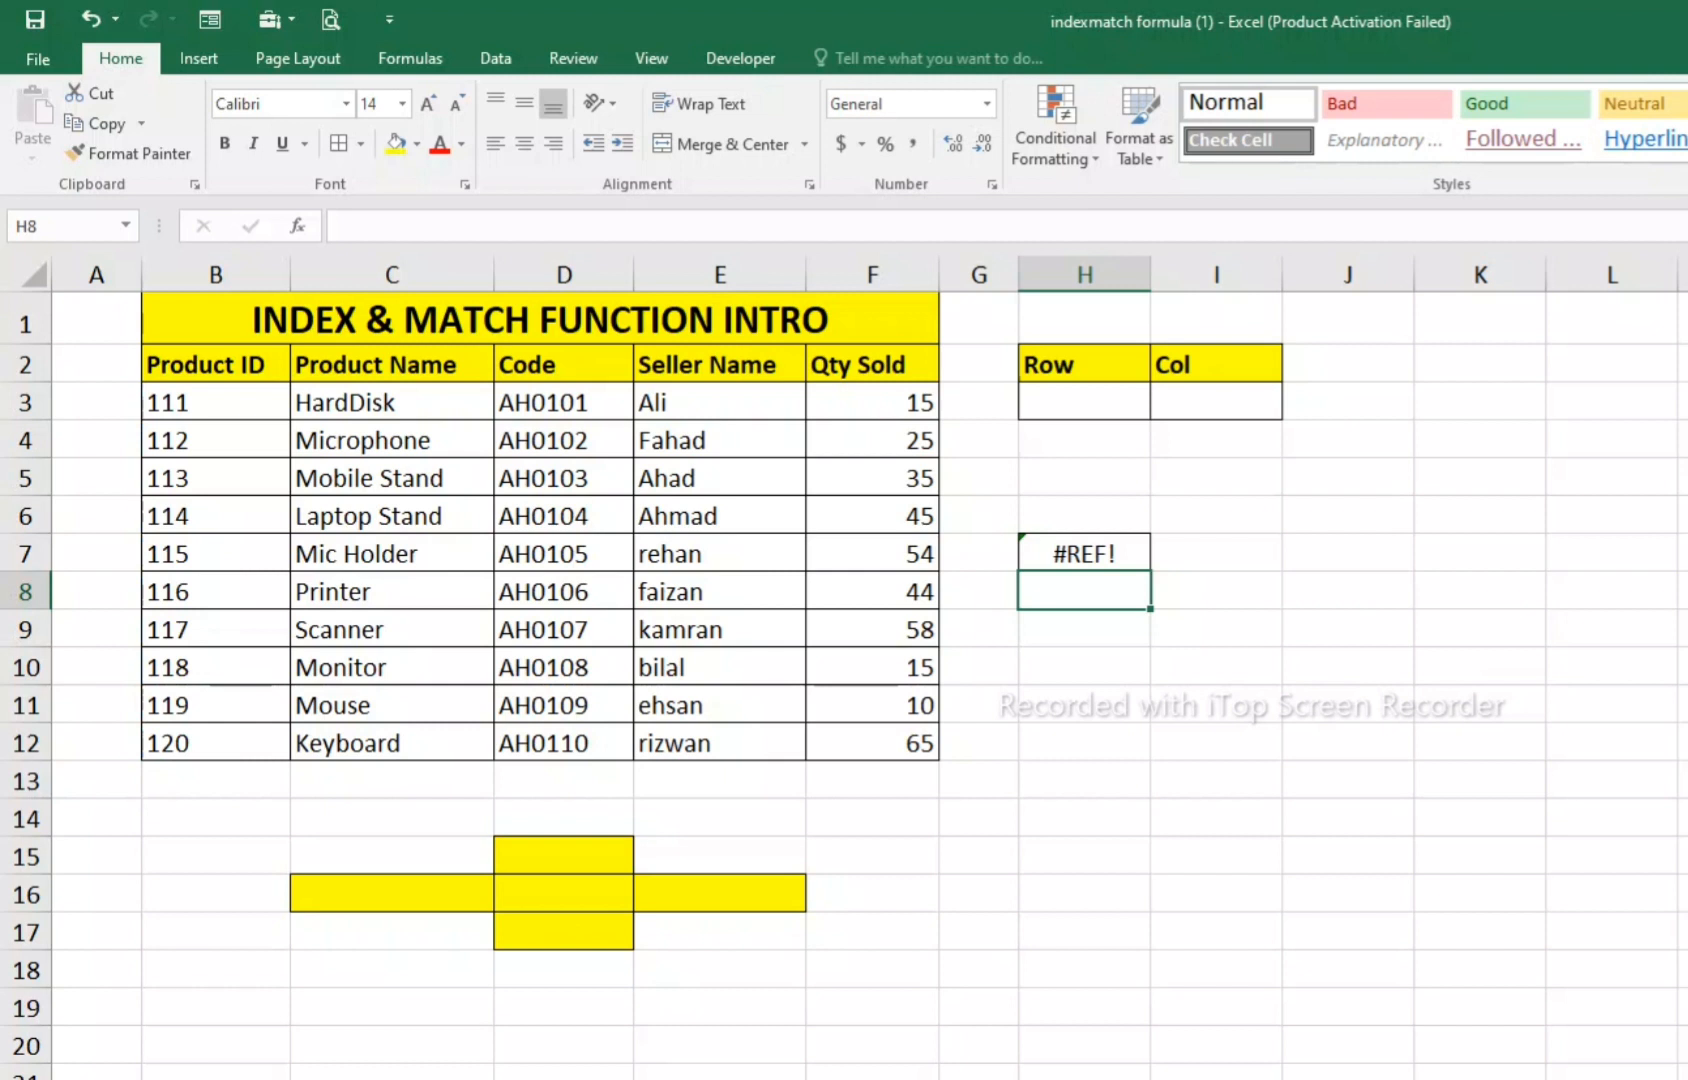
# - Reselect B3:B12 as the array of the INDEX formula in H7 and re-enter the formula
pyautogui.doubleClick(1128, 554)
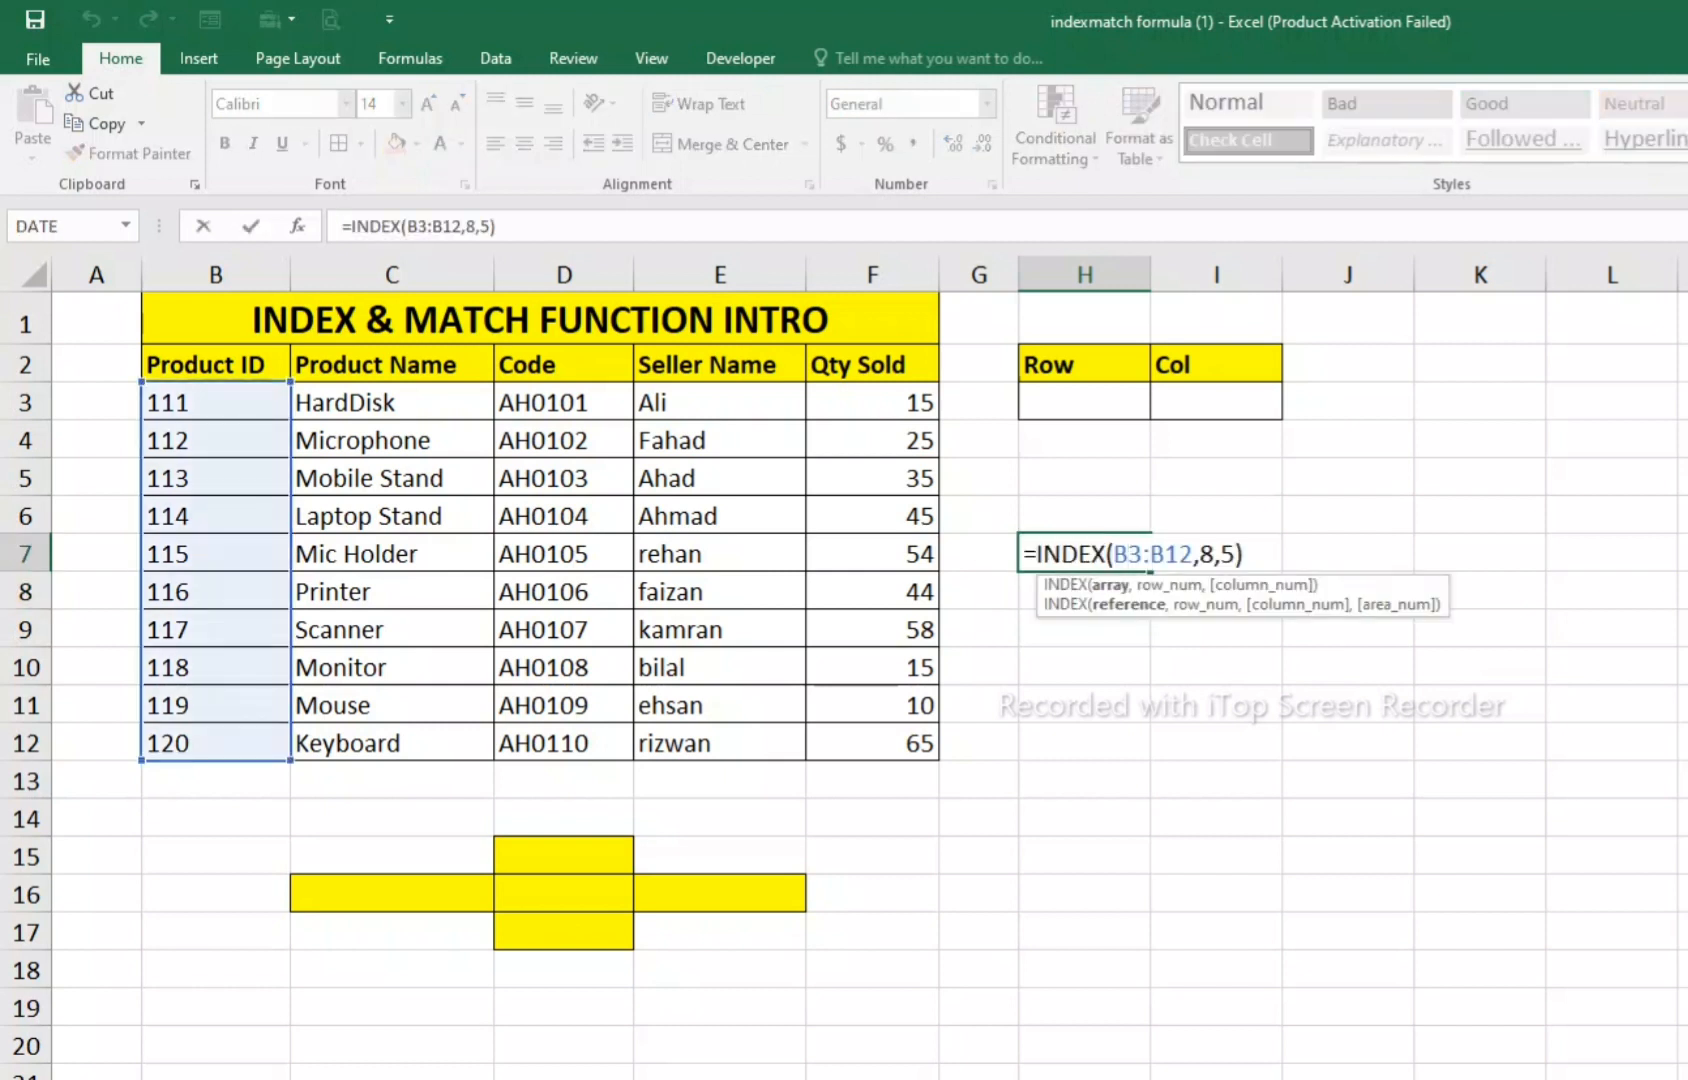
pyautogui.click(1235, 554)
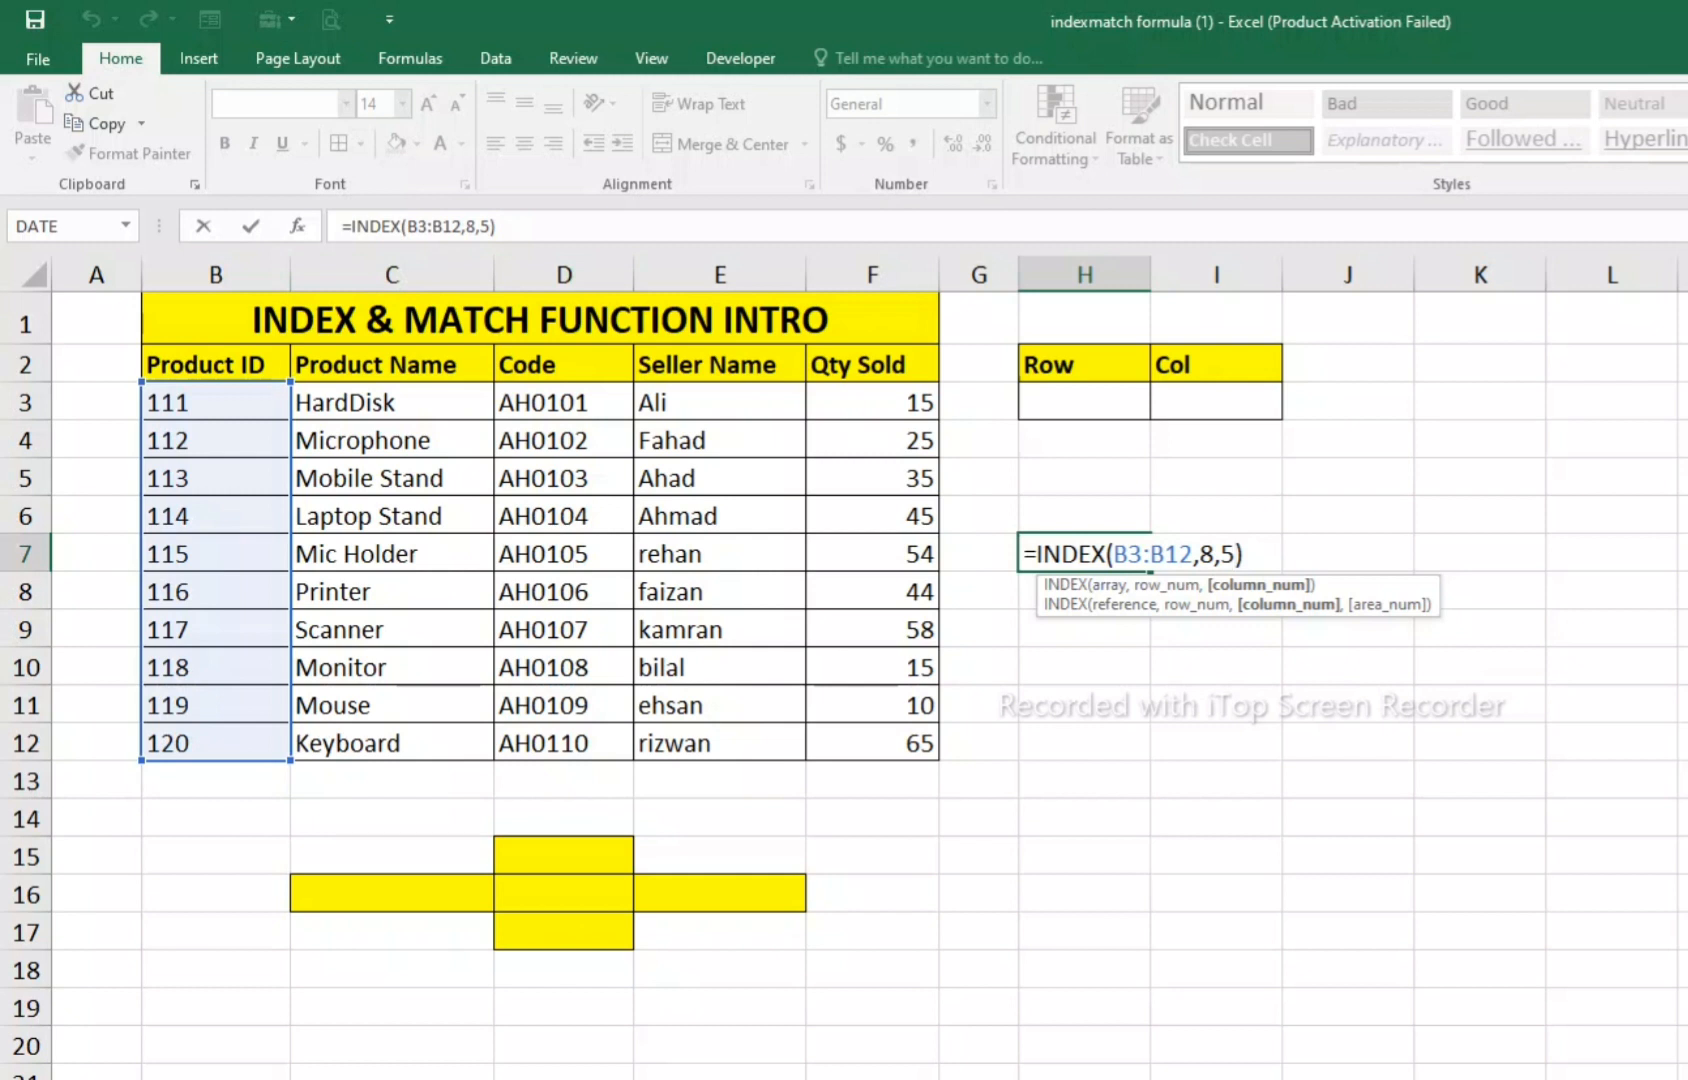
pyautogui.moveTo(1194, 554); pyautogui.dragTo(1113, 554)
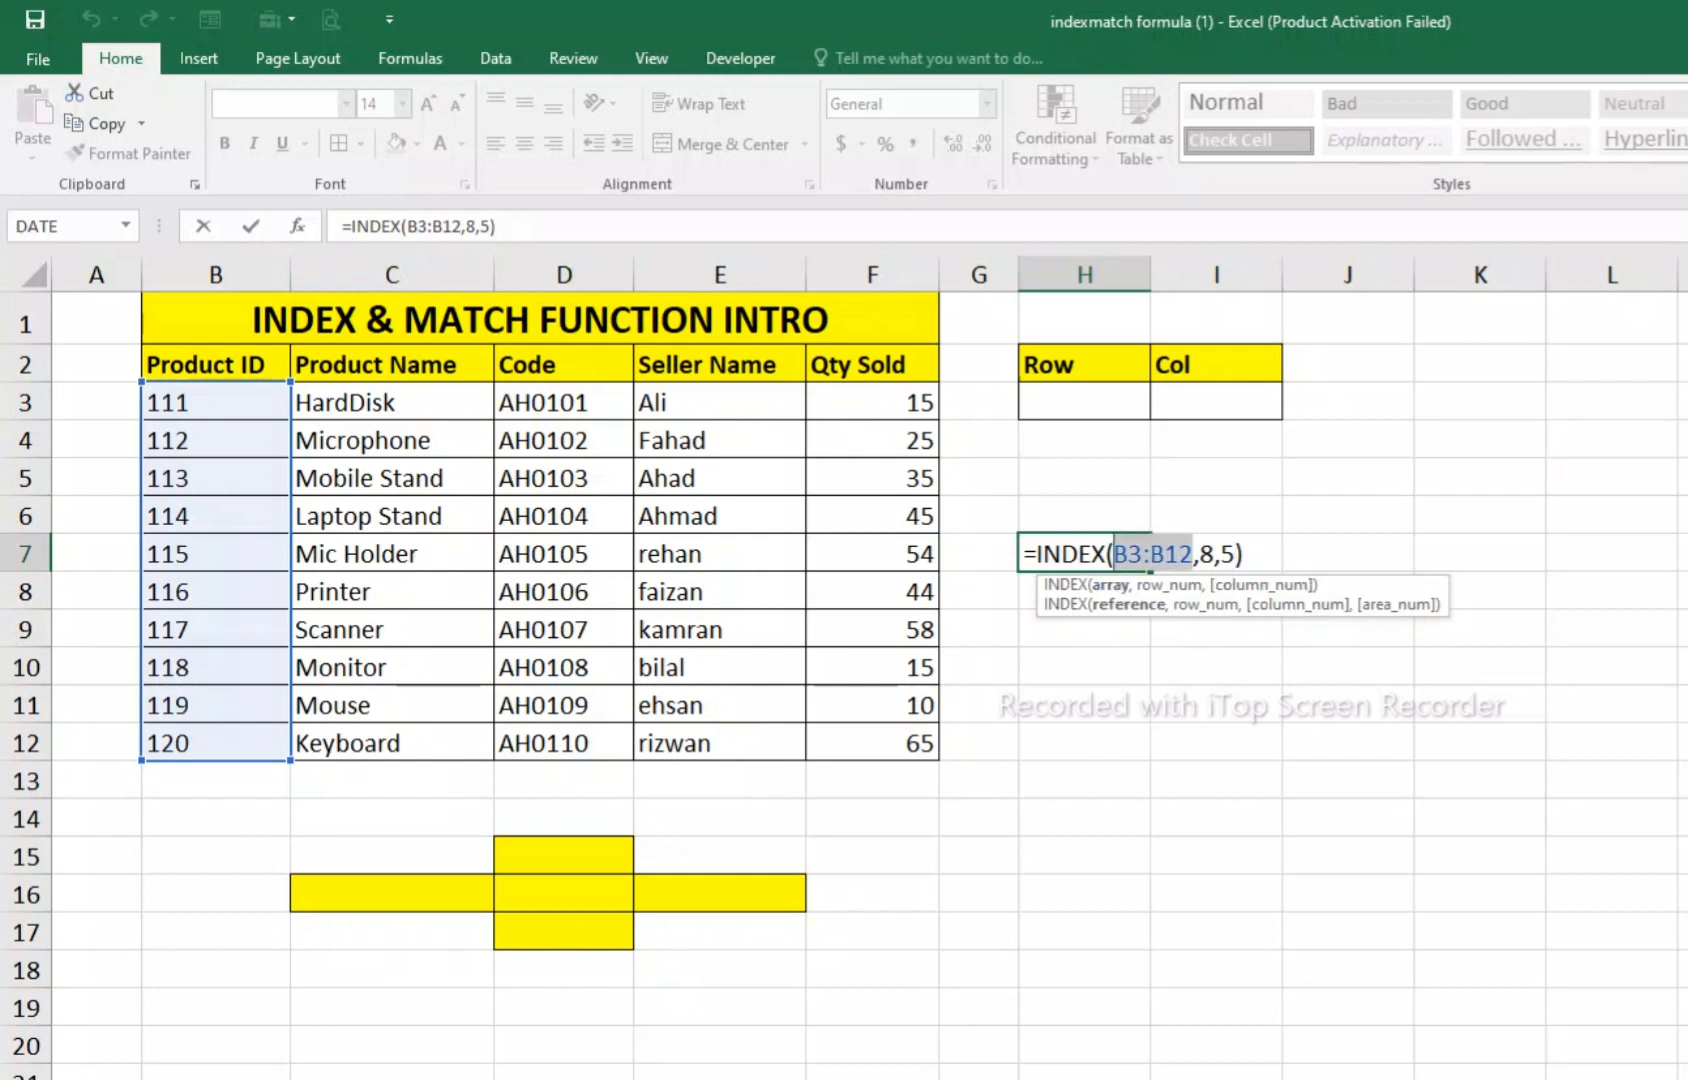
pyautogui.moveTo(215, 402); pyautogui.dragTo(285, 762)
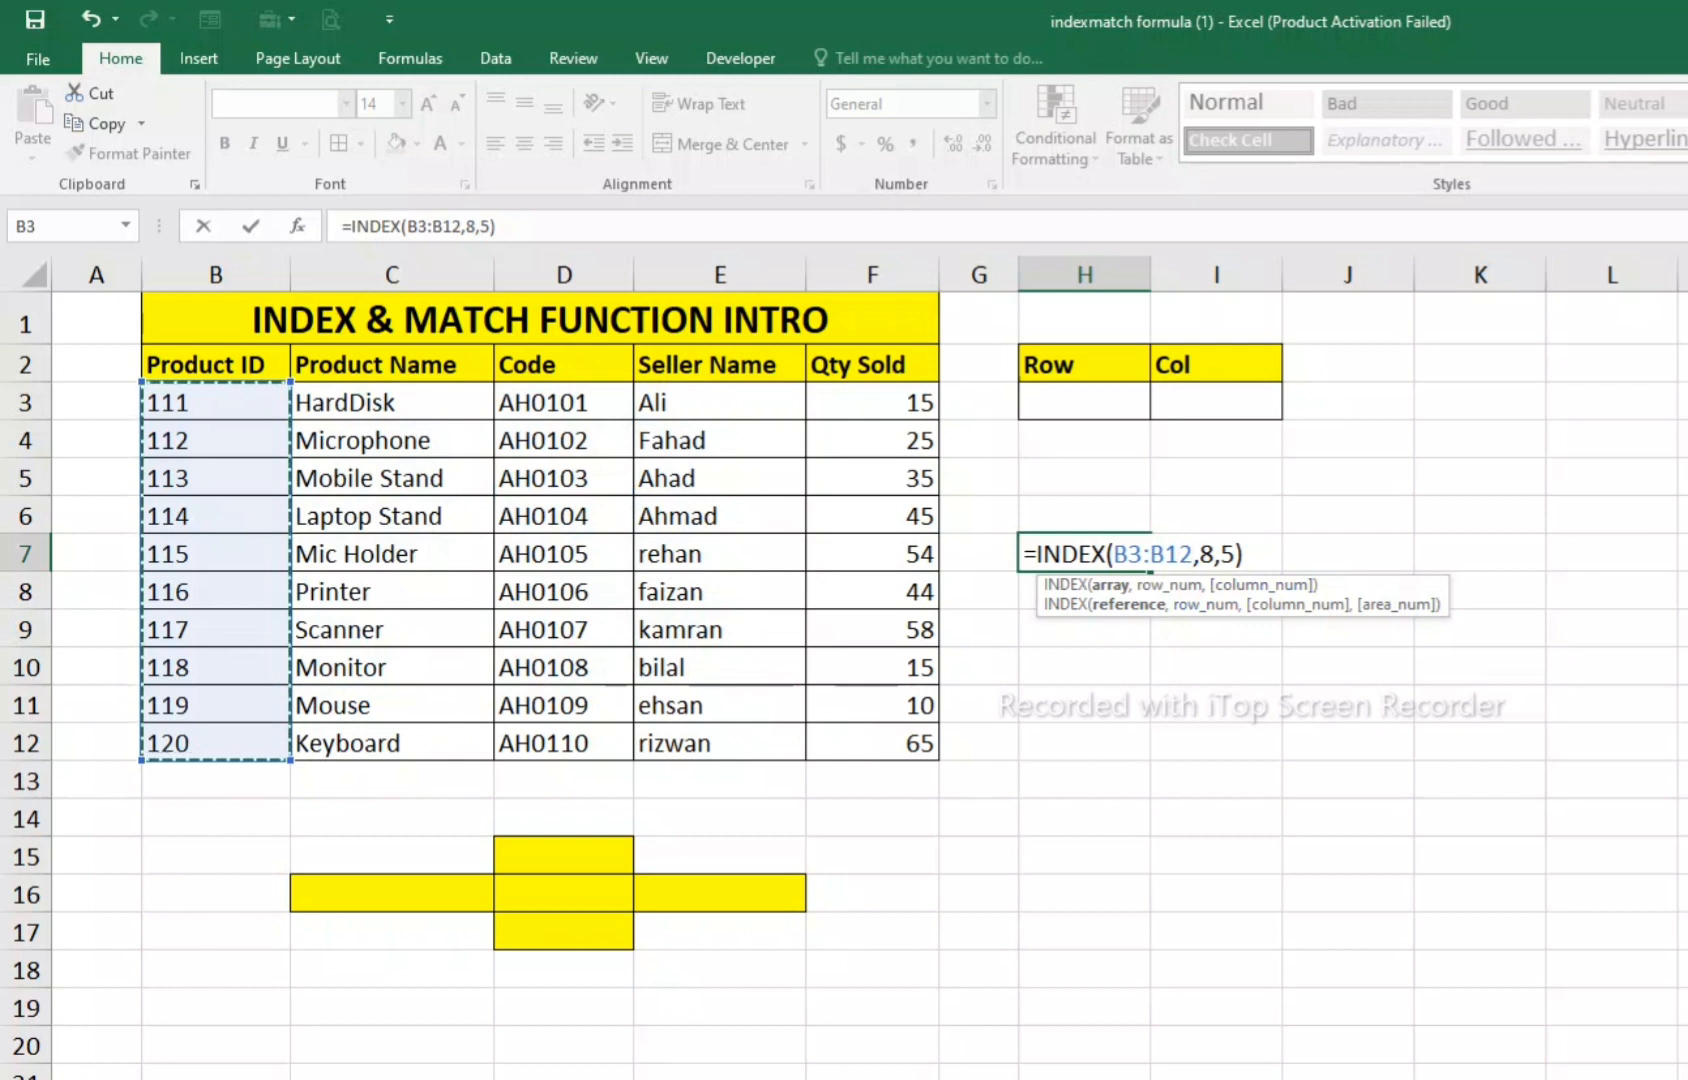
pyautogui.press('Return')
# - Replace the array of the INDEX formula in H7 with the full table data B3:F12
pyautogui.doubleClick(1113, 554)
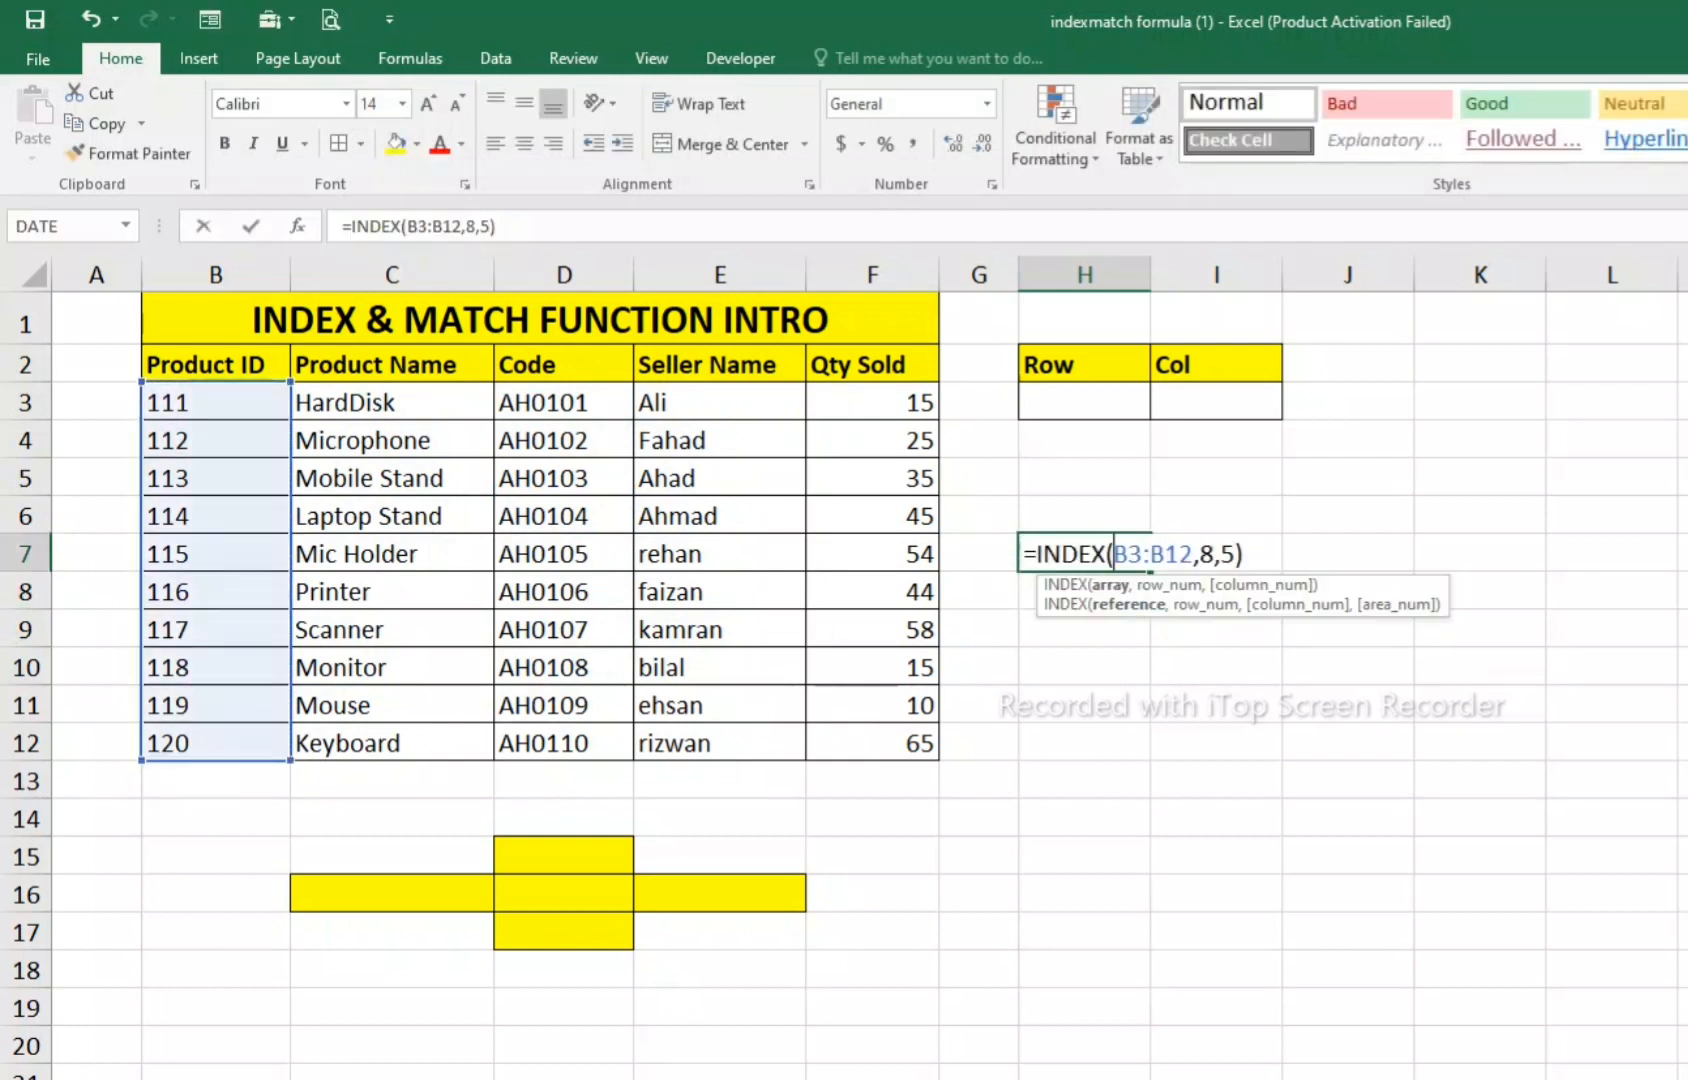
pyautogui.moveTo(1194, 554); pyautogui.dragTo(1113, 554)
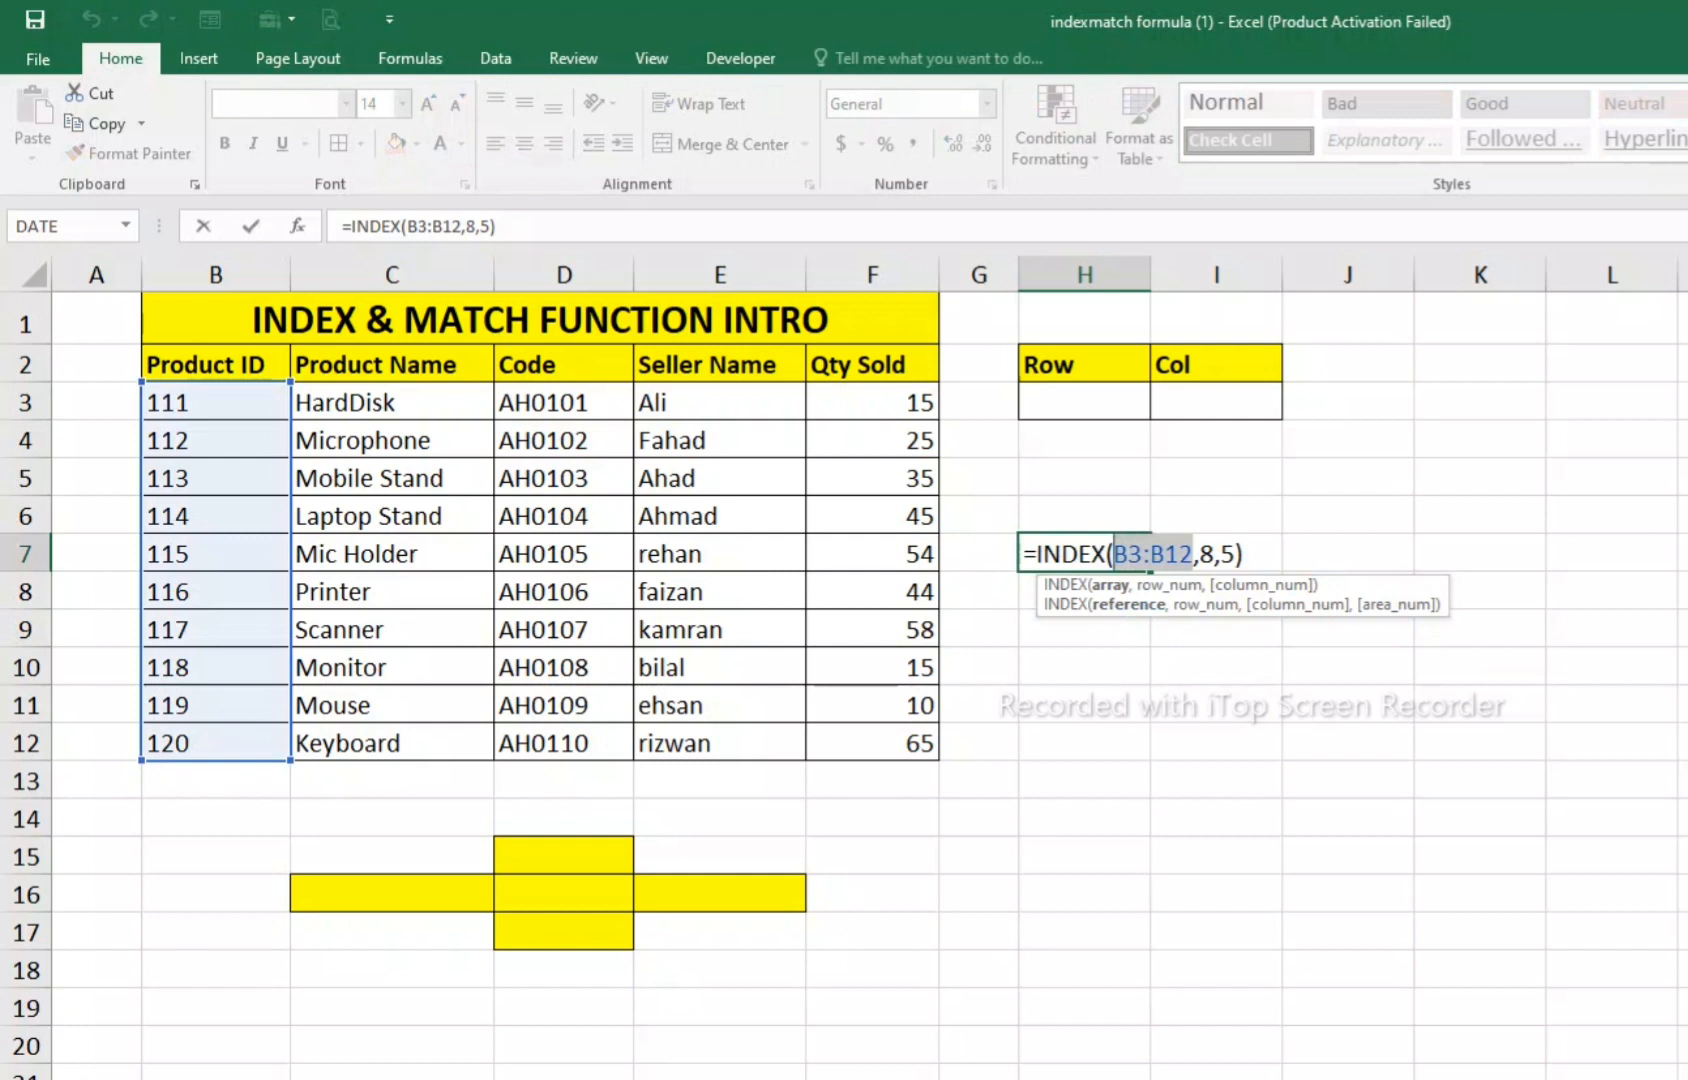
pyautogui.moveTo(170, 402); pyautogui.dragTo(925, 745)
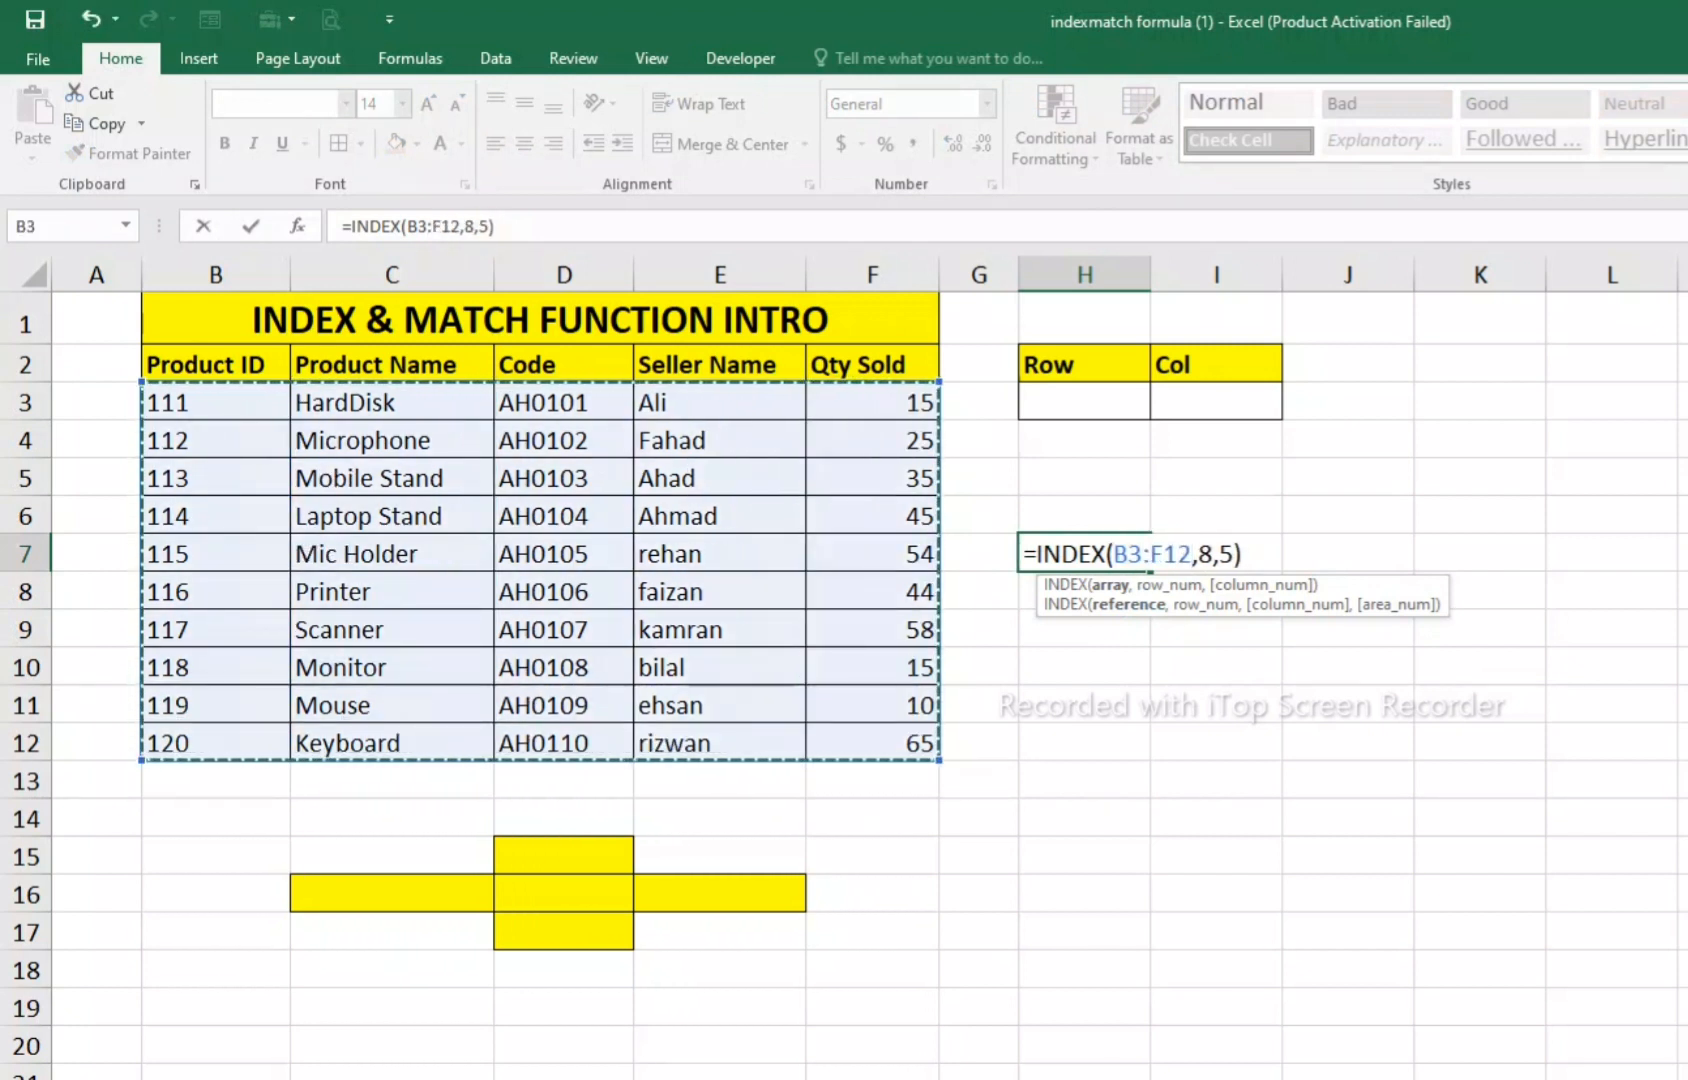
pyautogui.press('Return')
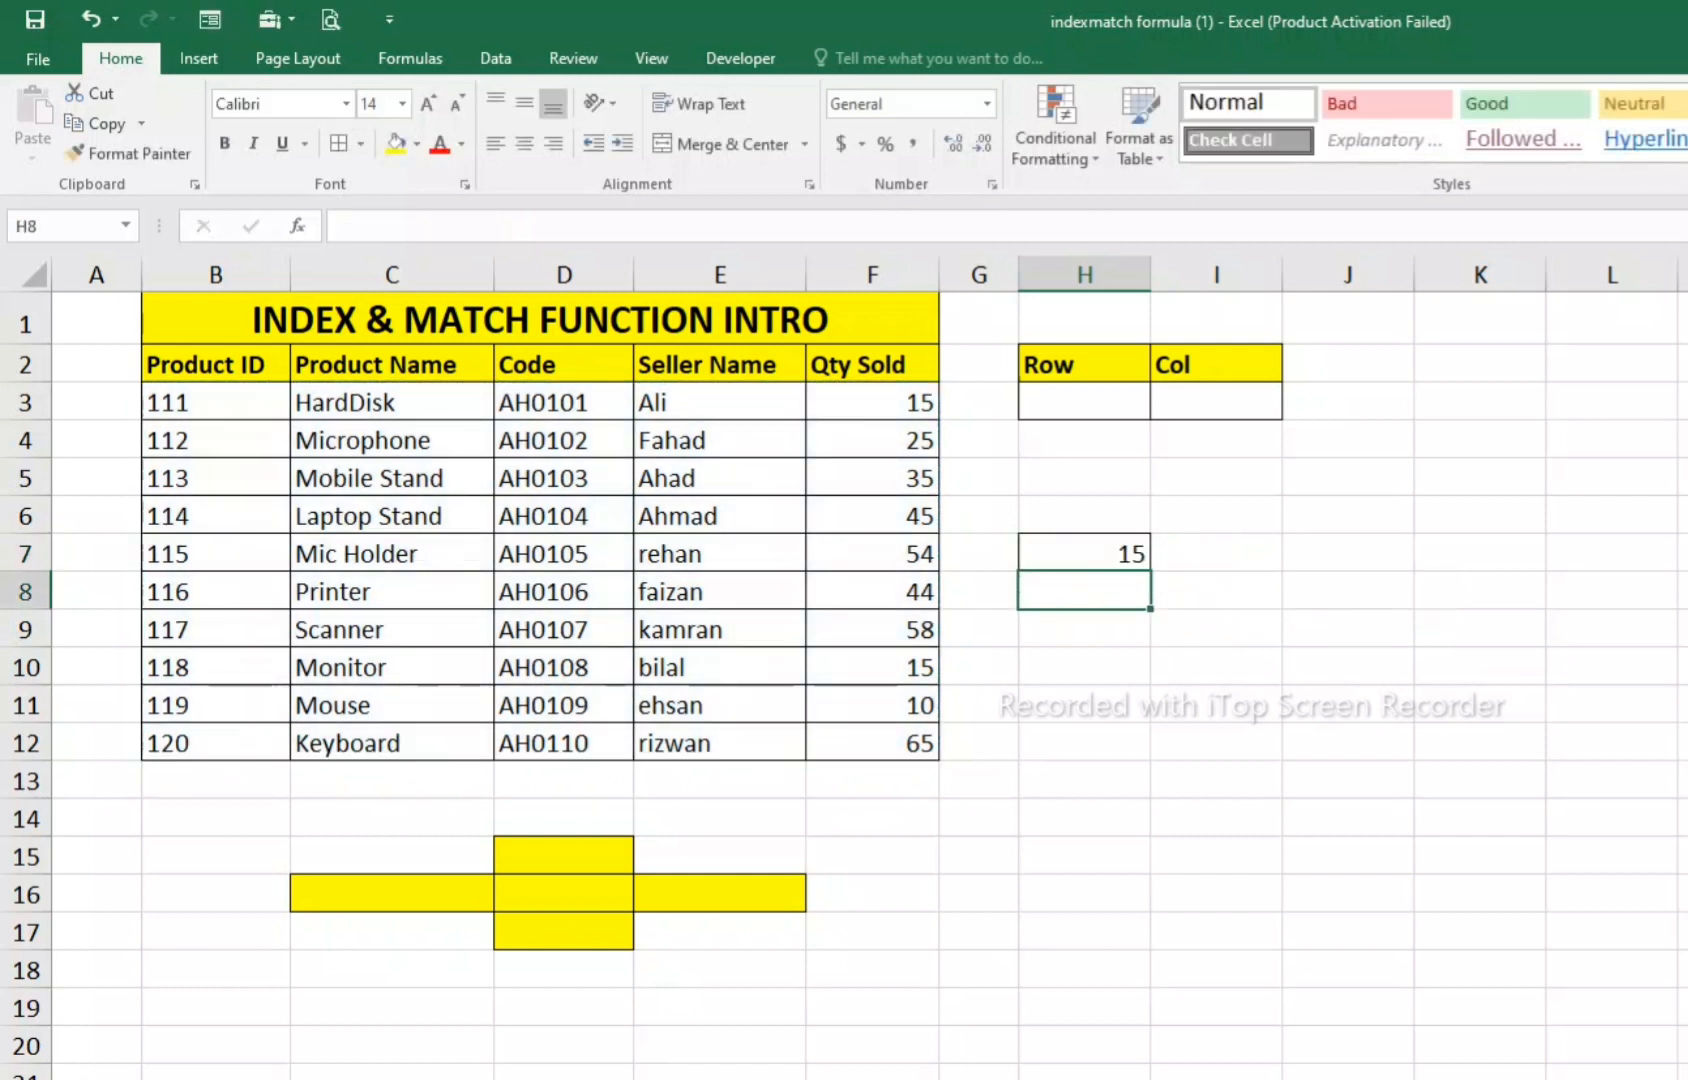
# - Review the INDEX formula in H7 and count down the Qty Sold column from F3 to F10 to trace its result
pyautogui.doubleClick(1128, 554)
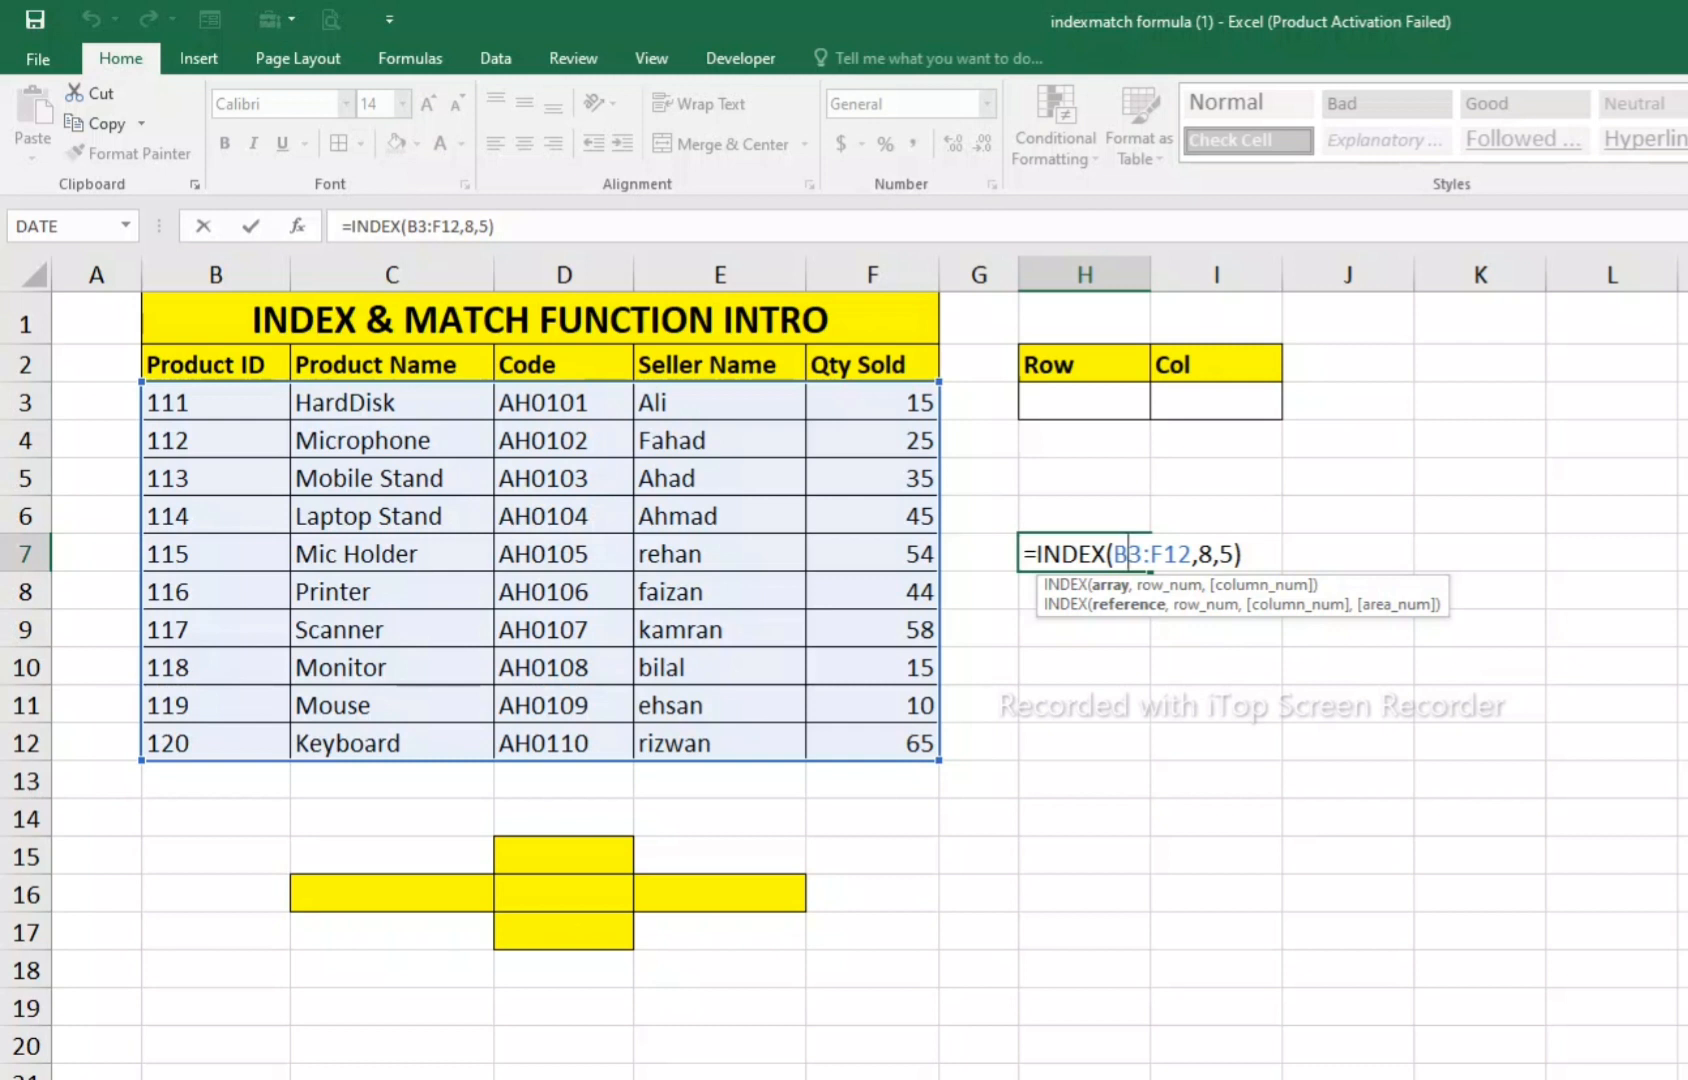
pyautogui.press('Return')
pyautogui.click(872, 667)
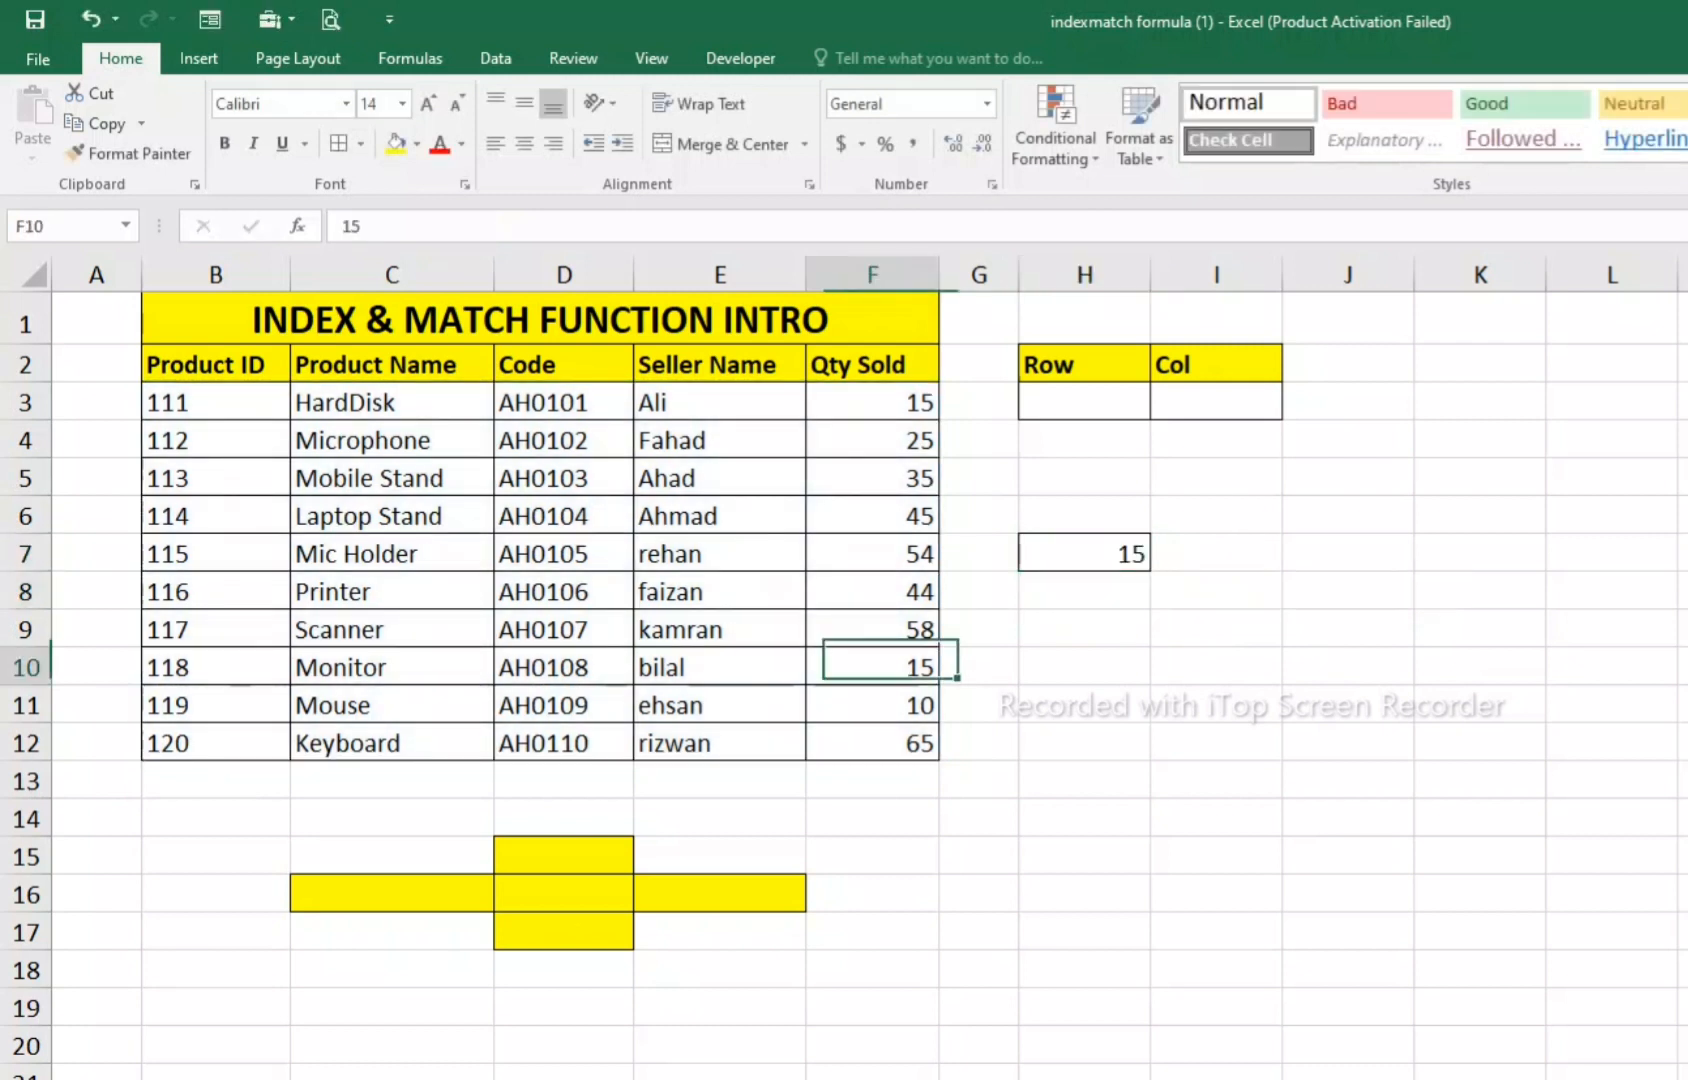
pyautogui.click(872, 402)
pyautogui.press('Down')
pyautogui.press('Down')
pyautogui.press('Down')
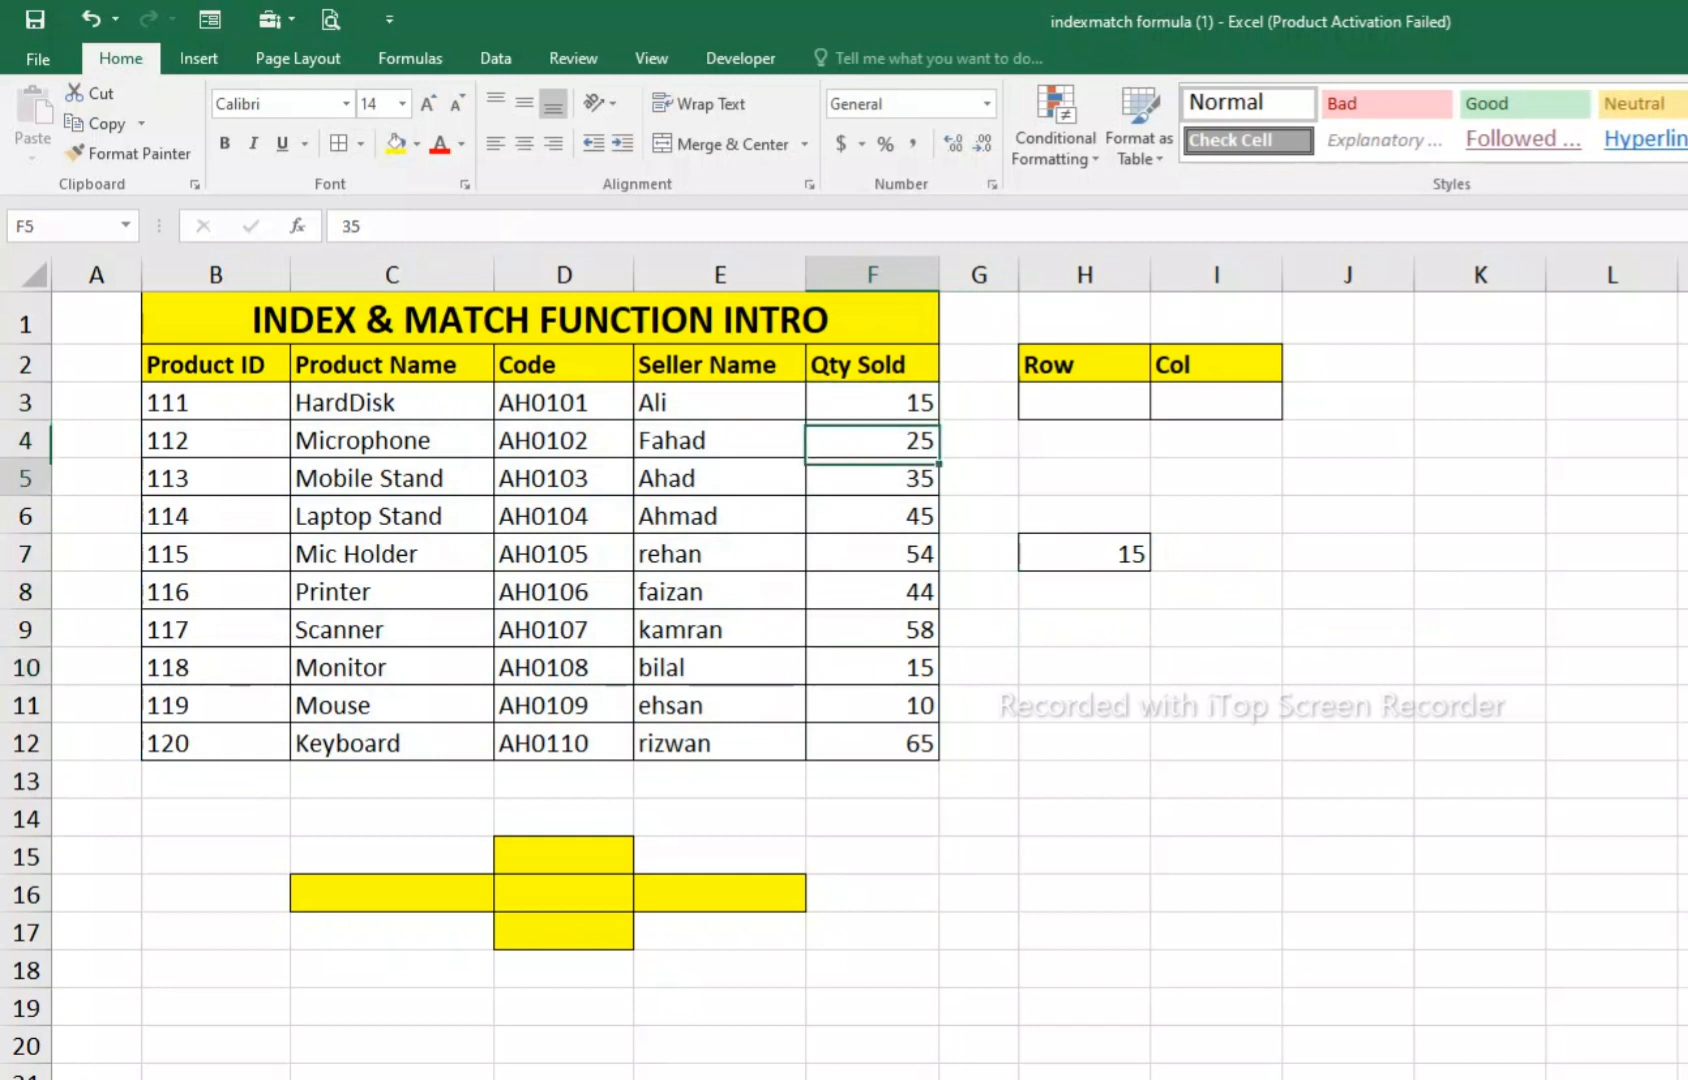
pyautogui.press('Down')
pyautogui.press('Down')
pyautogui.press('Down')
pyautogui.press('Down')
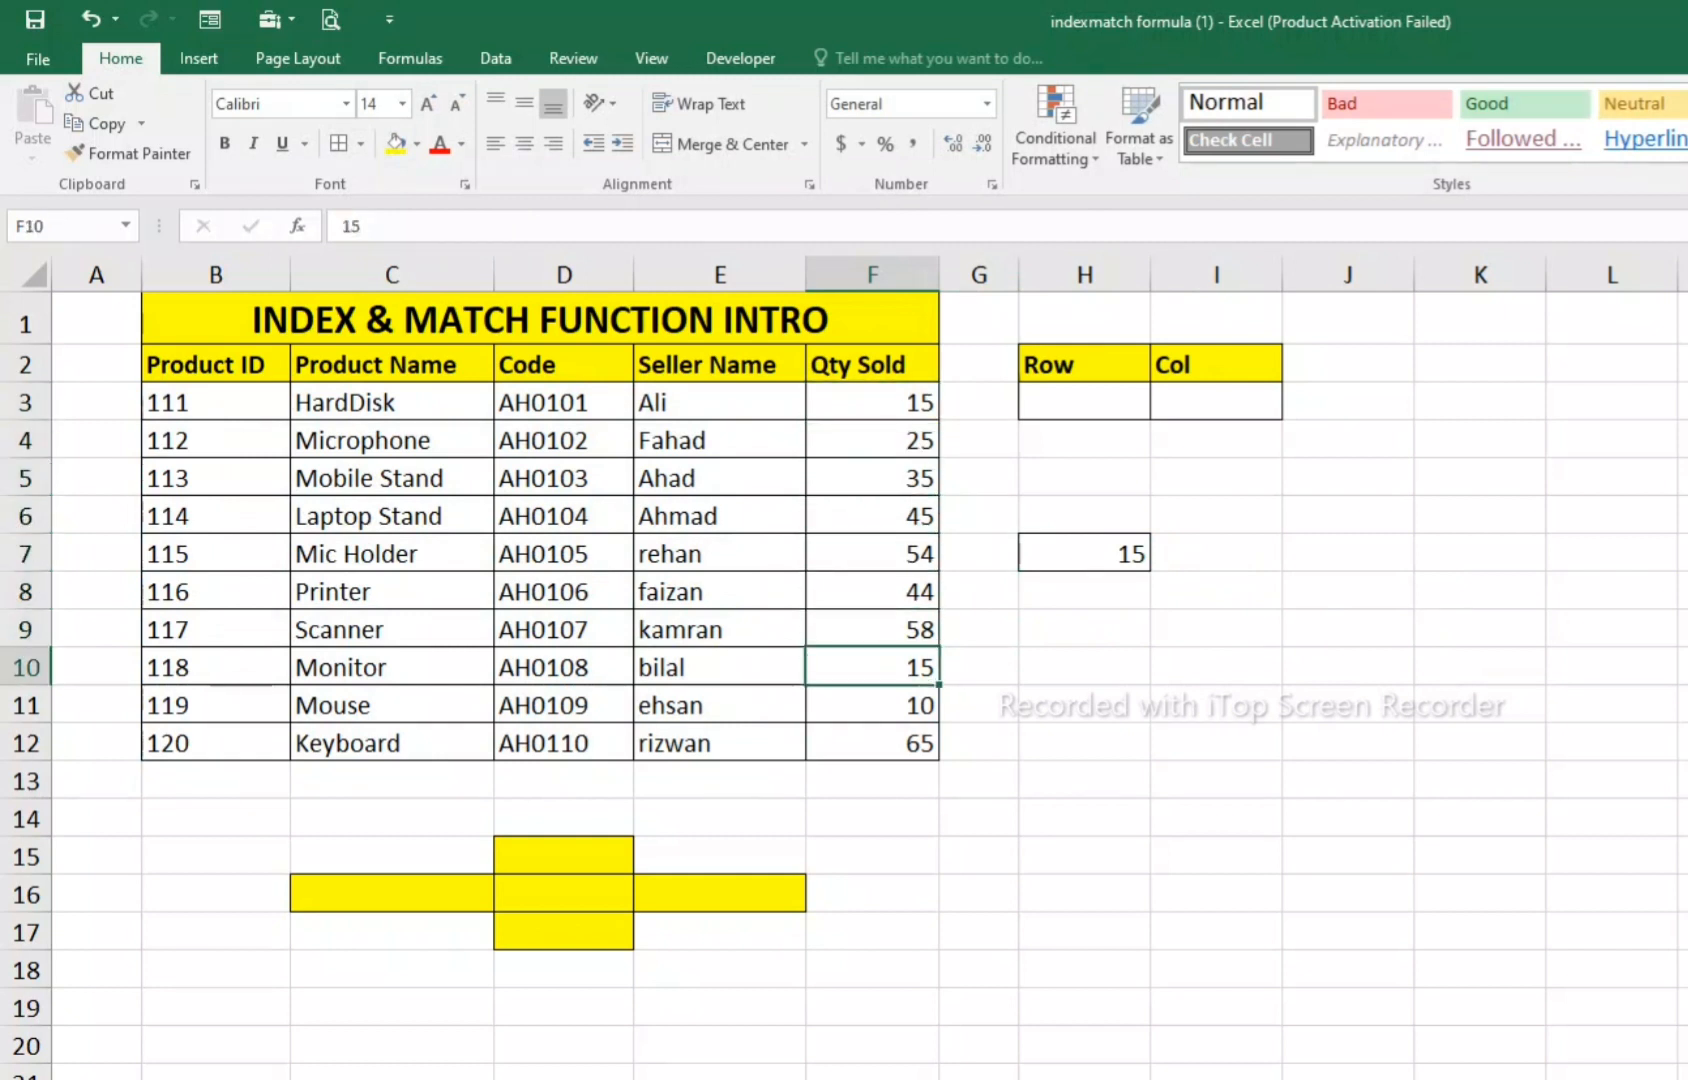
# - Set the row number to 4 and the column number to 3 in the INDEX formula in H7
pyautogui.doubleClick(1141, 554)
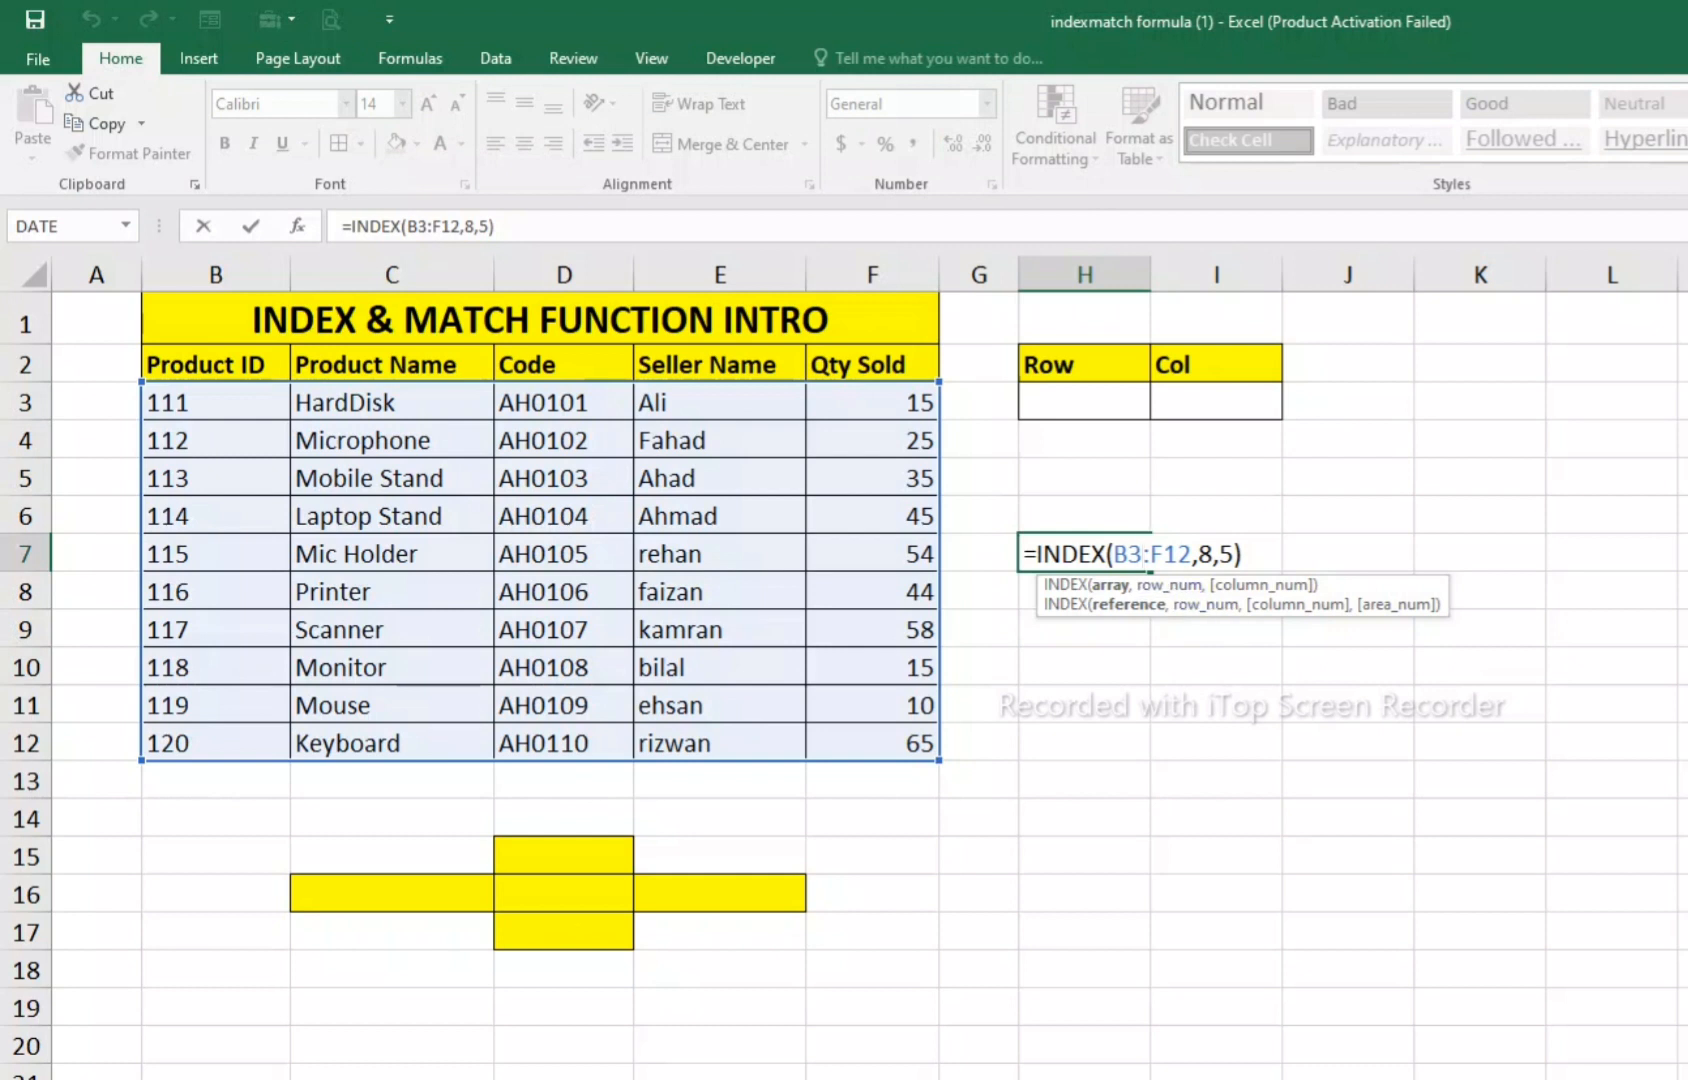
pyautogui.click(1212, 554)
pyautogui.press('BackSpace')
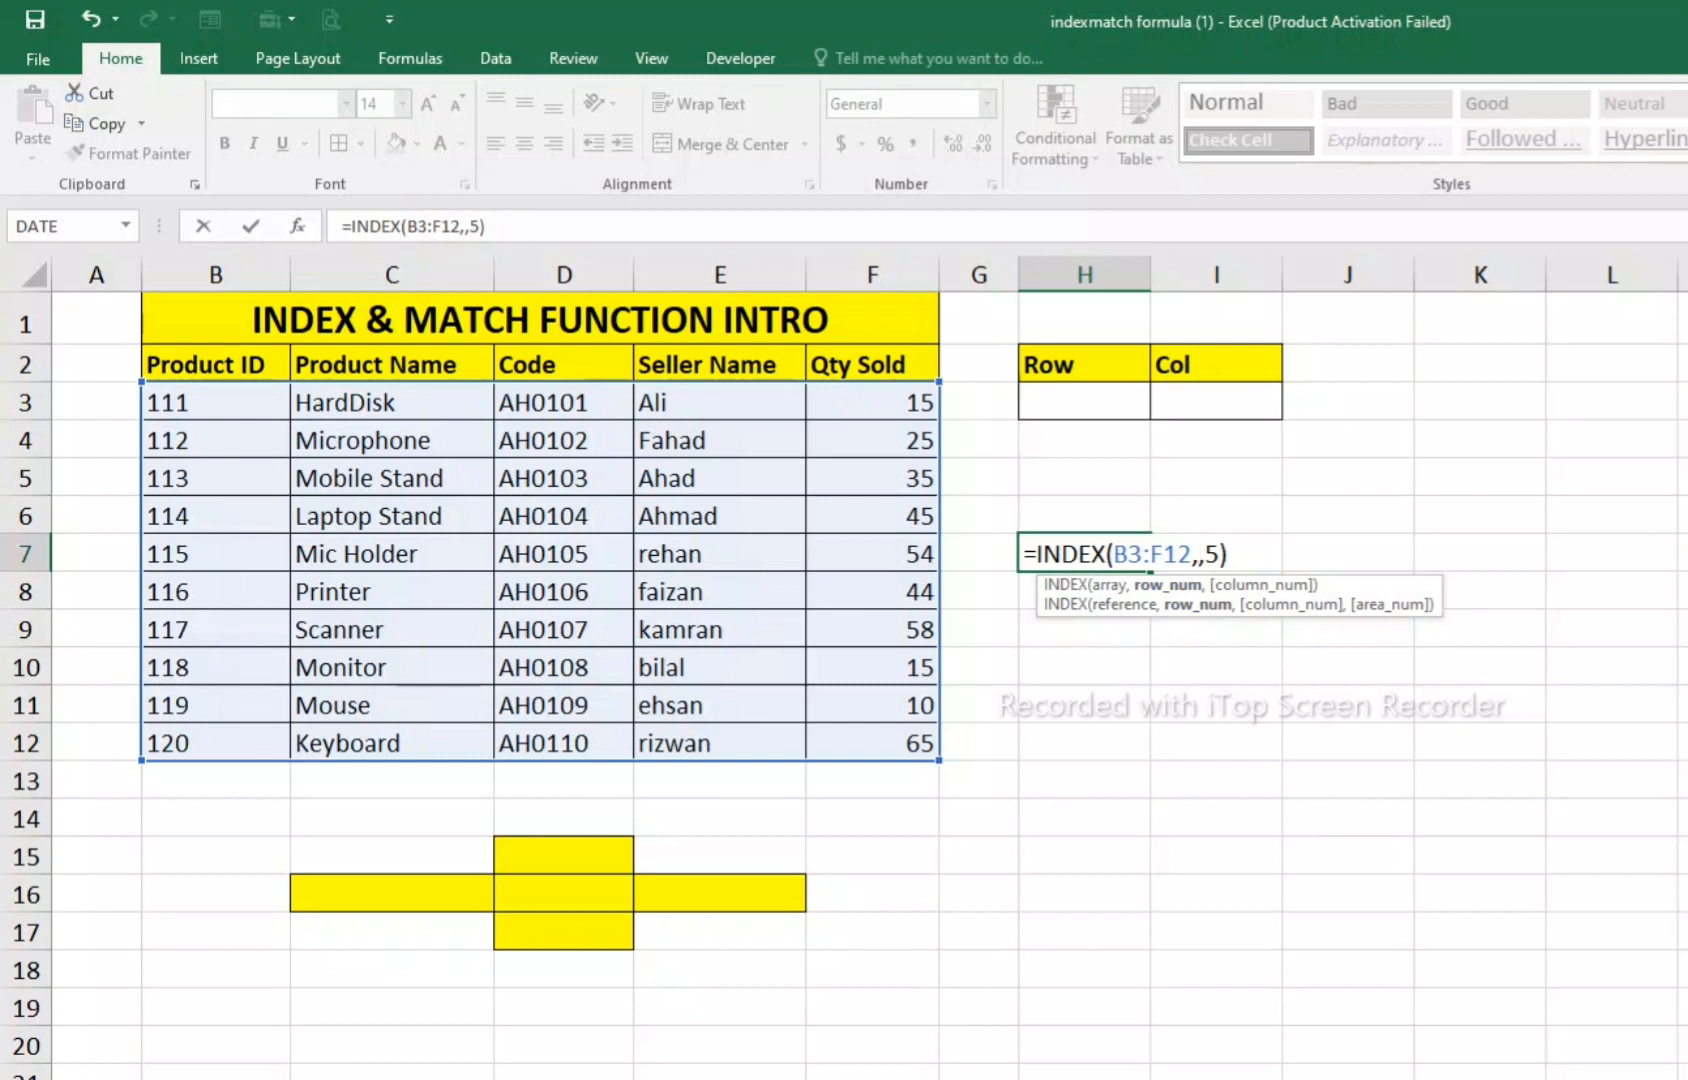
pyautogui.write('4')
pyautogui.press('Right')
pyautogui.press('Right')
pyautogui.press('Right')
pyautogui.press('Left')
pyautogui.press('BackSpace')
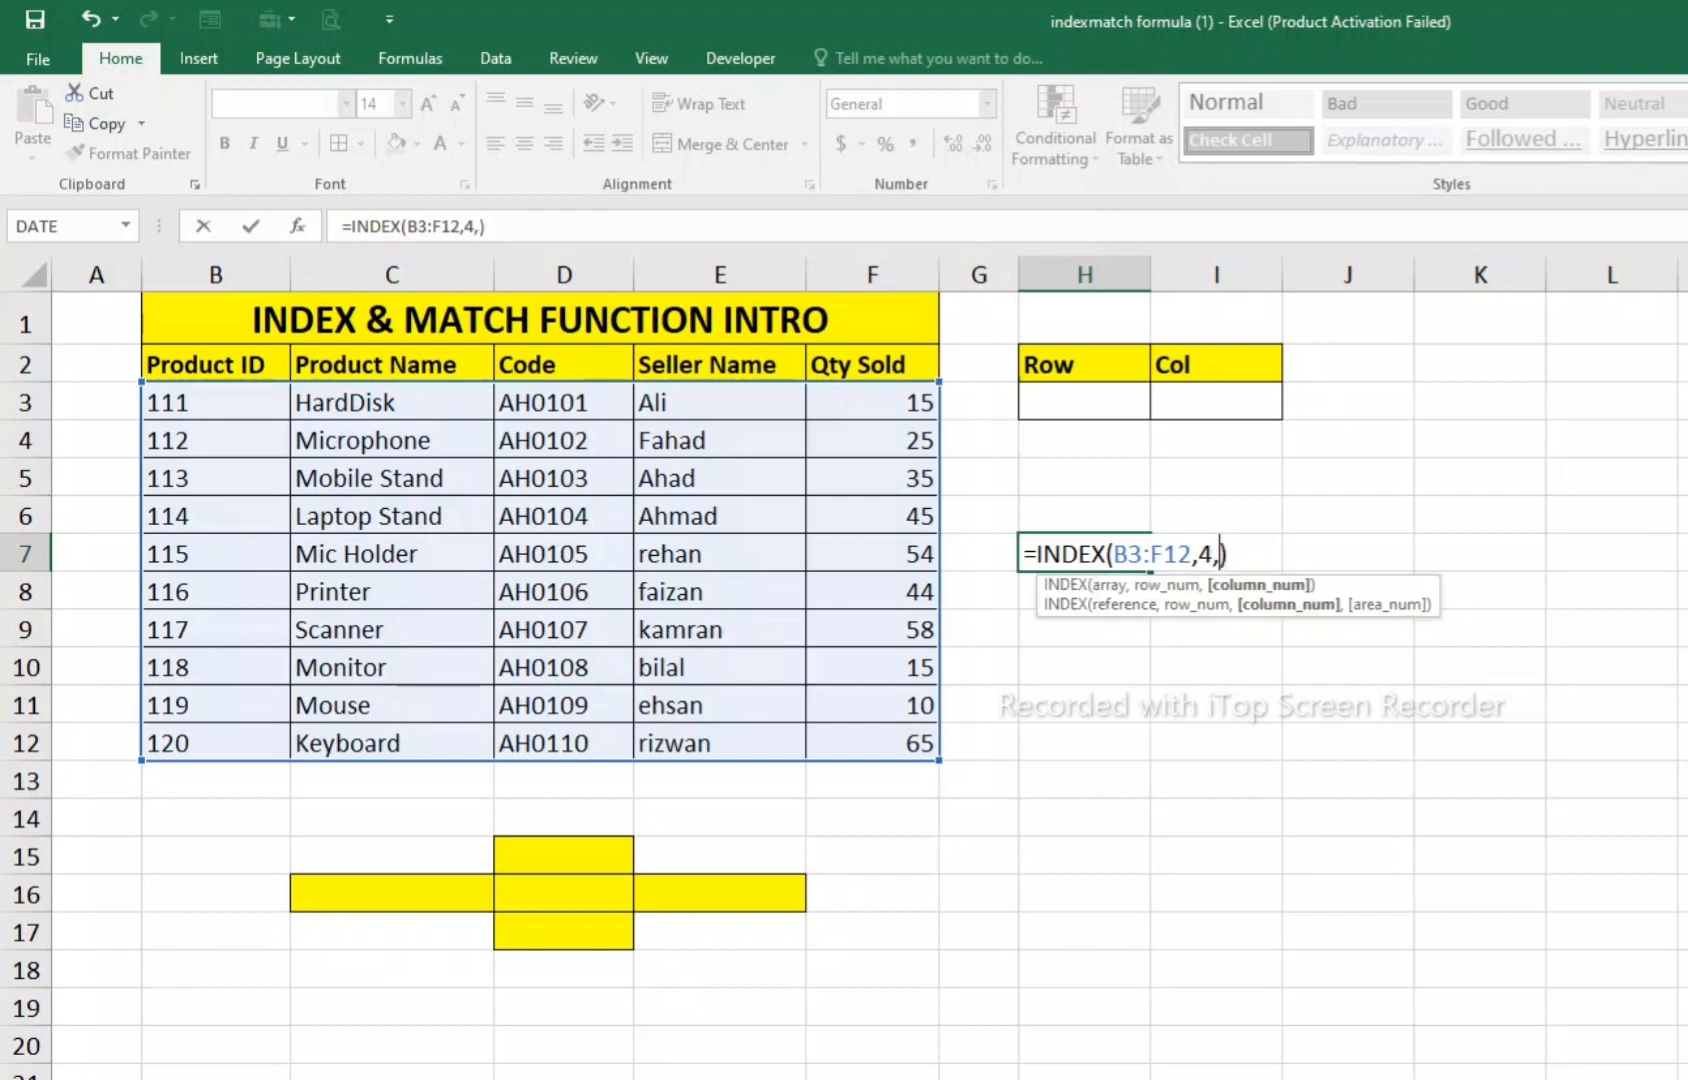
pyautogui.write('3')
pyautogui.press('Return')
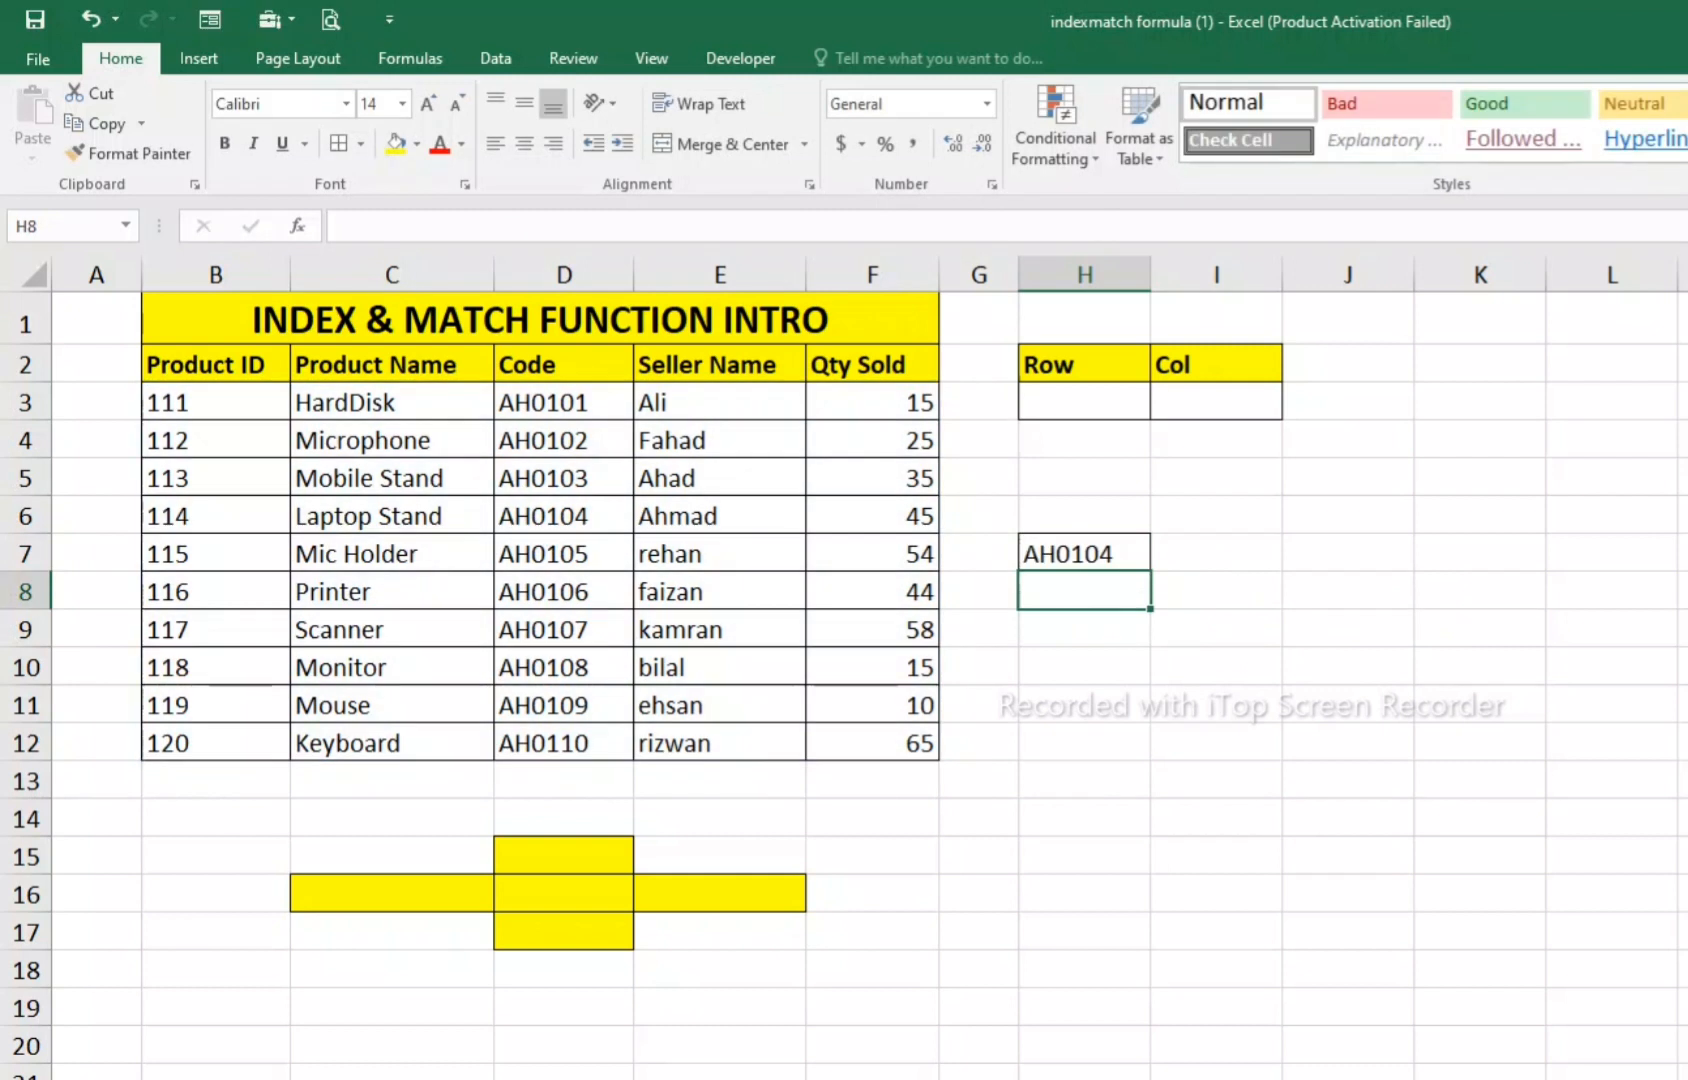
# - Compare the INDEX result in H7 with the Code column D2:D12
pyautogui.moveTo(564, 365); pyautogui.dragTo(564, 743)
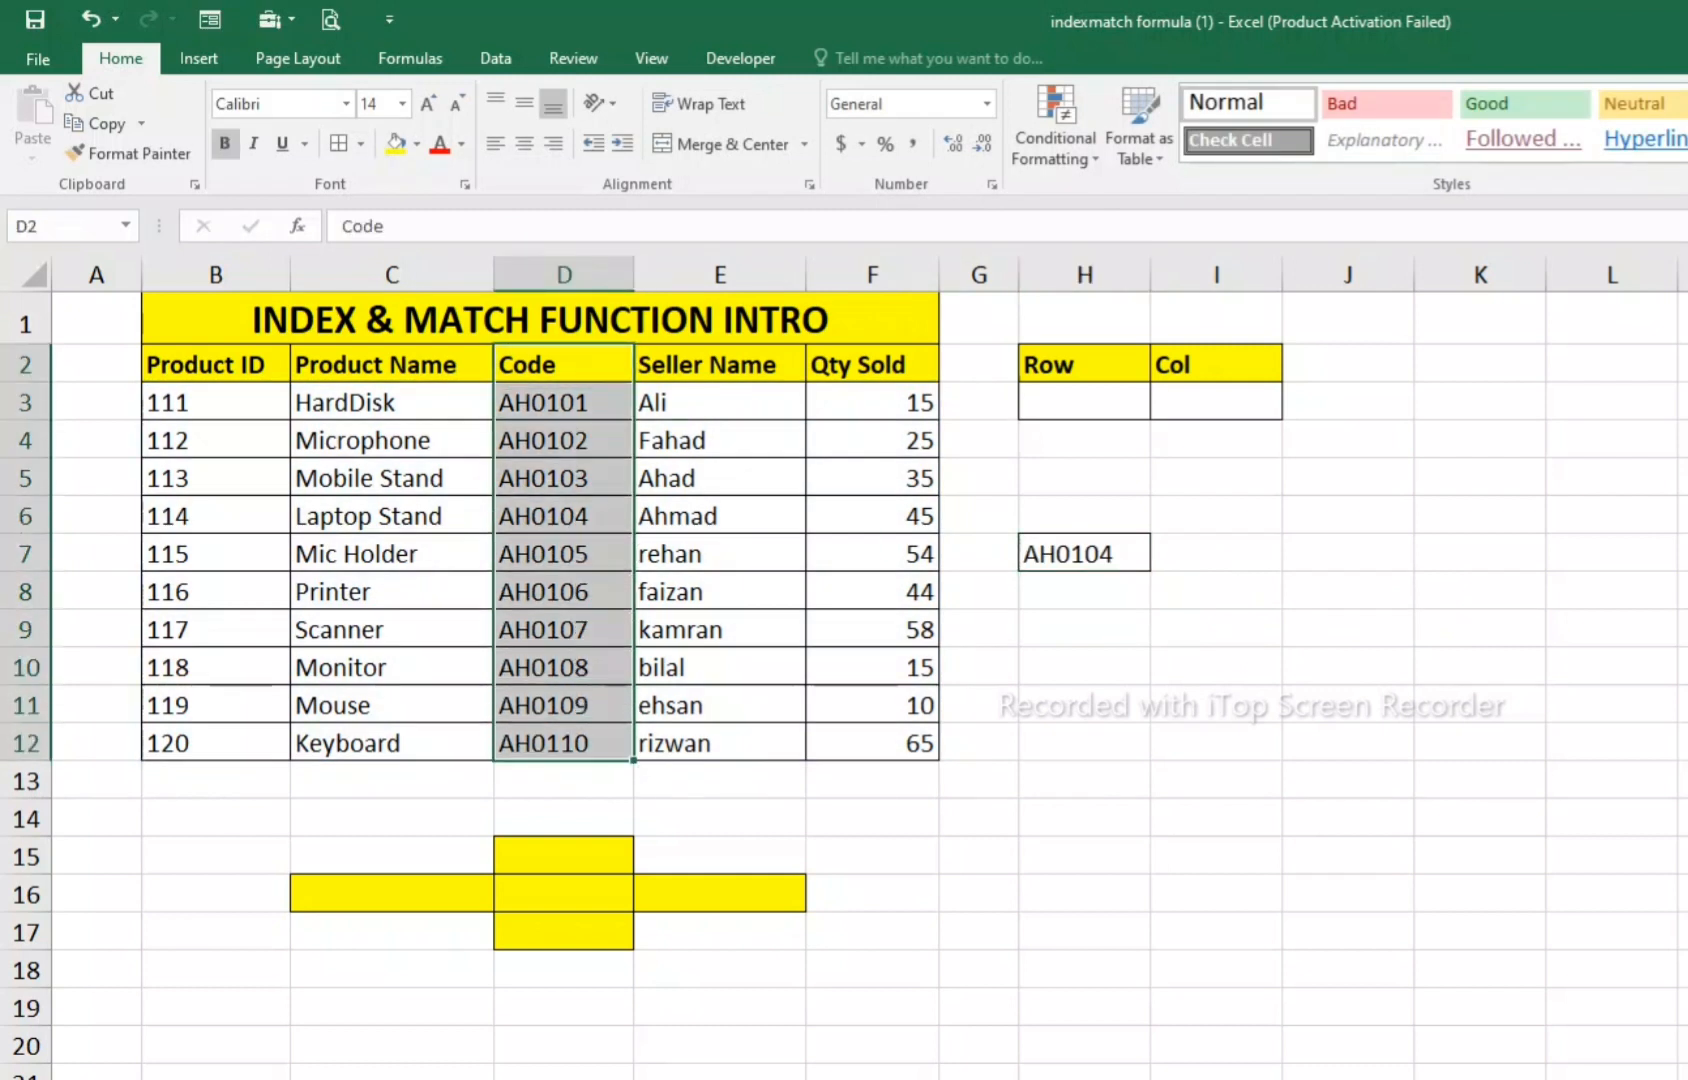
pyautogui.click(1084, 553)
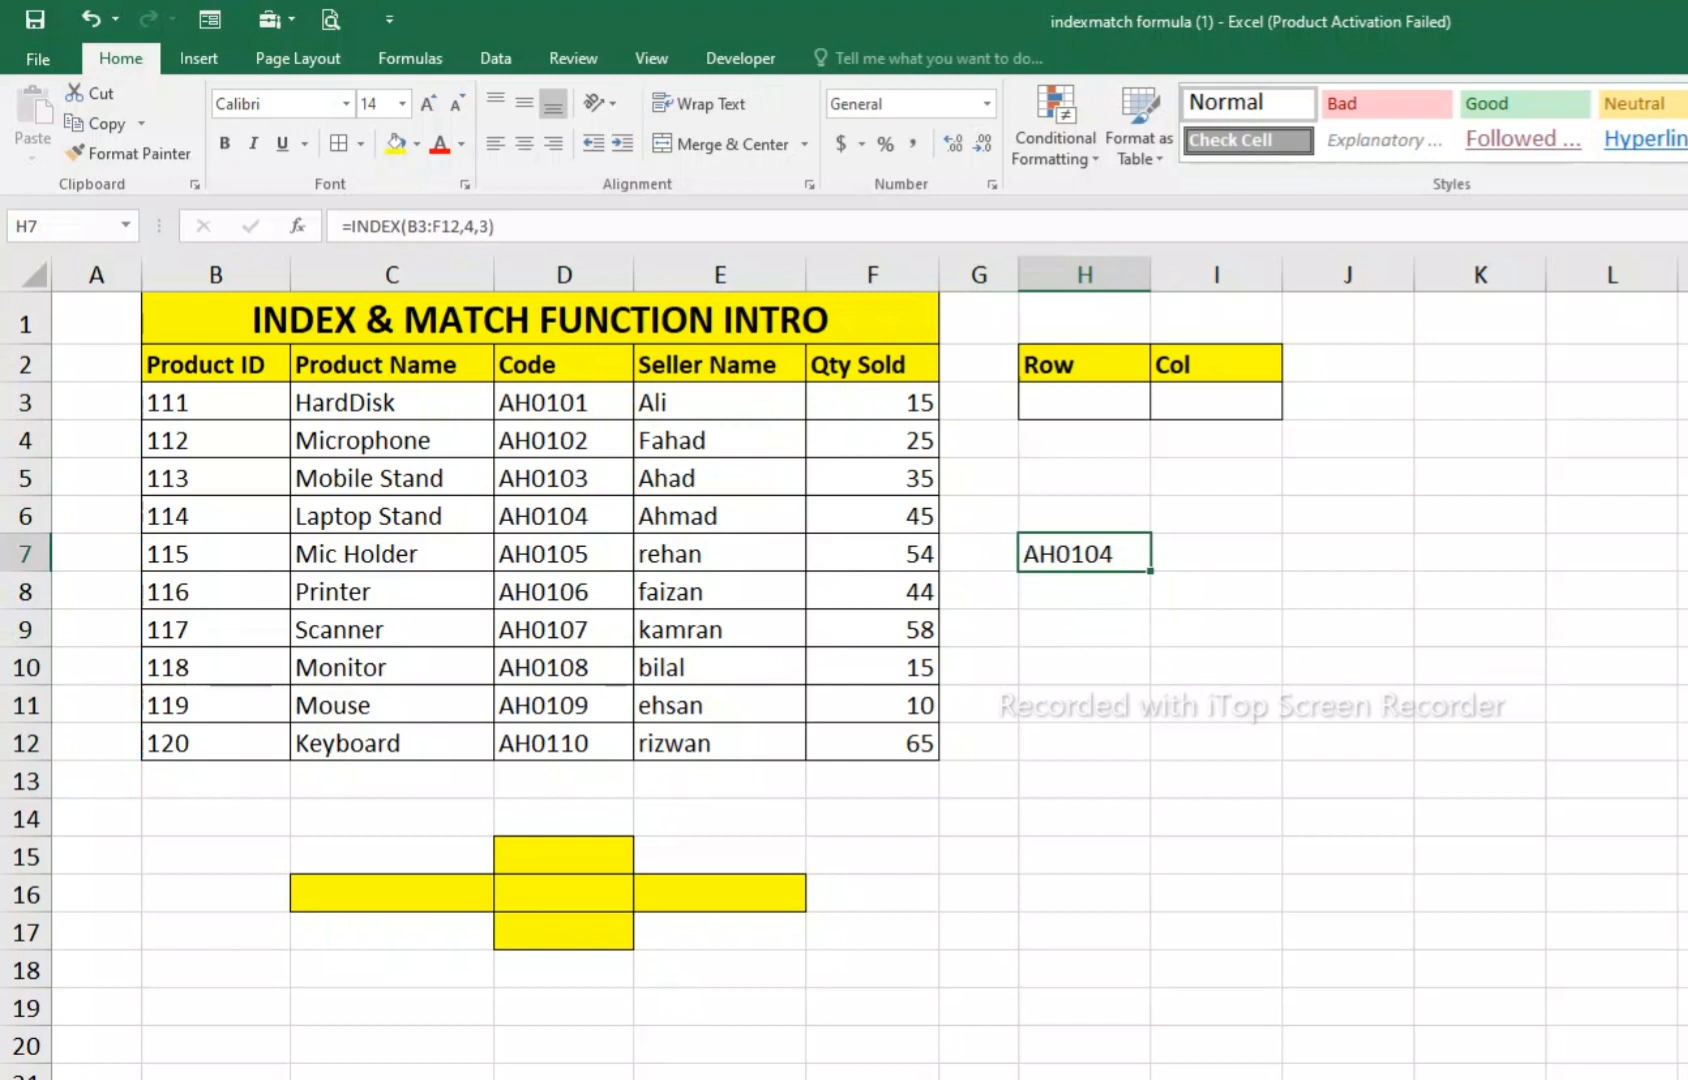
pyautogui.click(1084, 629)
pyautogui.click(1084, 553)
pyautogui.click(1084, 629)
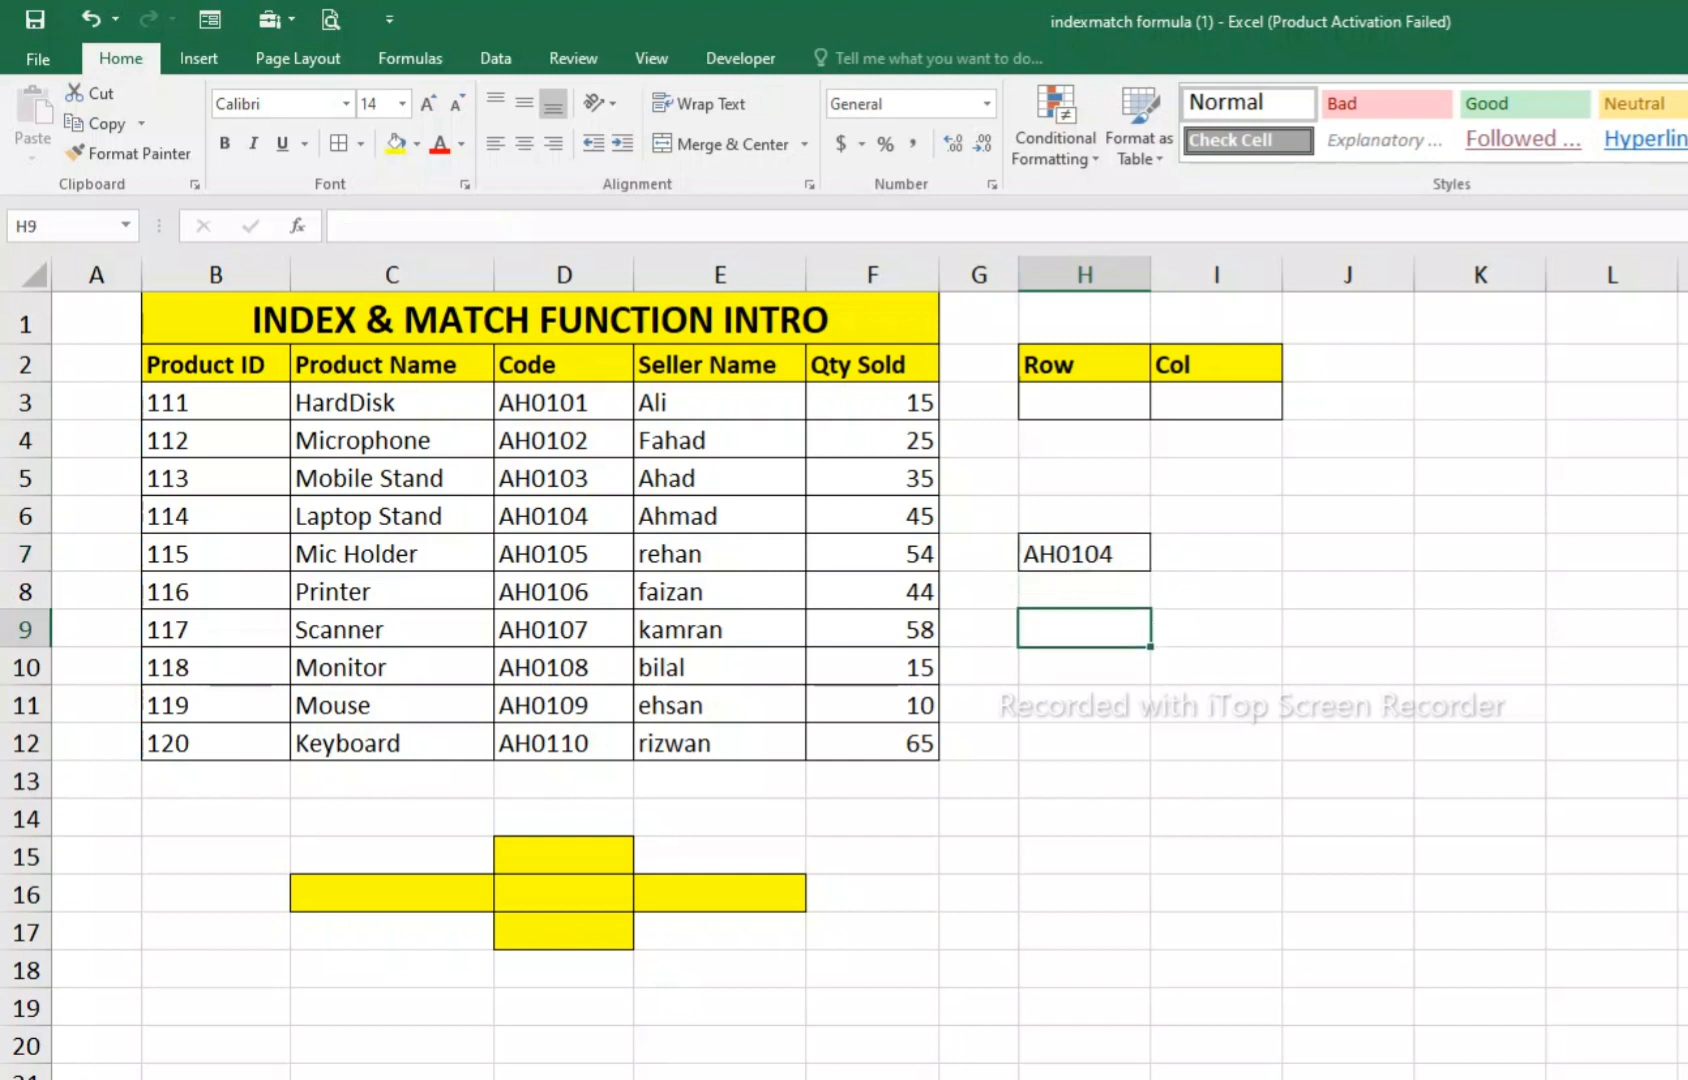
# - Clear the INDEX formula from H7 and select cell H8 below it
pyautogui.click(1084, 553)
pyautogui.press('Delete')
pyautogui.press('Down')
pyautogui.press('Down')
pyautogui.press('Up')
# - Enter =MATCH($H$7,D3:D12,0) in H8 to look up the code's position, and select the lookup cell H7
pyautogui.write('=')
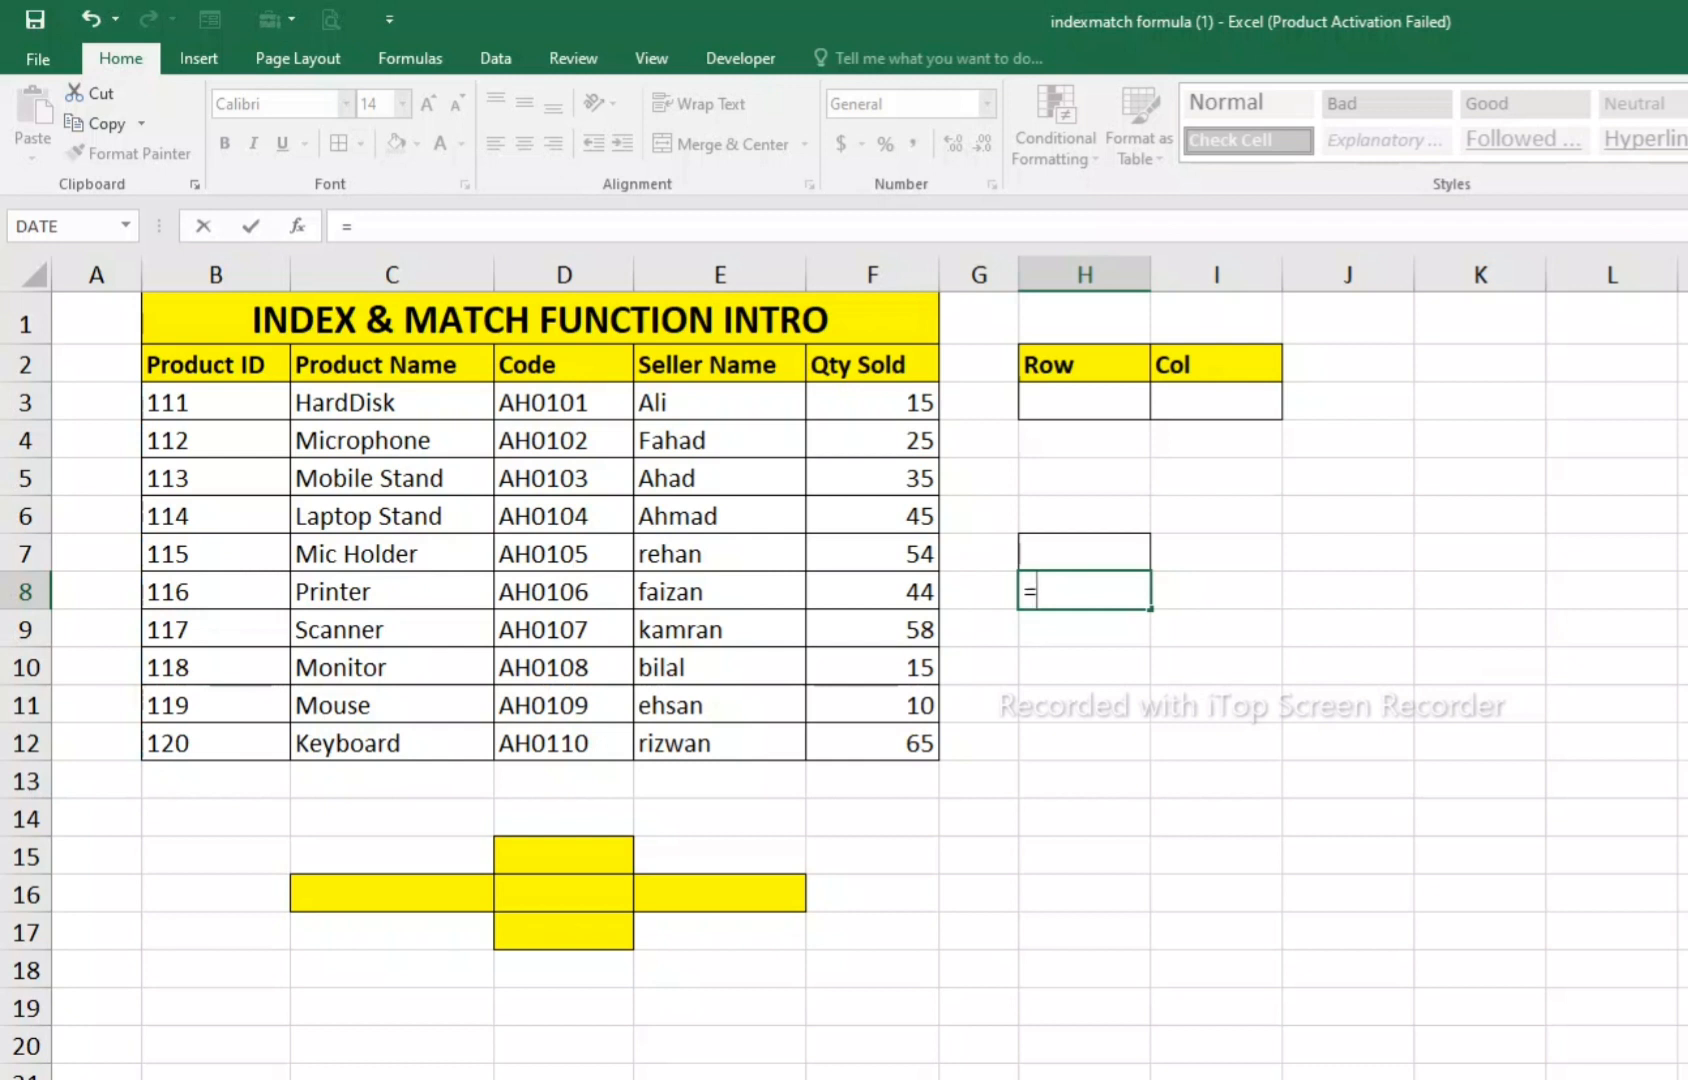
pyautogui.write('match')
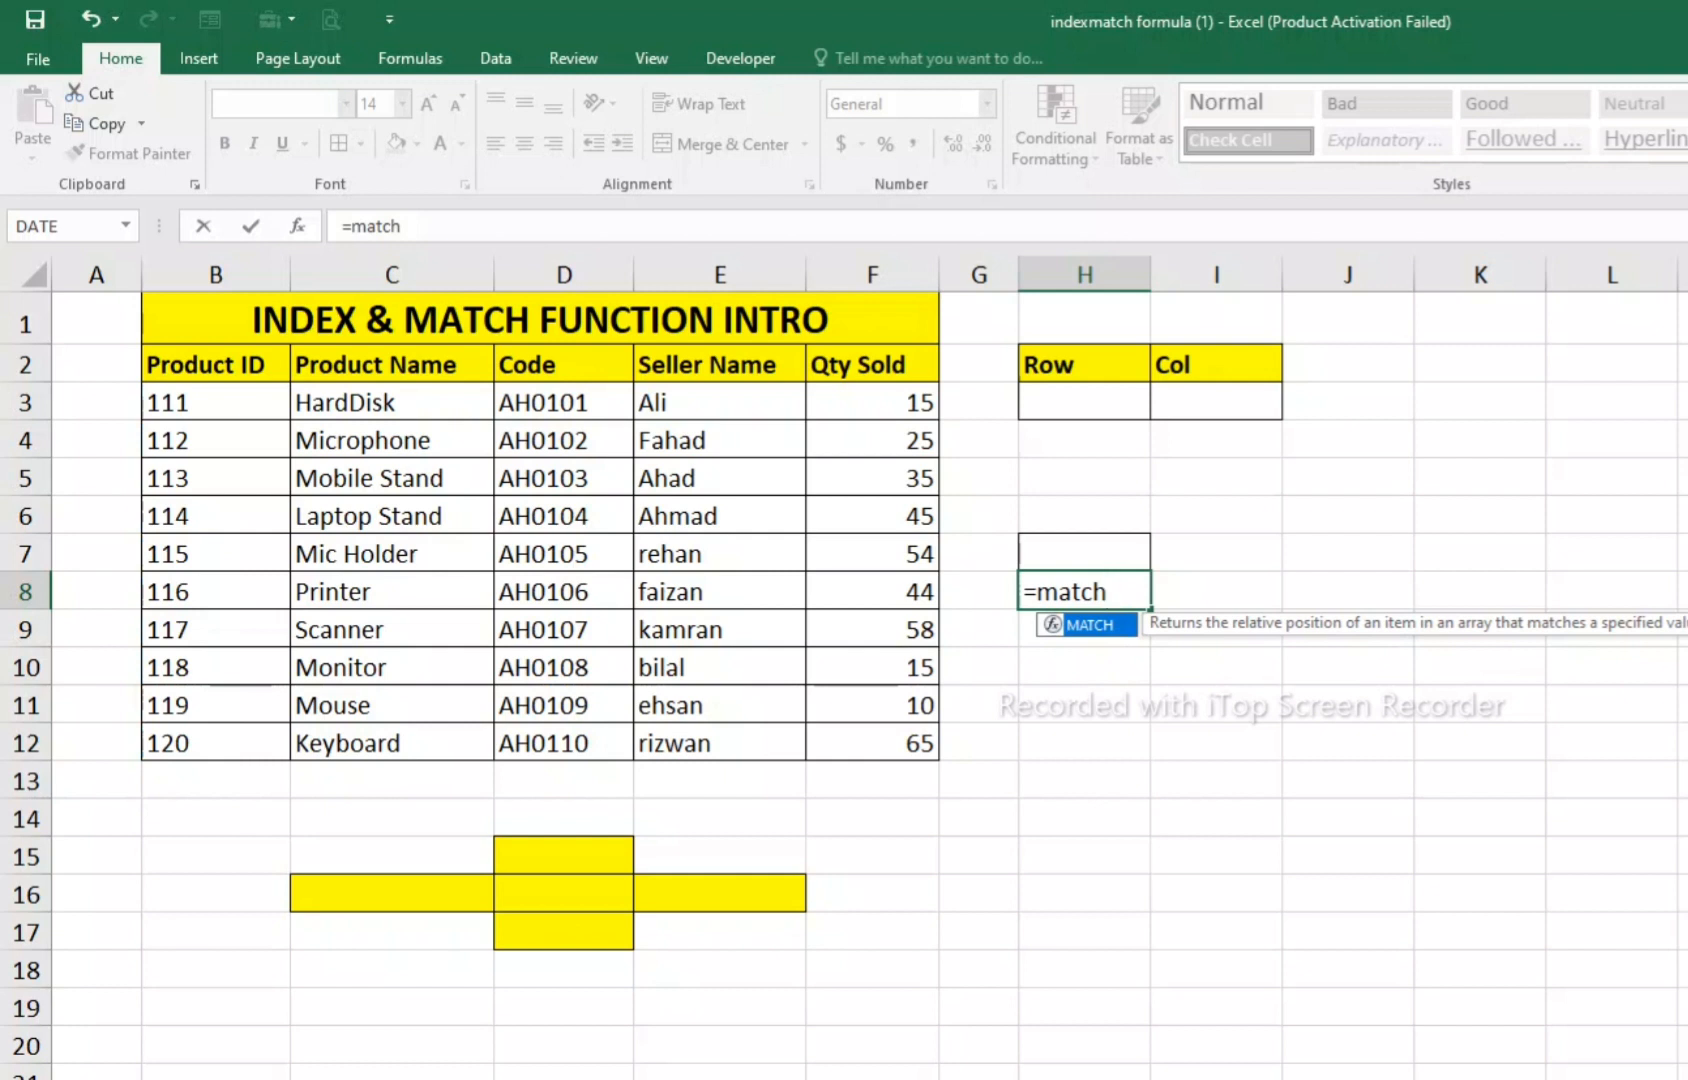
pyautogui.press('Tab')
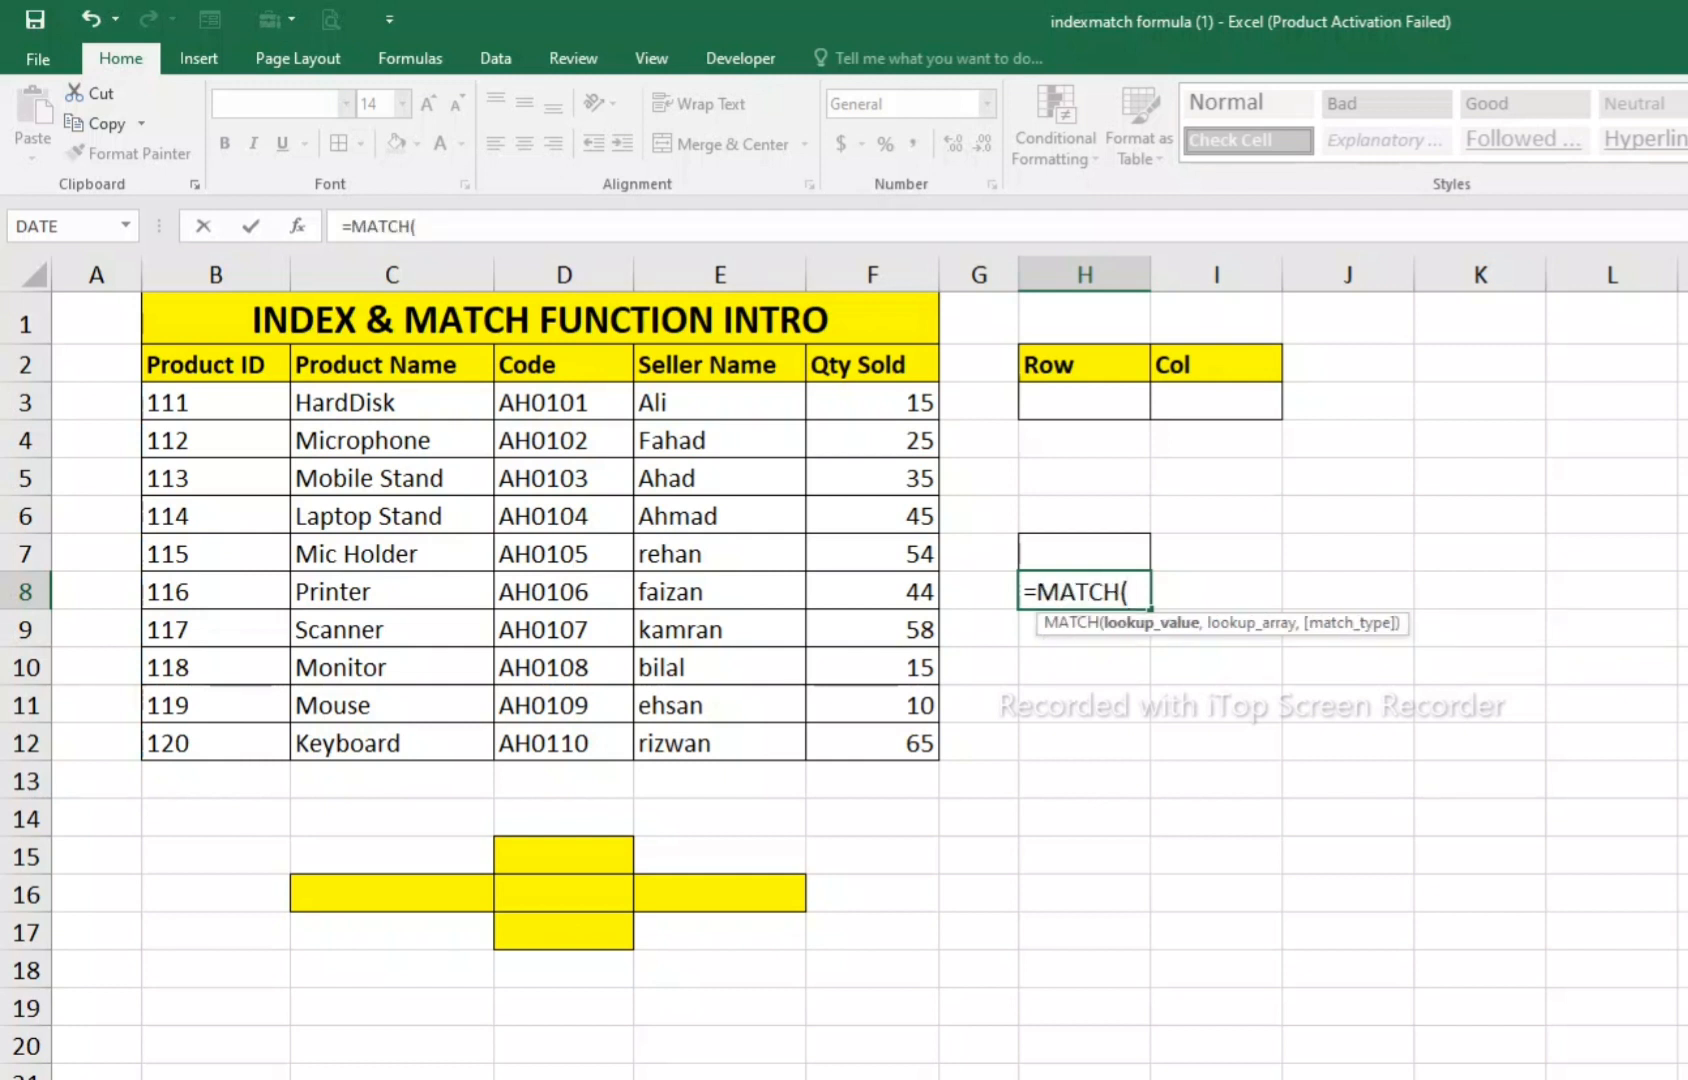
pyautogui.click(1084, 553)
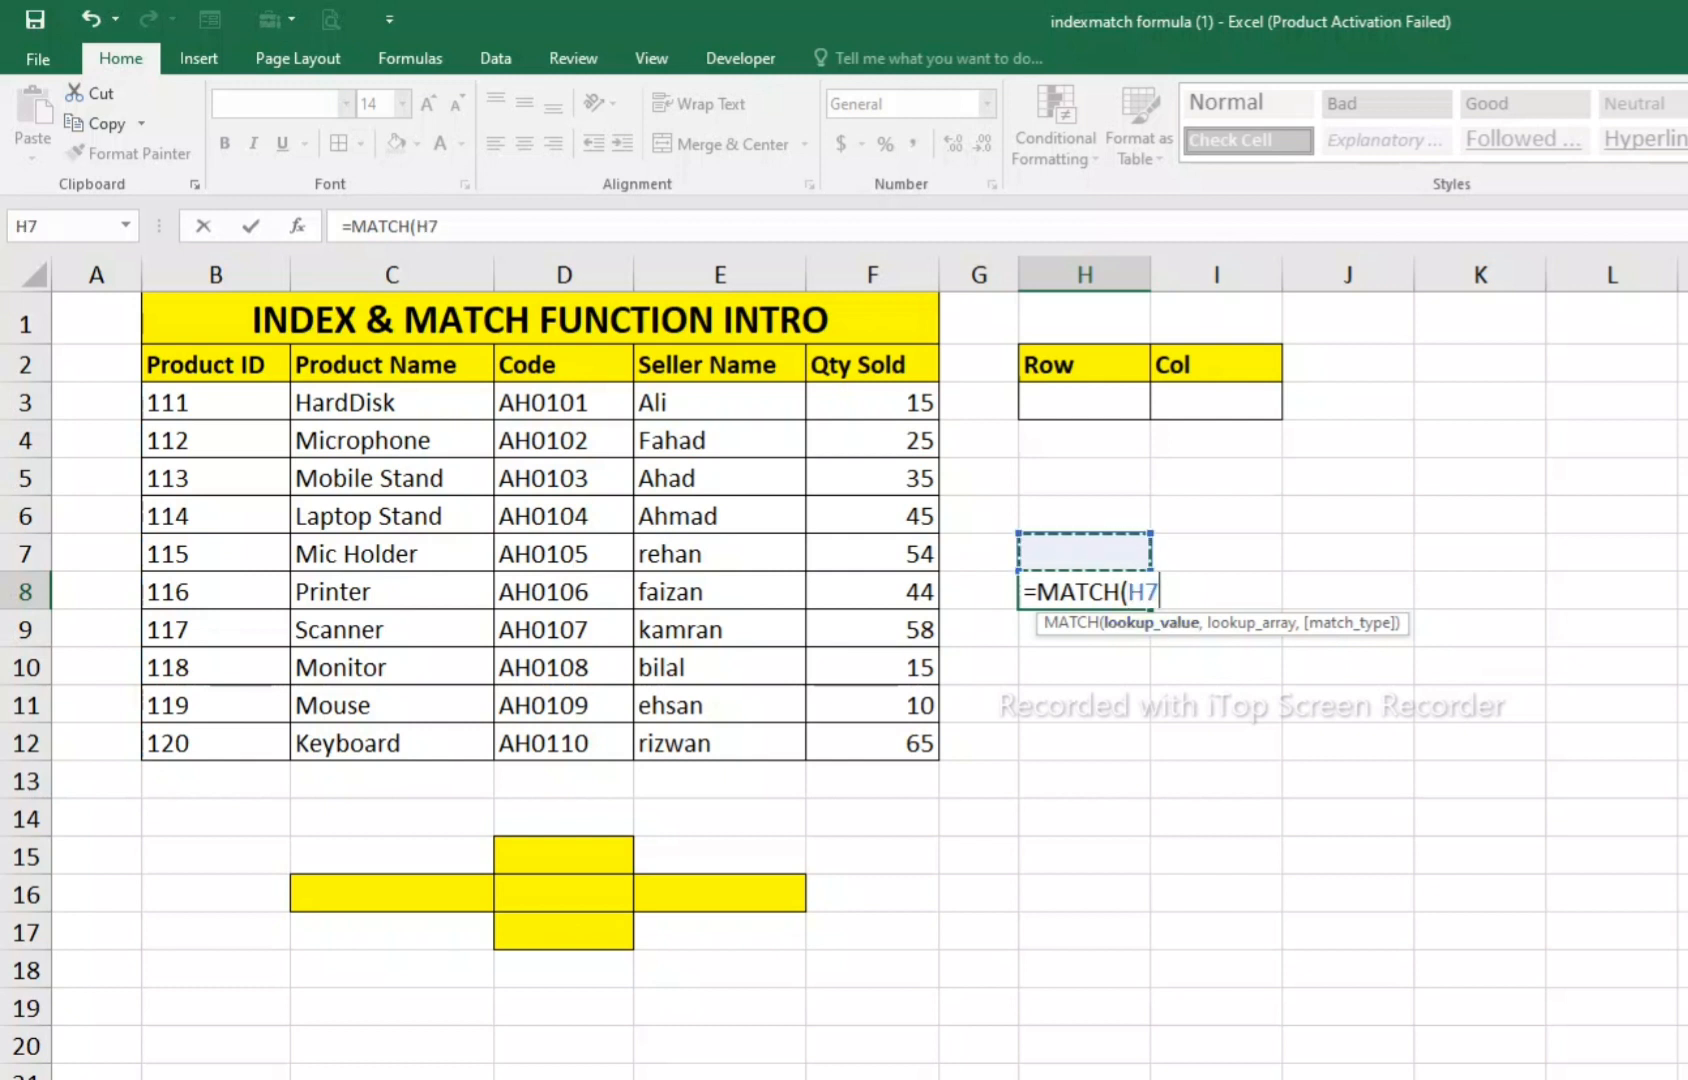
pyautogui.press('F4')
pyautogui.write(',')
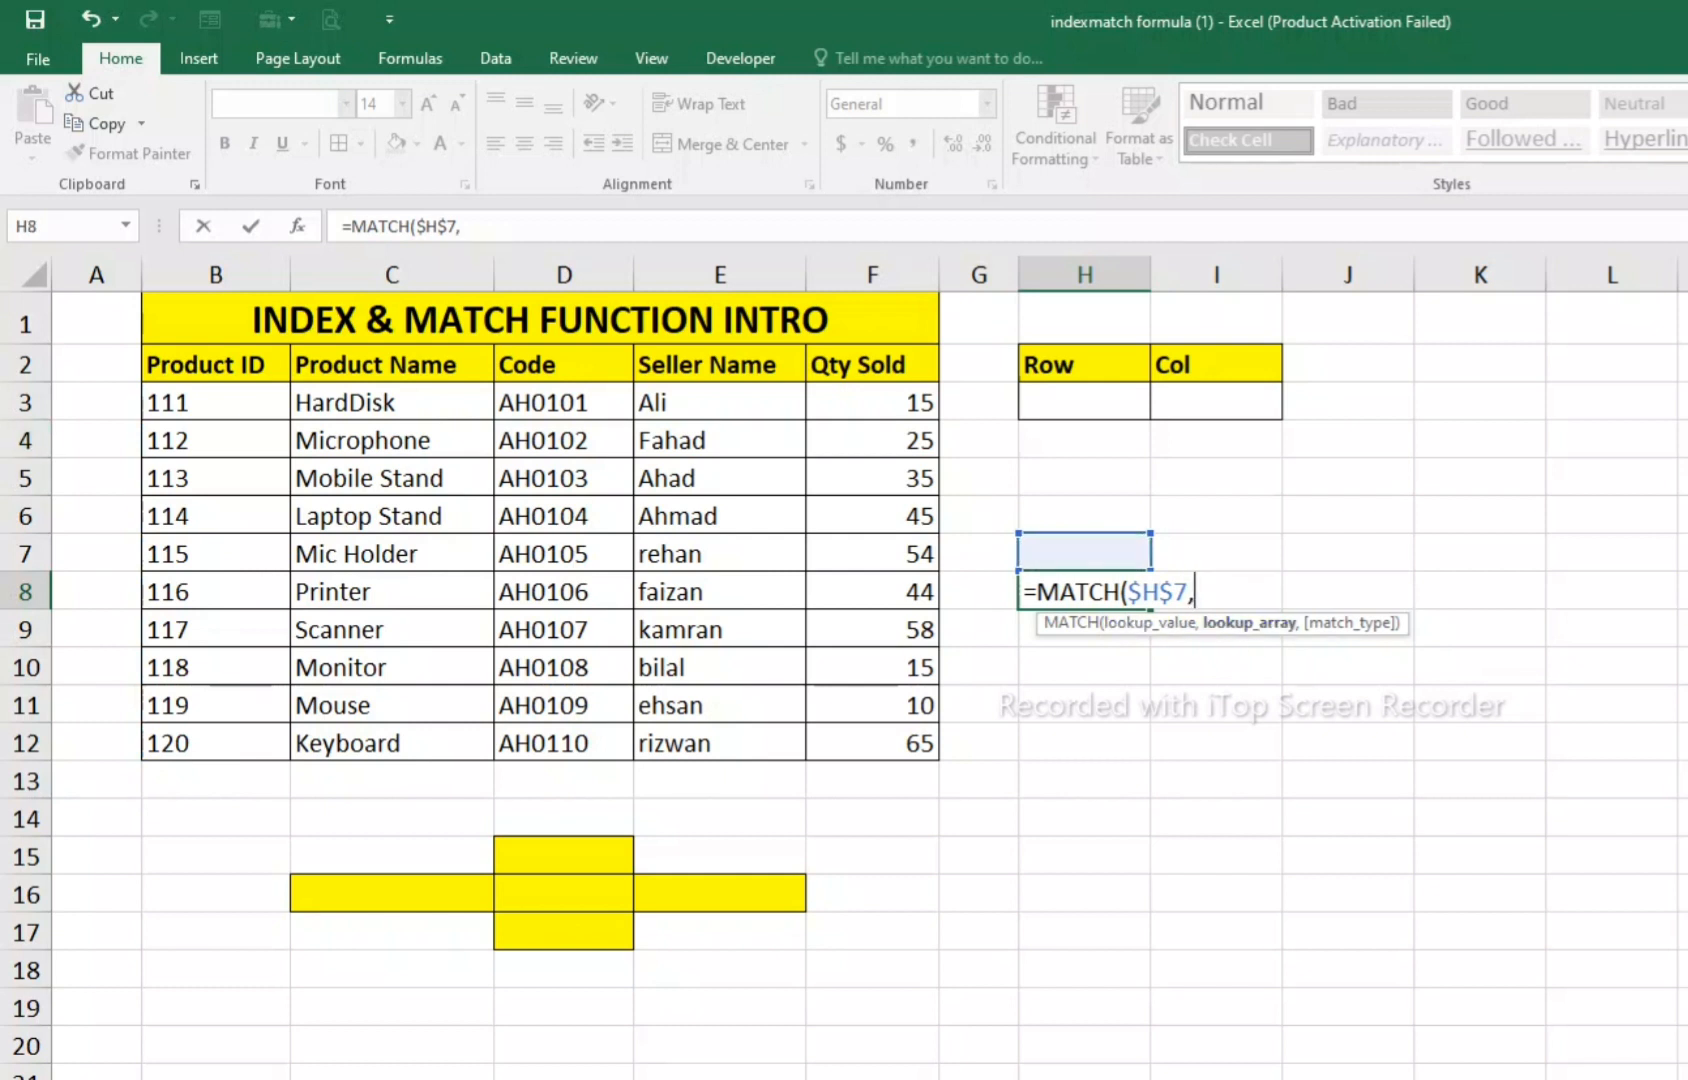
pyautogui.moveTo(545, 402); pyautogui.dragTo(600, 743)
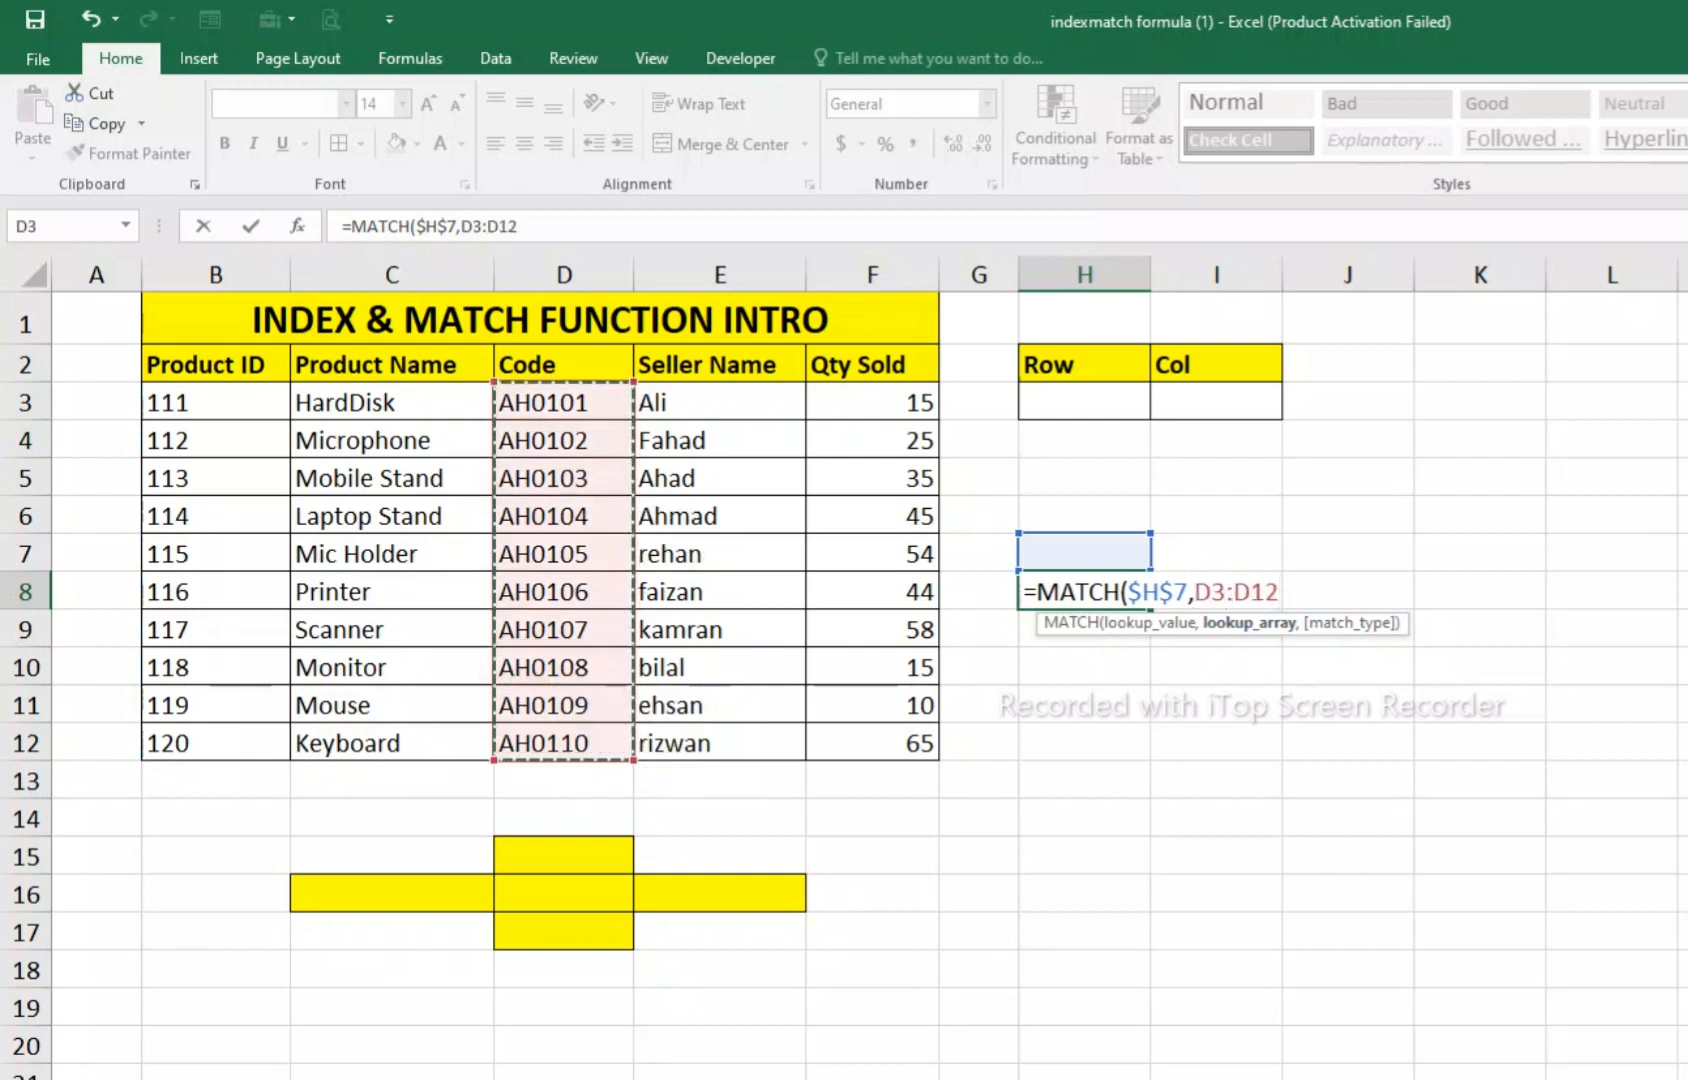
pyautogui.write(',')
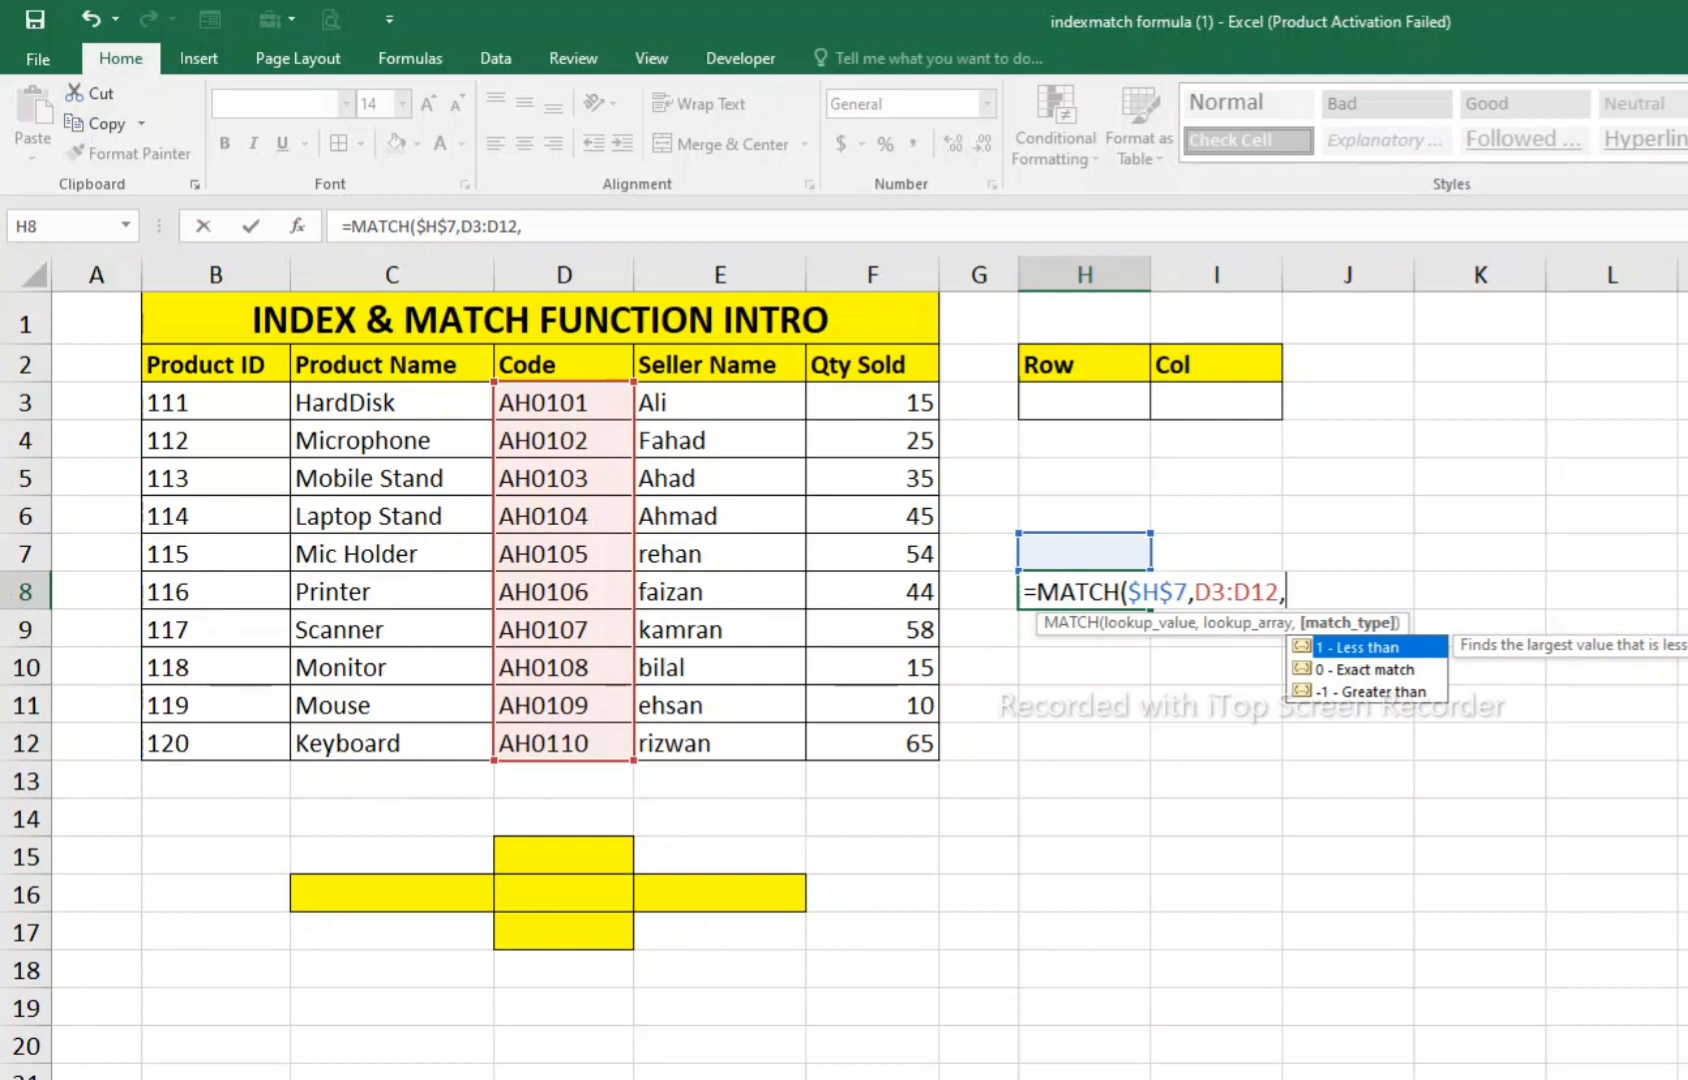
pyautogui.write('0)')
pyautogui.press('Return')
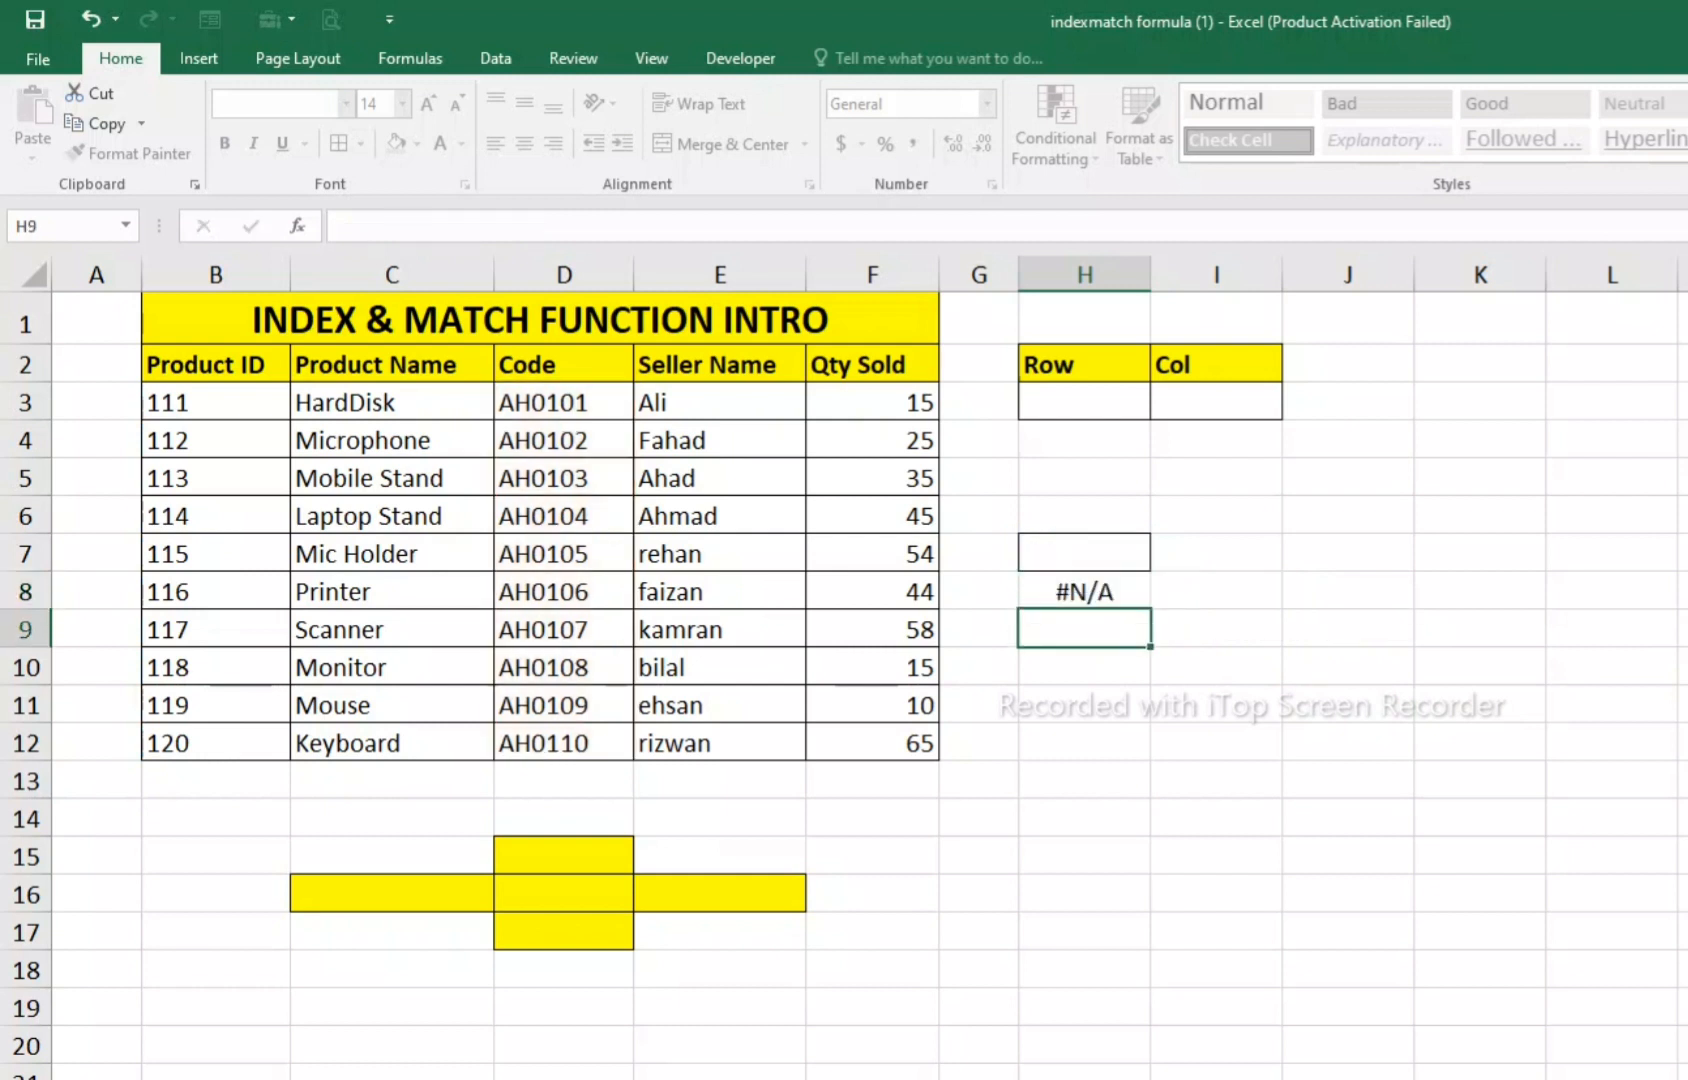
pyautogui.click(1085, 553)
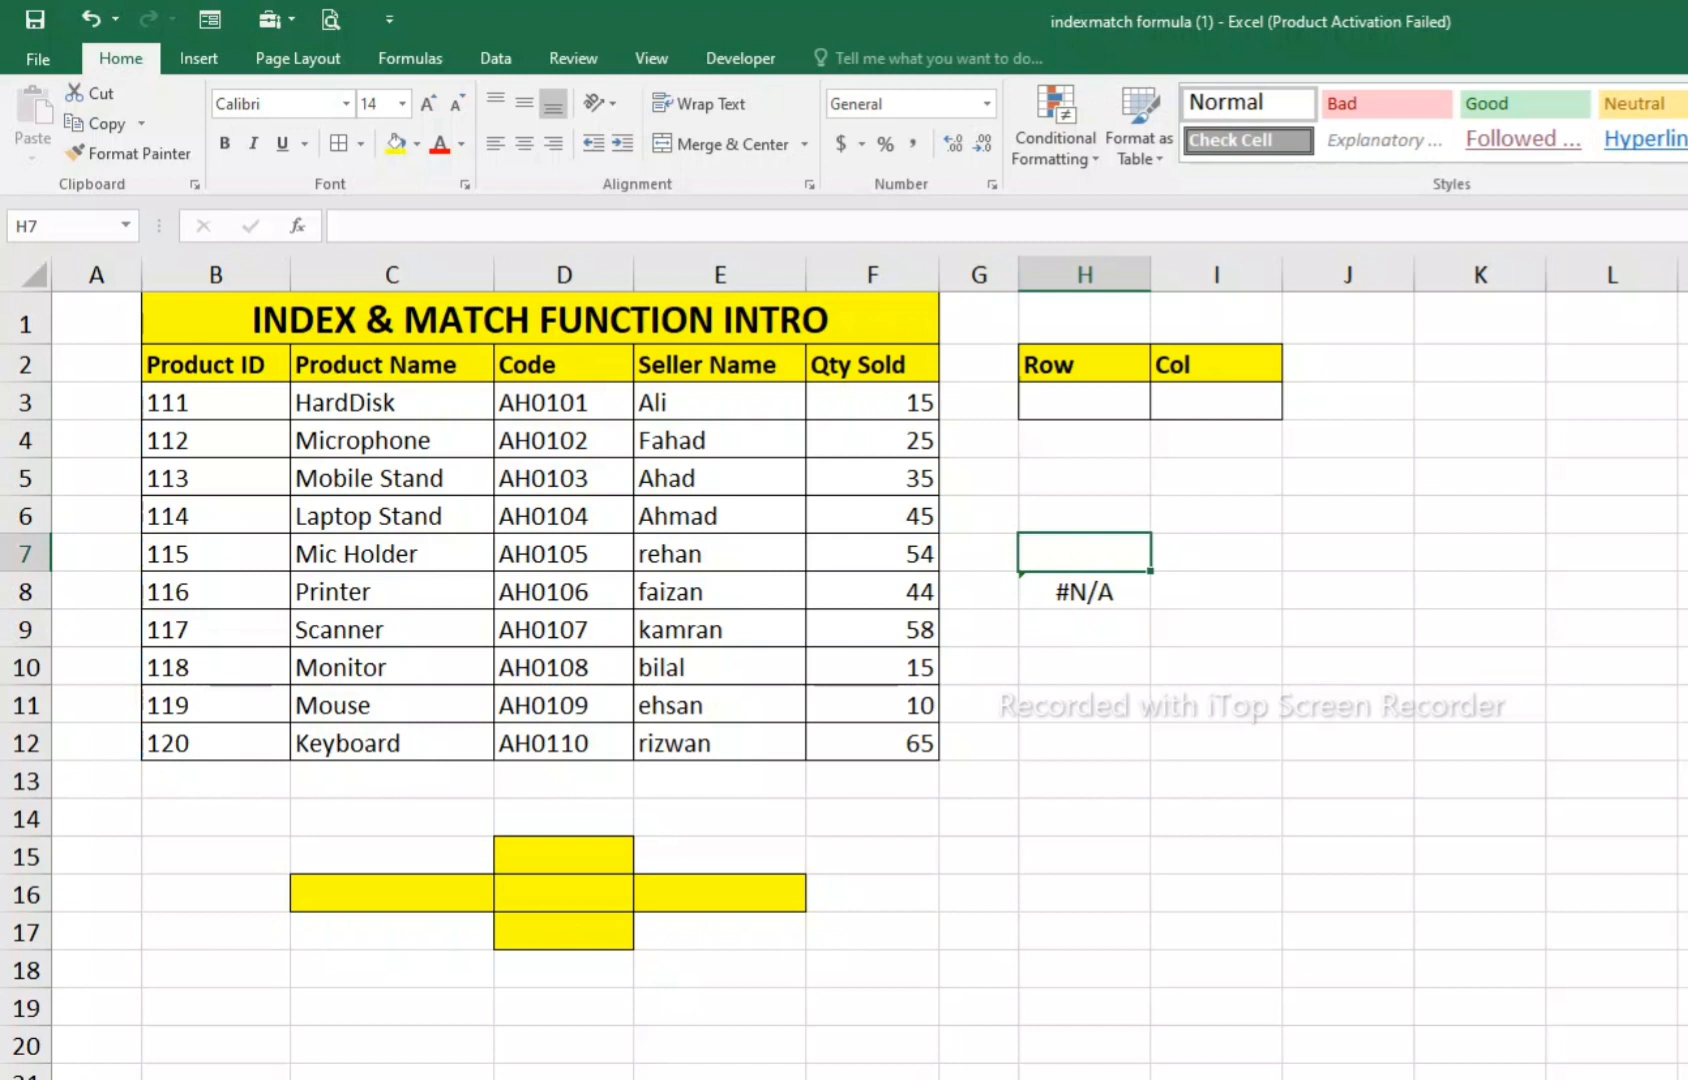
# - Enter the lookup code AH0106 in H7 and check the MATCH result by counting down the Code column from D3 to D8
pyautogui.write('AH0106')
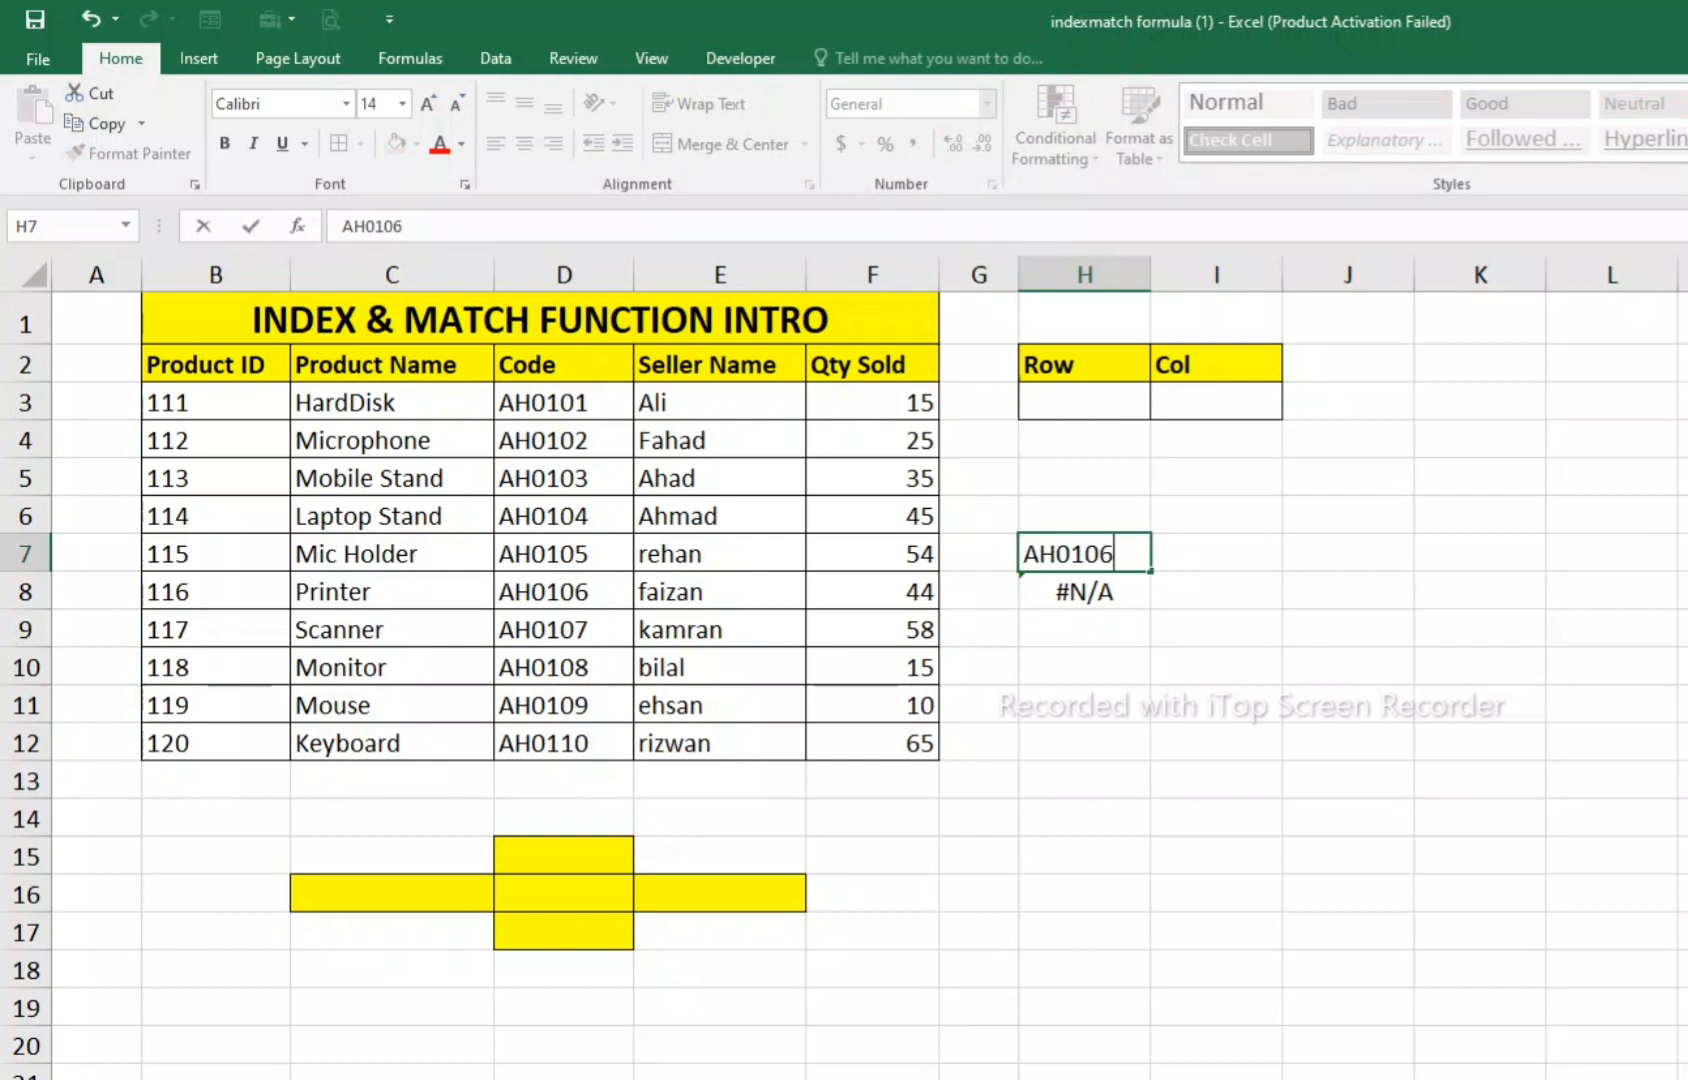
pyautogui.press('Return')
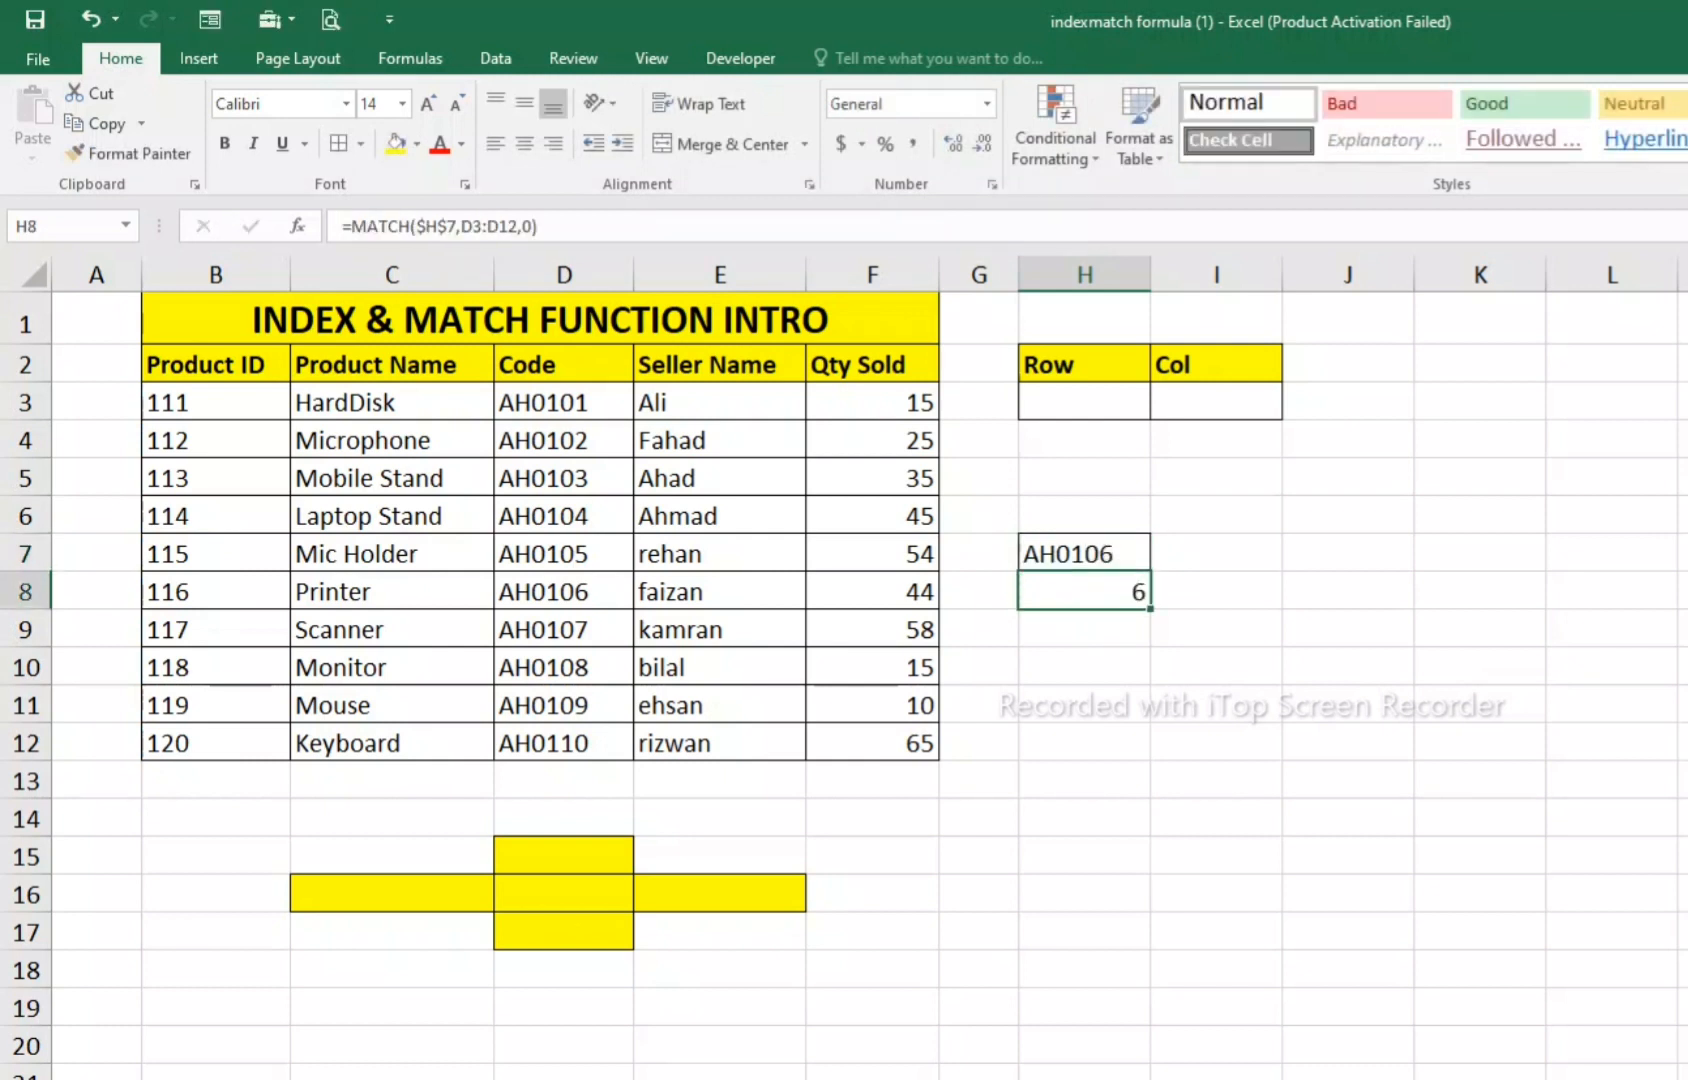
pyautogui.press('Up')
pyautogui.press('Down')
pyautogui.click(563, 403)
pyautogui.press('Down')
pyautogui.press('Down')
pyautogui.press('Down')
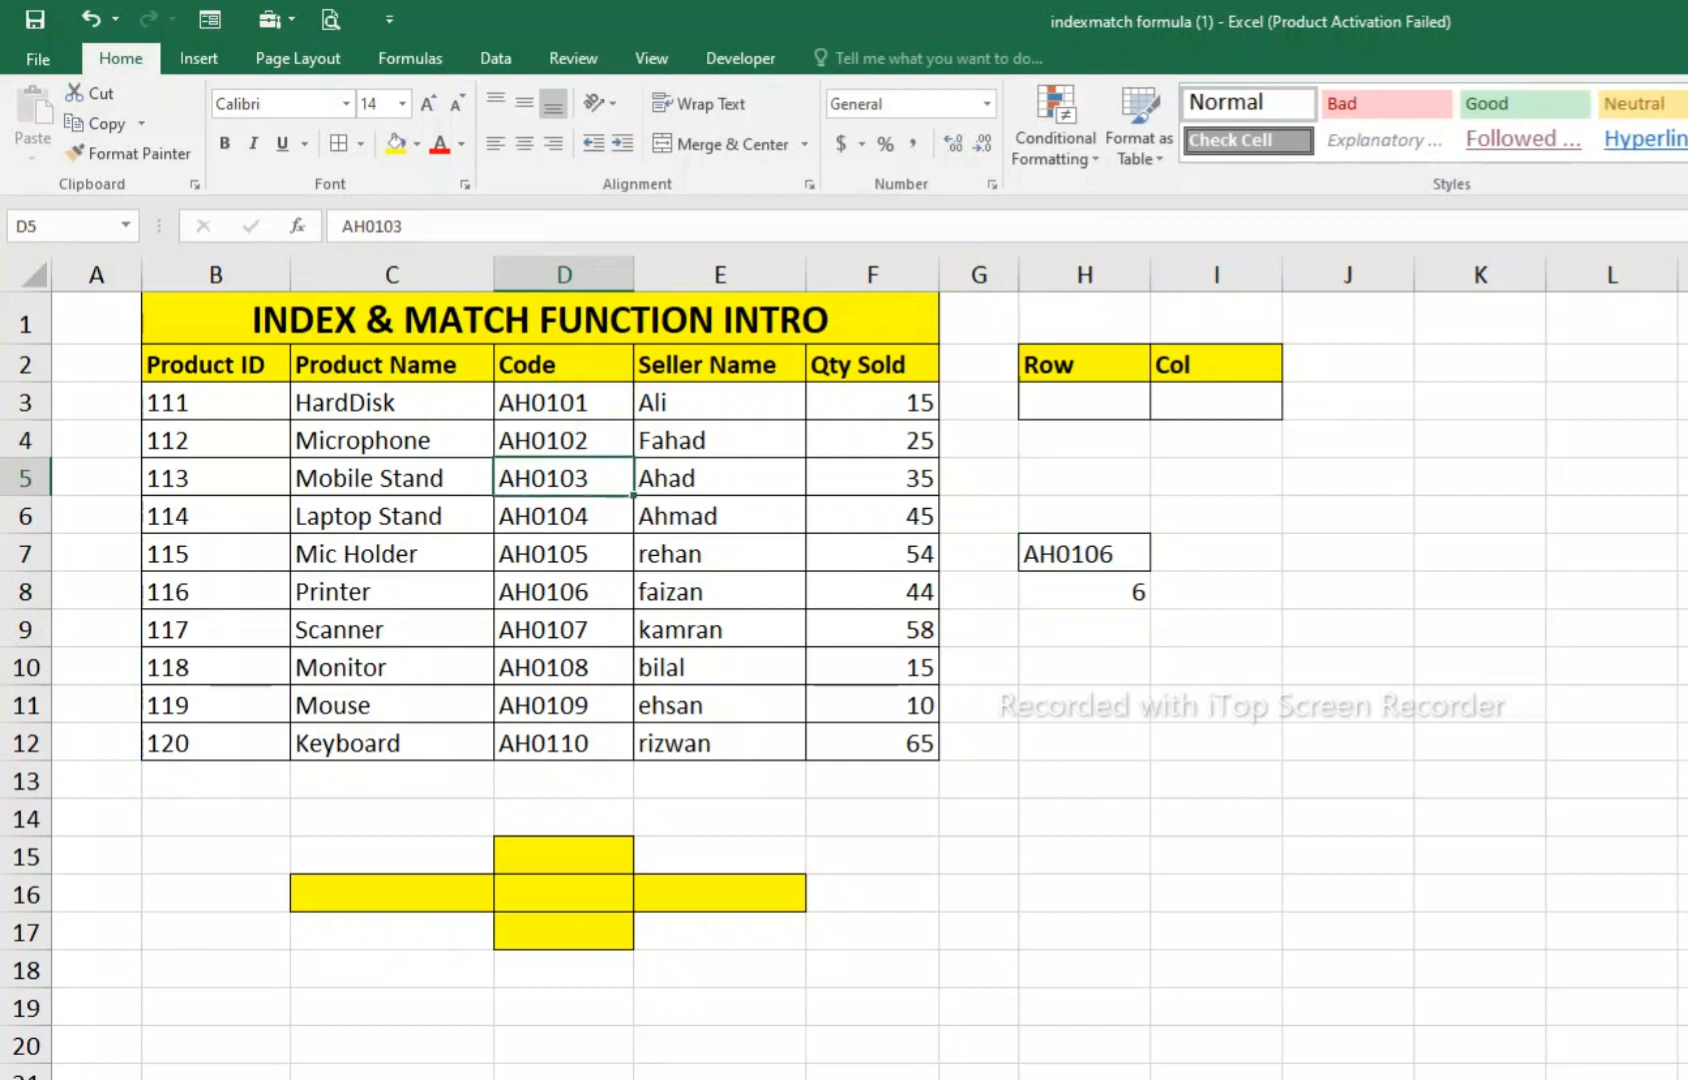
pyautogui.press('Down')
pyautogui.press('Down')
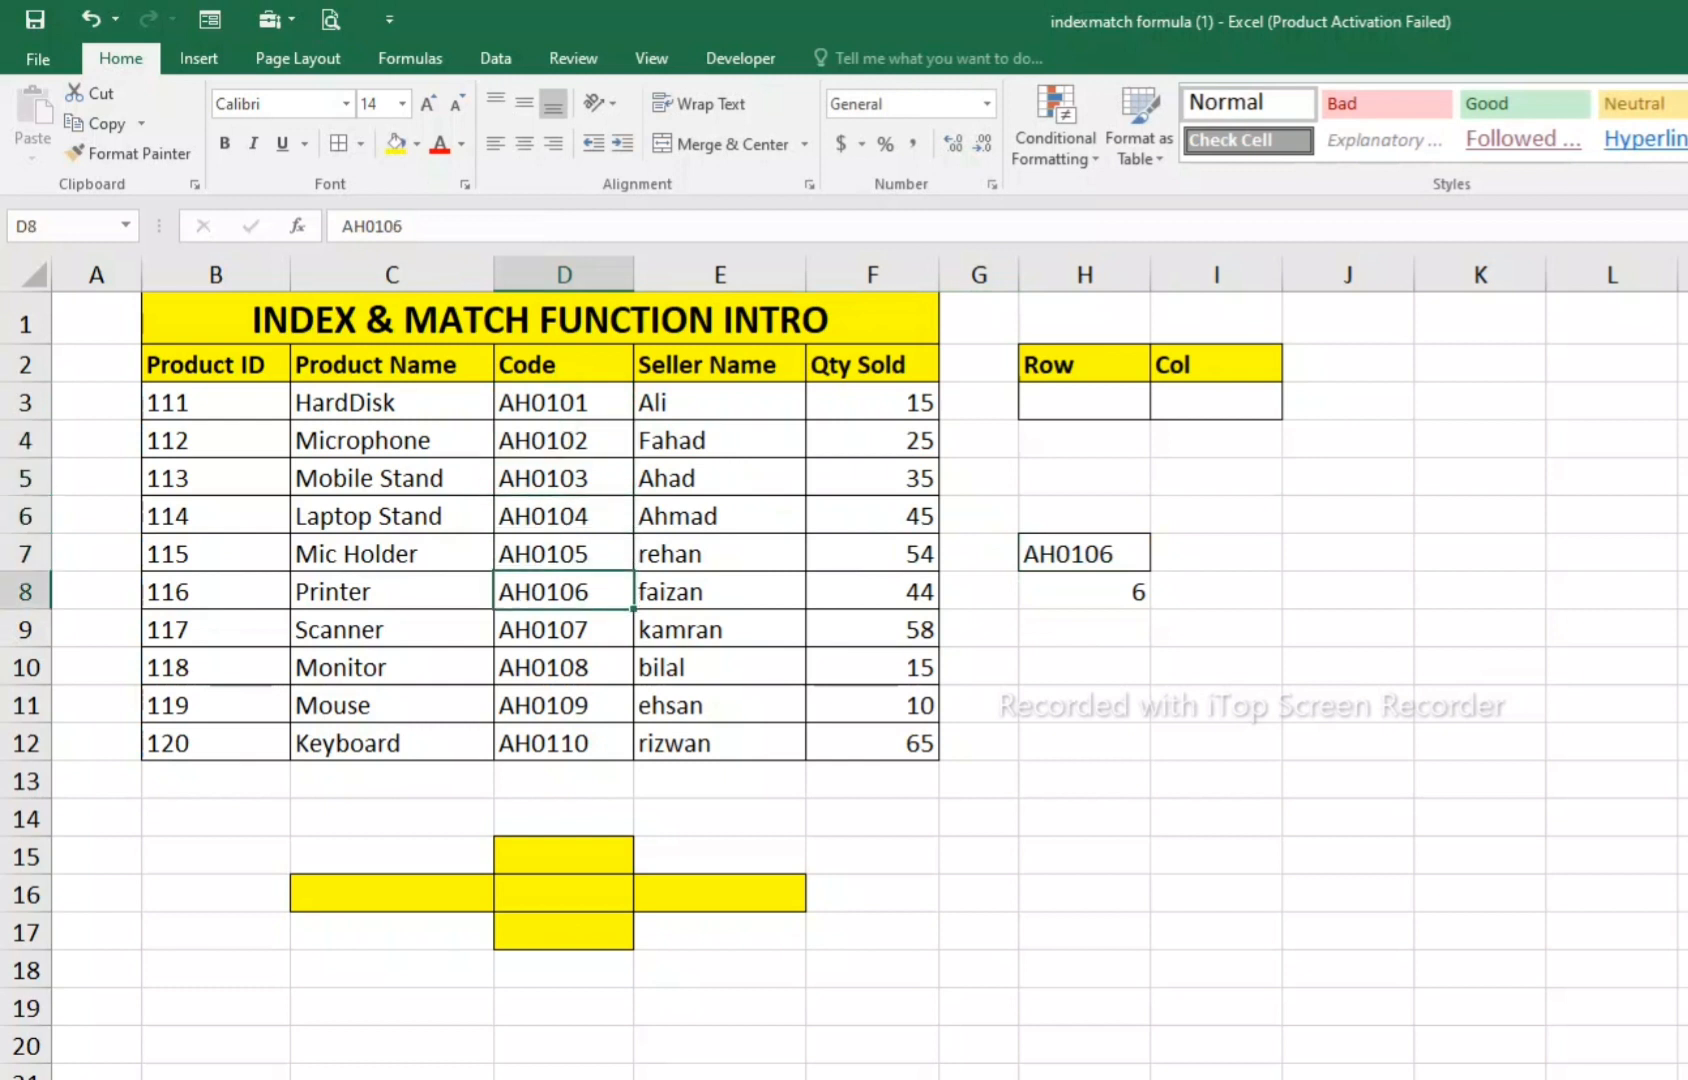
# - Change the lookup array of the MATCH formula in H8 to D2:D12 so it includes the Code header
pyautogui.doubleClick(1112, 554)
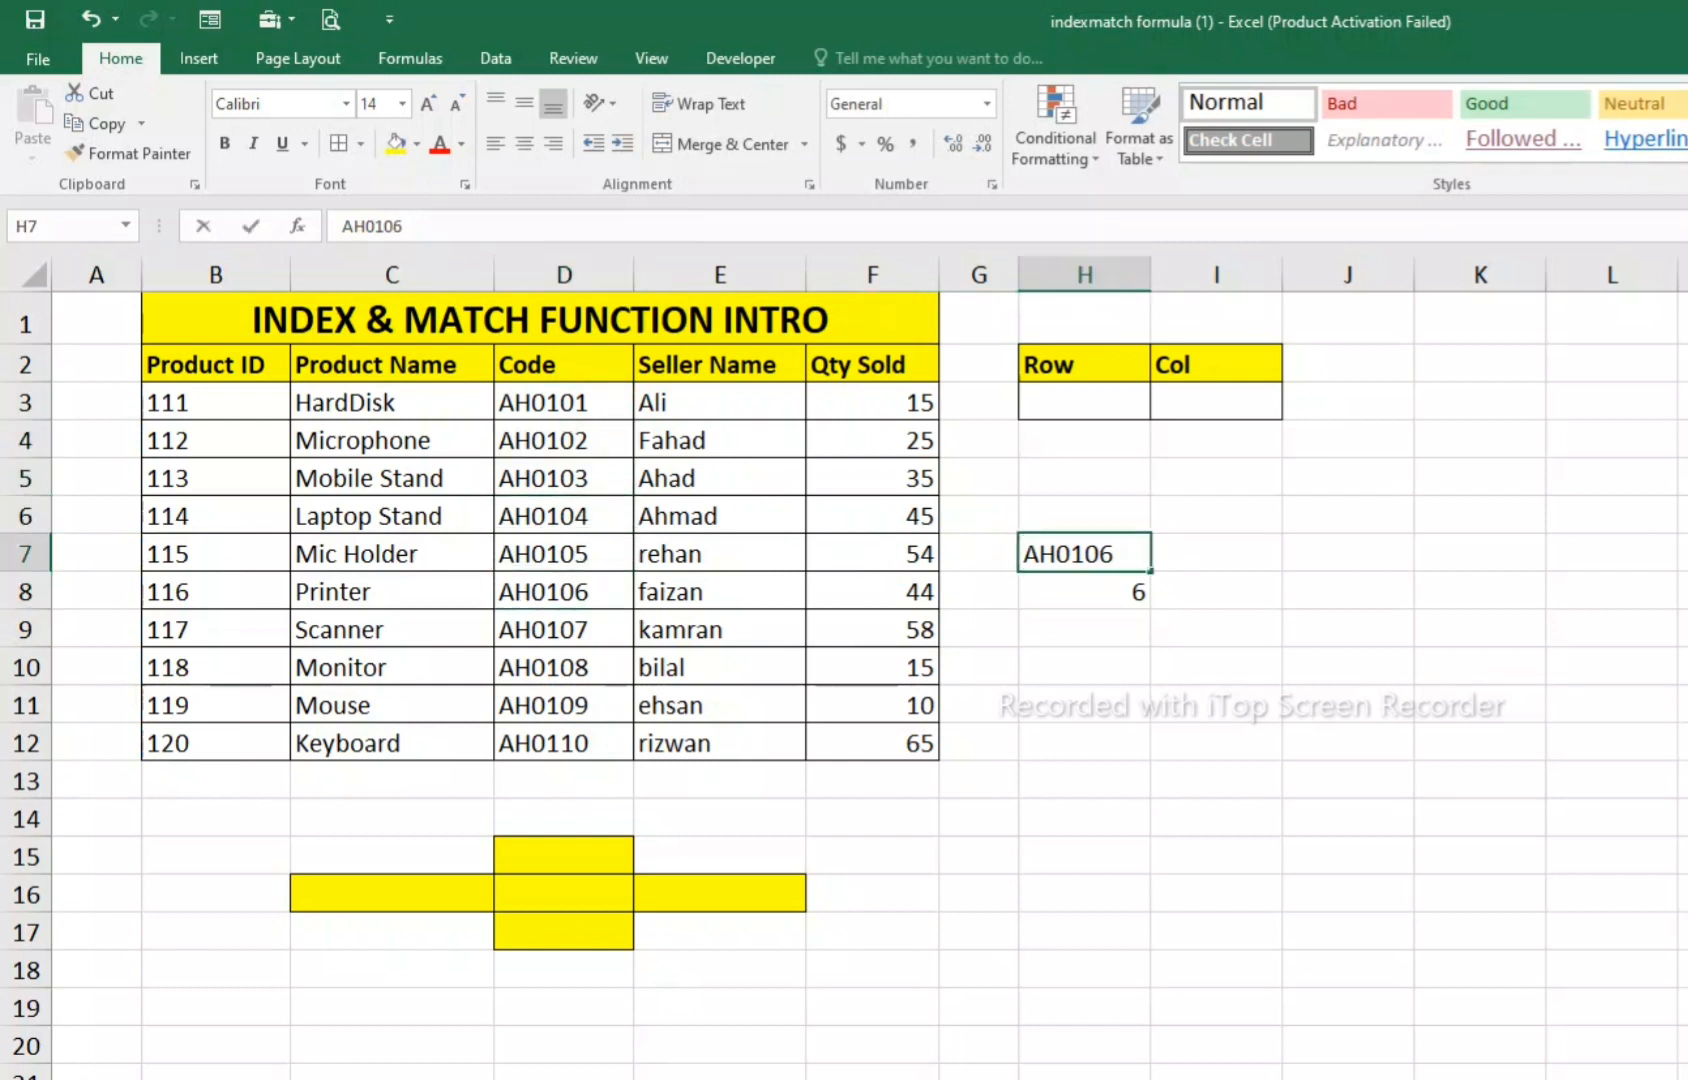
pyautogui.doubleClick(1090, 591)
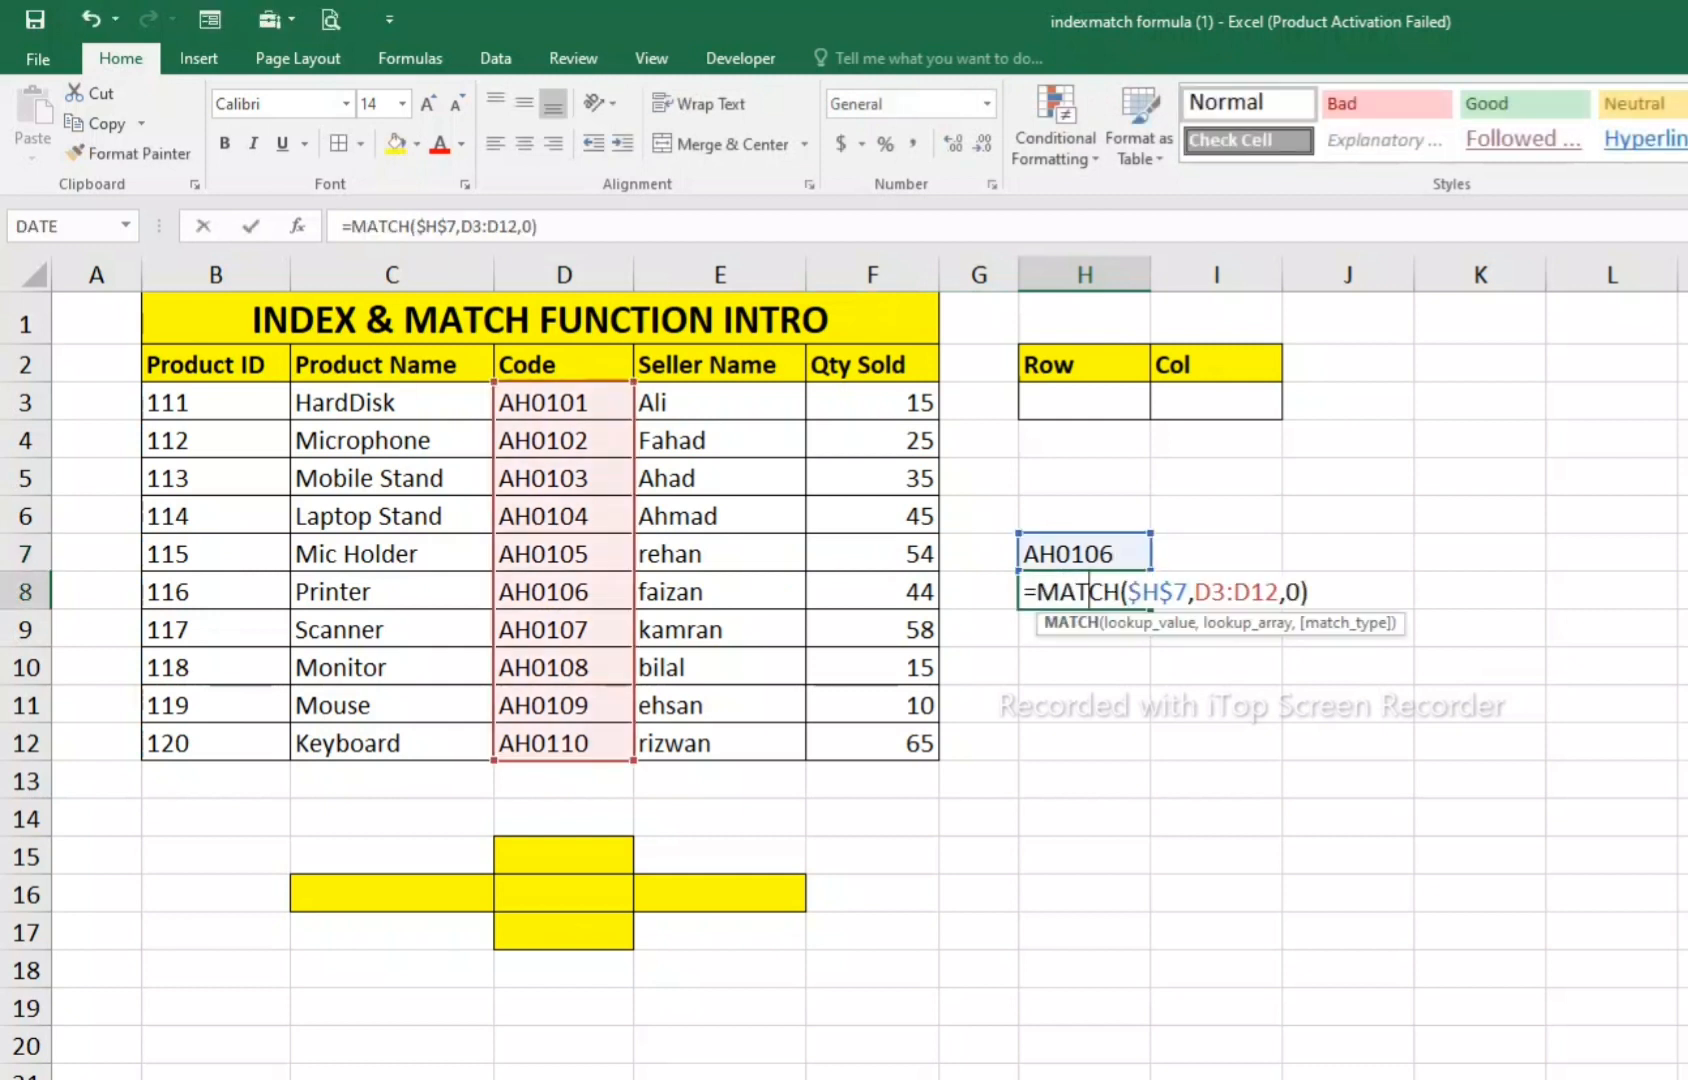
pyautogui.moveTo(1279, 591); pyautogui.dragTo(1193, 591)
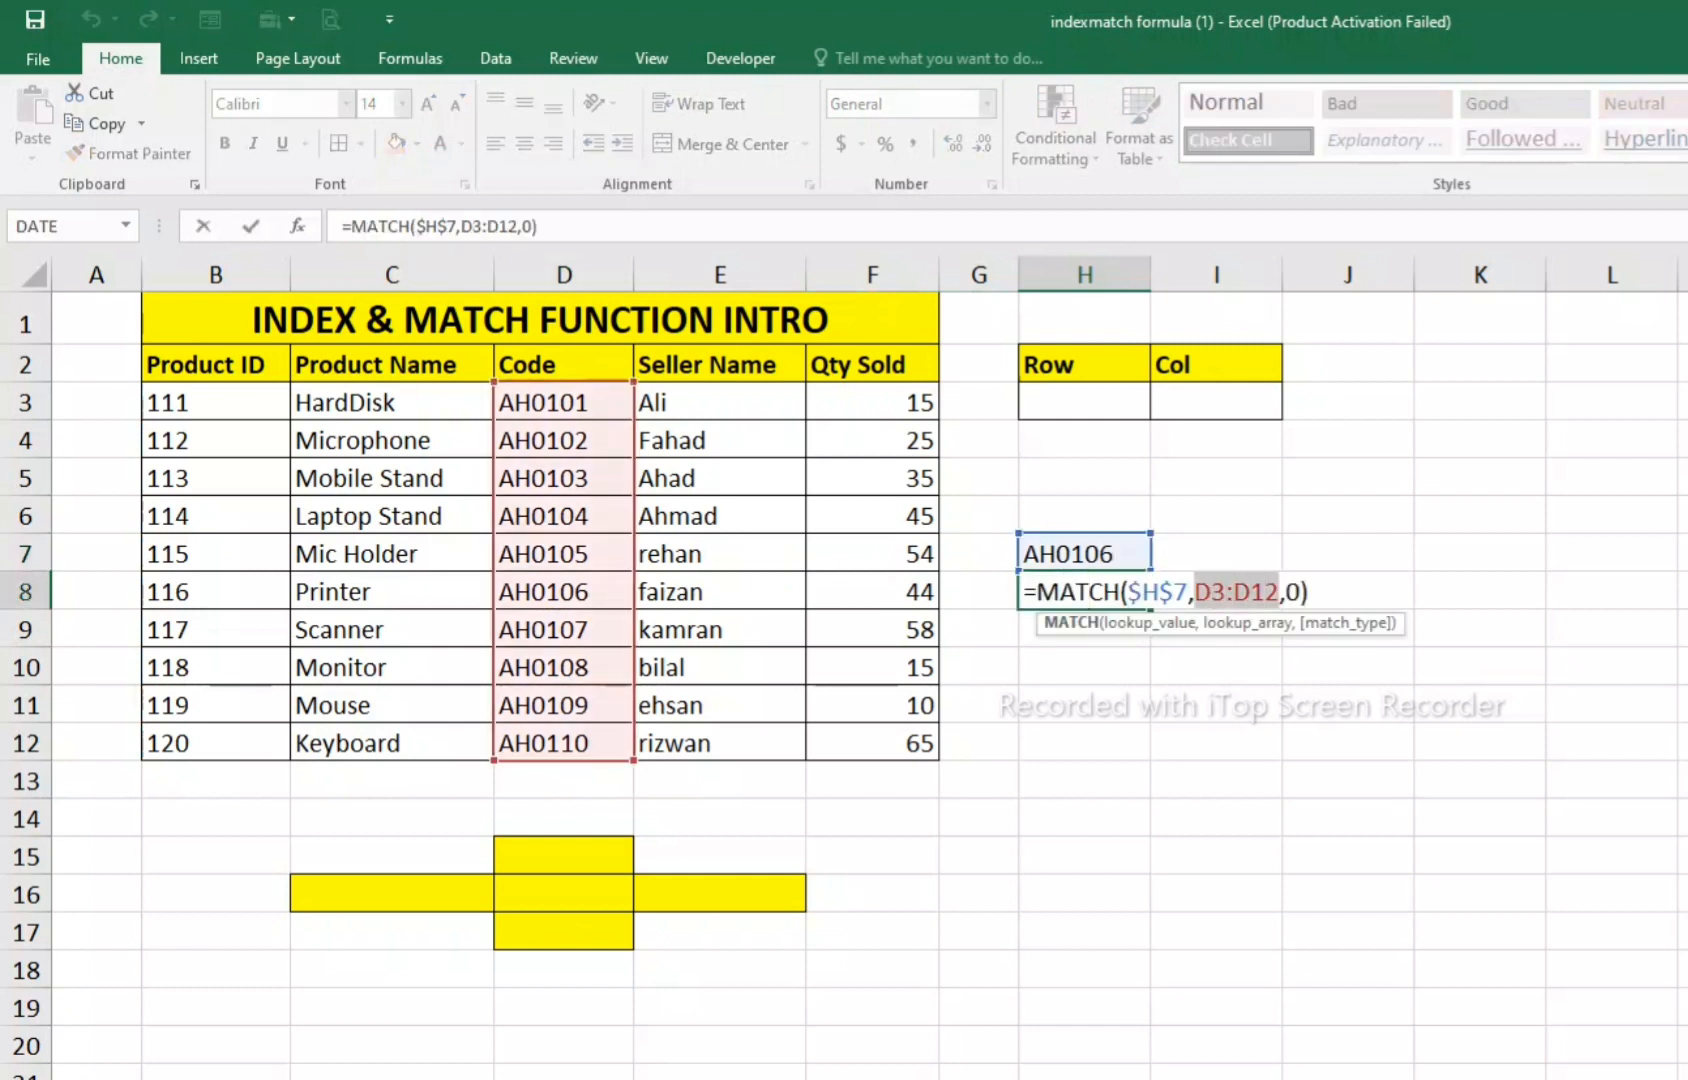
pyautogui.click(563, 364)
pyautogui.moveTo(563, 400); pyautogui.dragTo(563, 743)
pyautogui.press('Return')
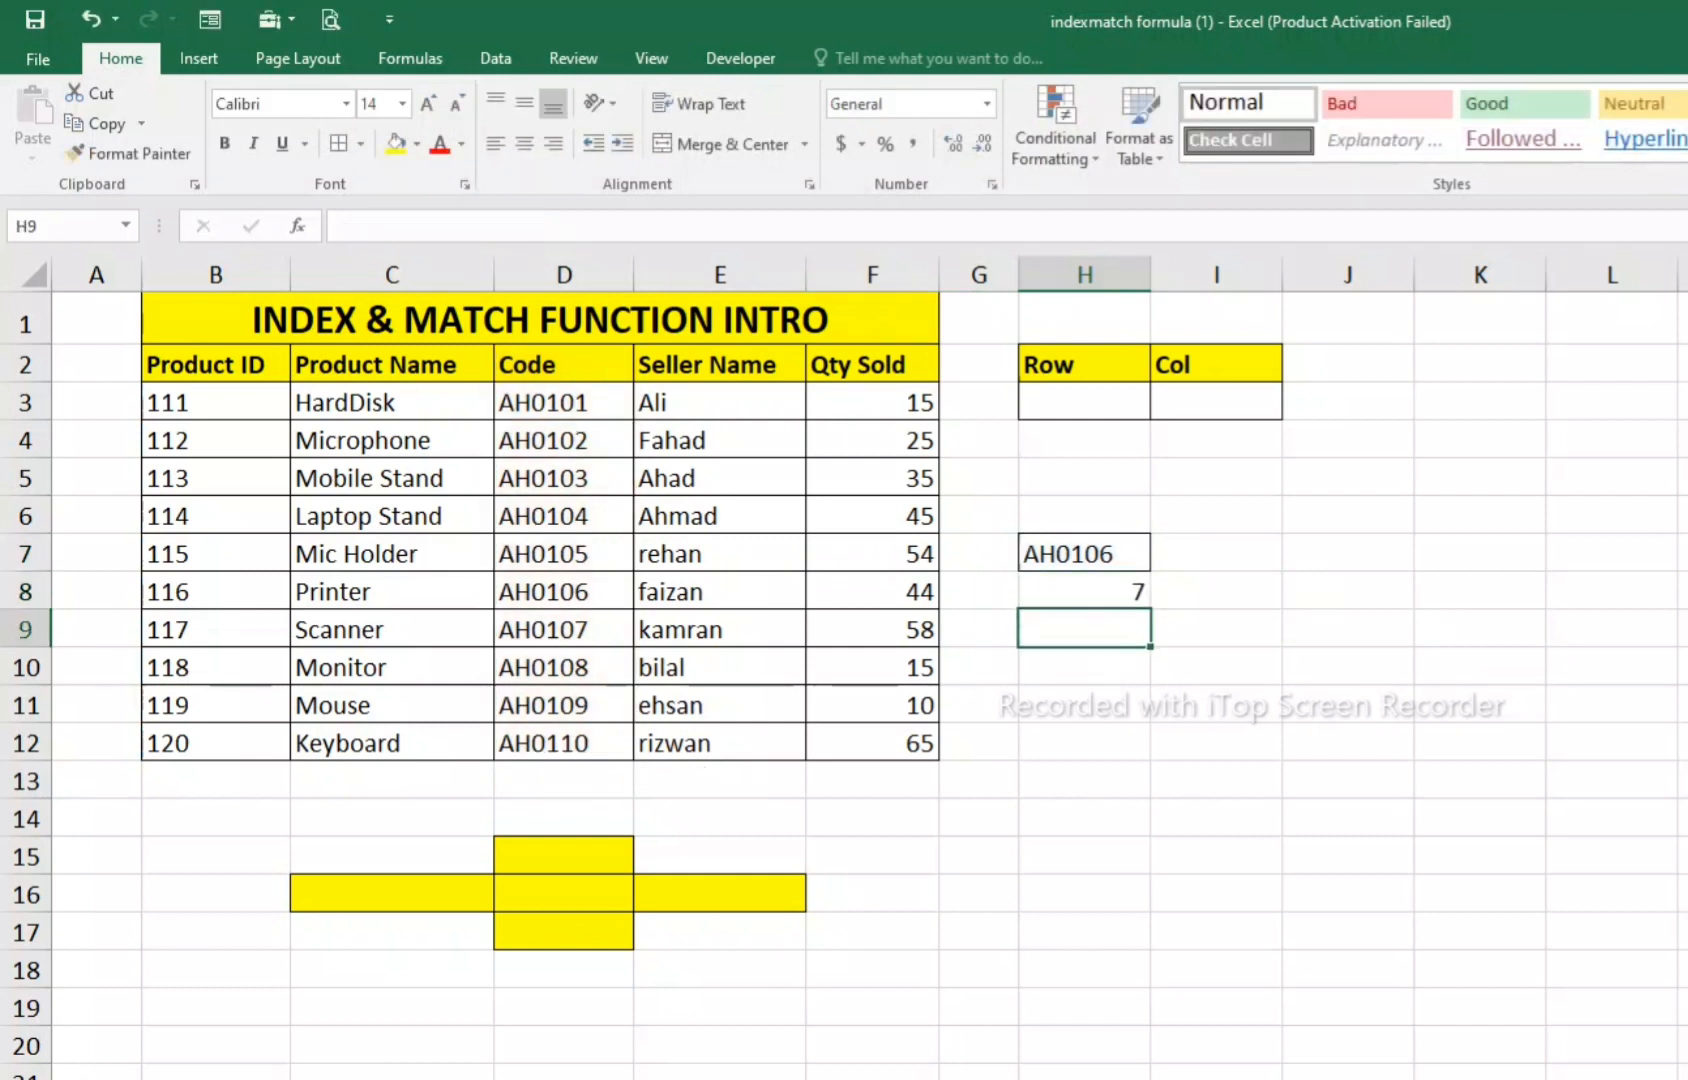
# - Change the lookup code in H7 to AH0110 and check the MATCH result in H8
pyautogui.click(1084, 591)
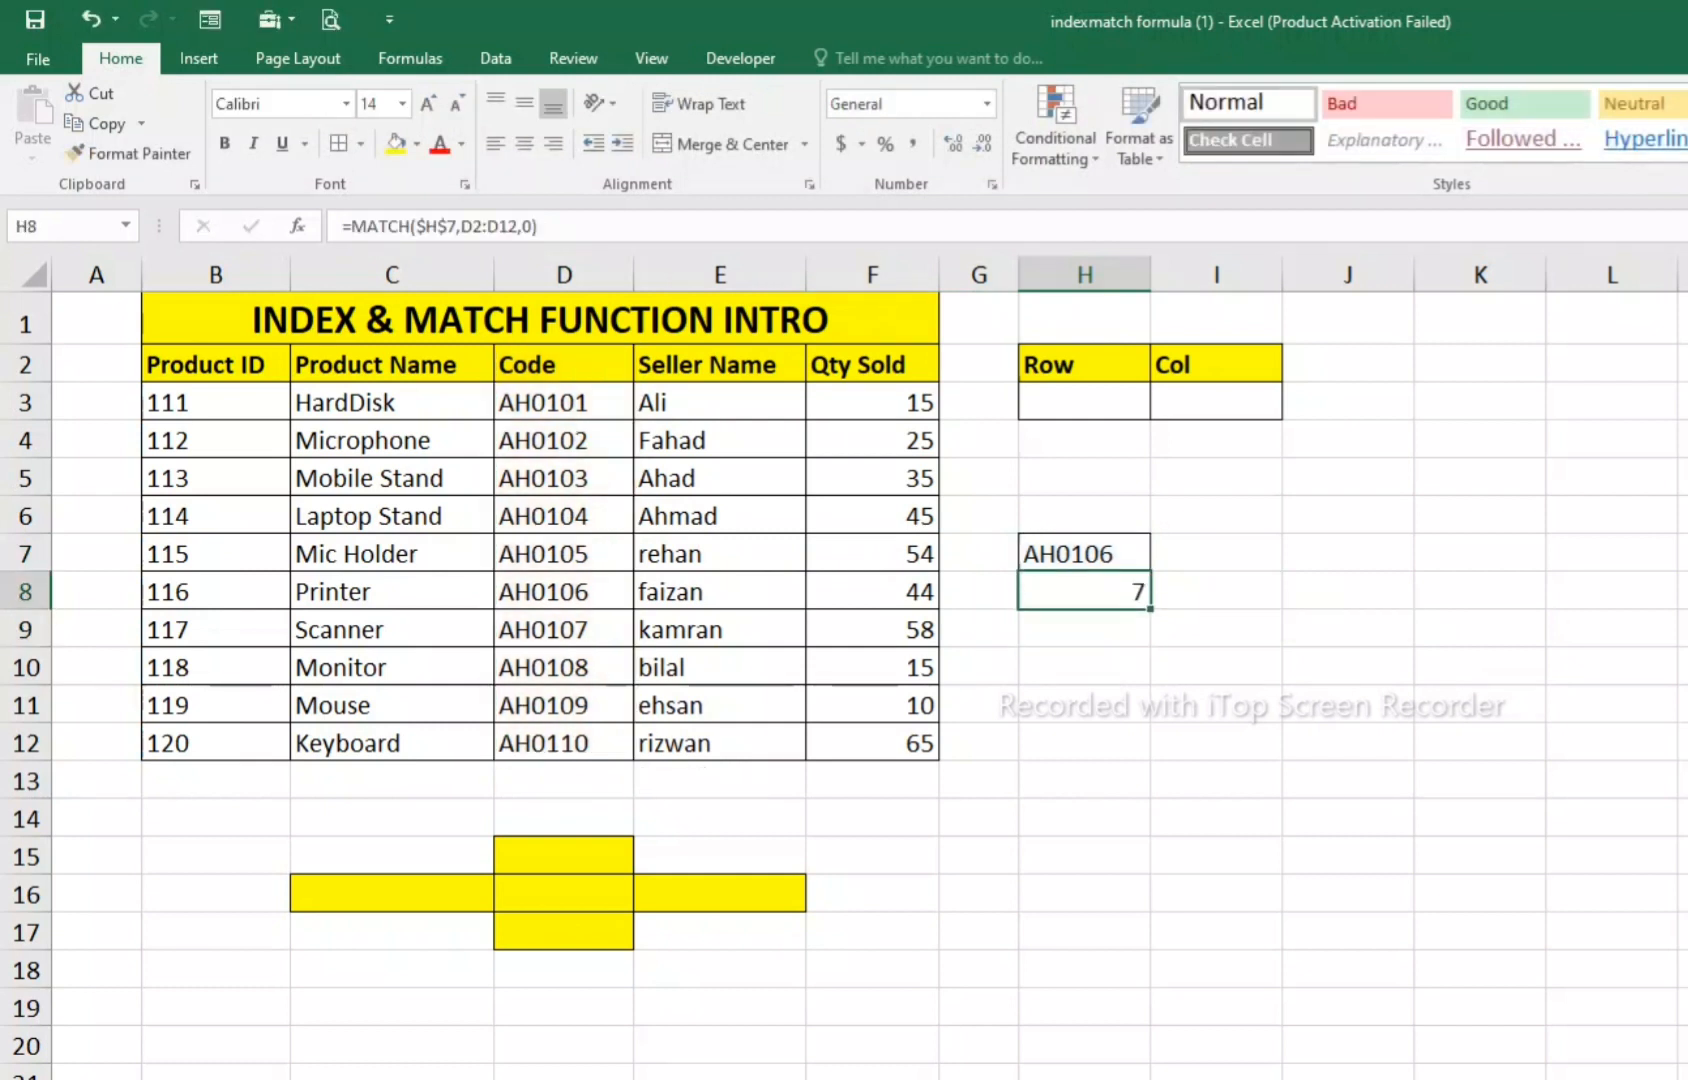
pyautogui.doubleClick(1125, 554)
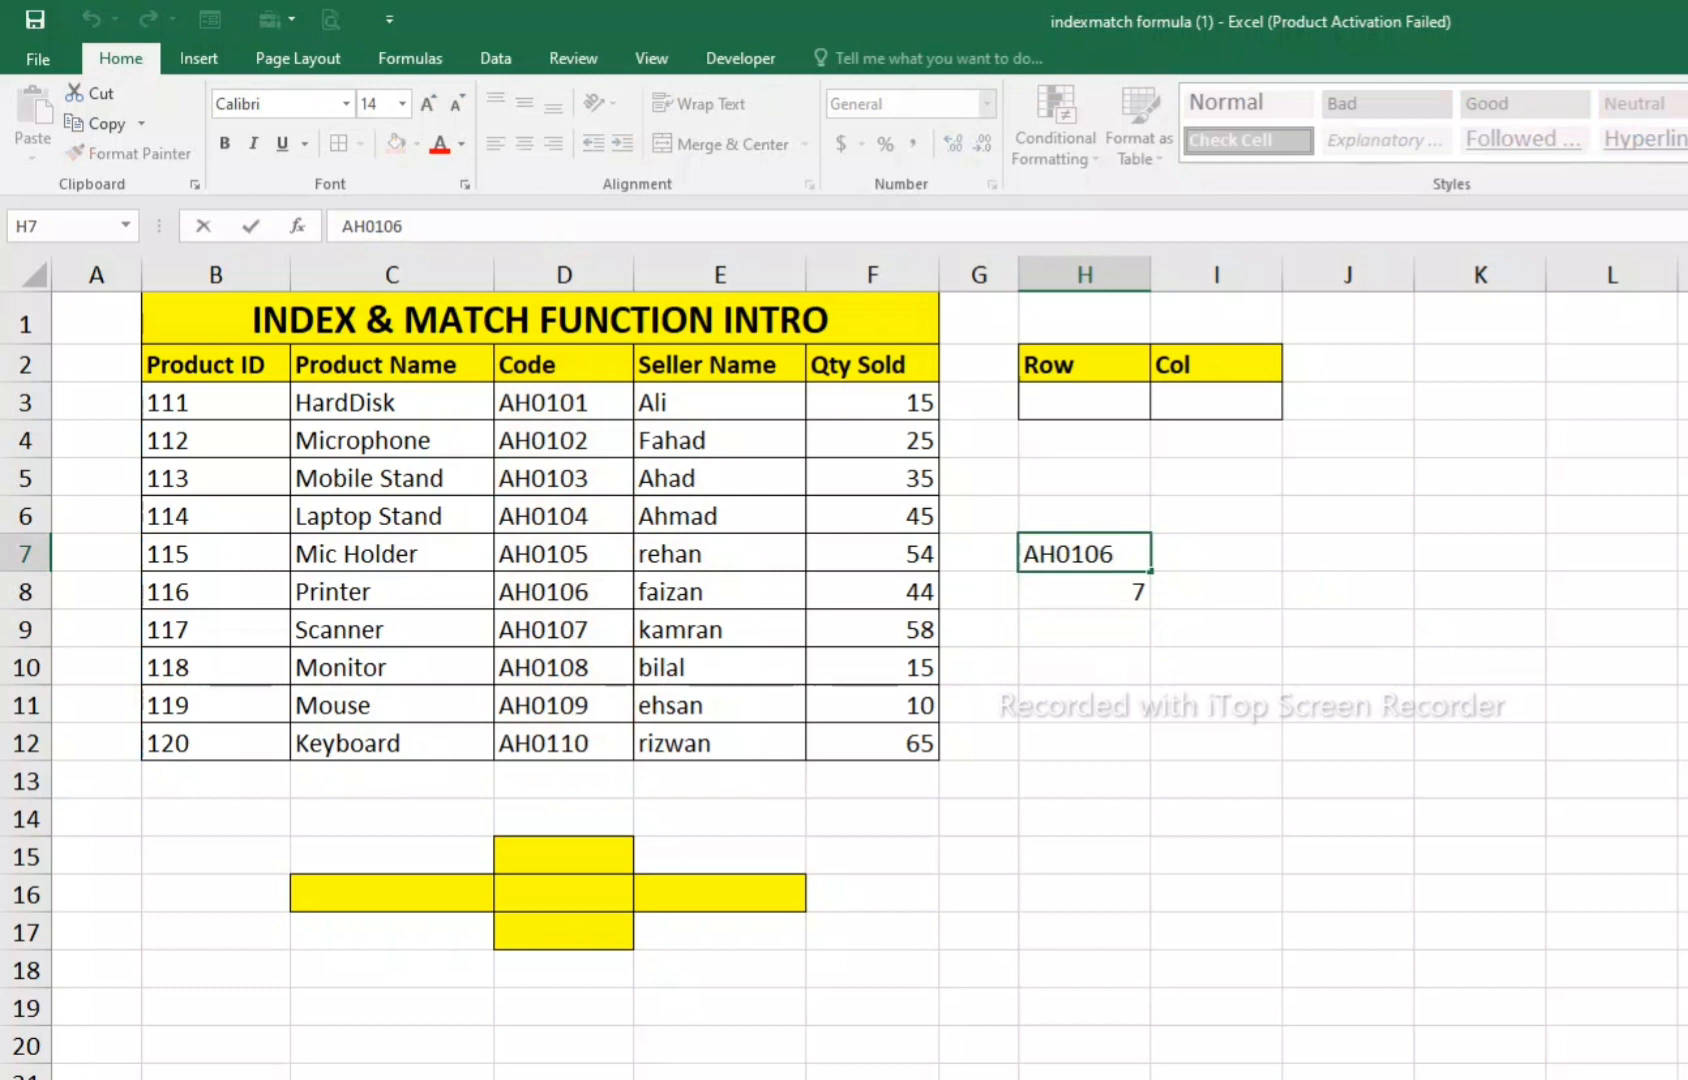
pyautogui.press('BackSpace')
pyautogui.press('BackSpace')
pyautogui.write('10')
pyautogui.press('Return')
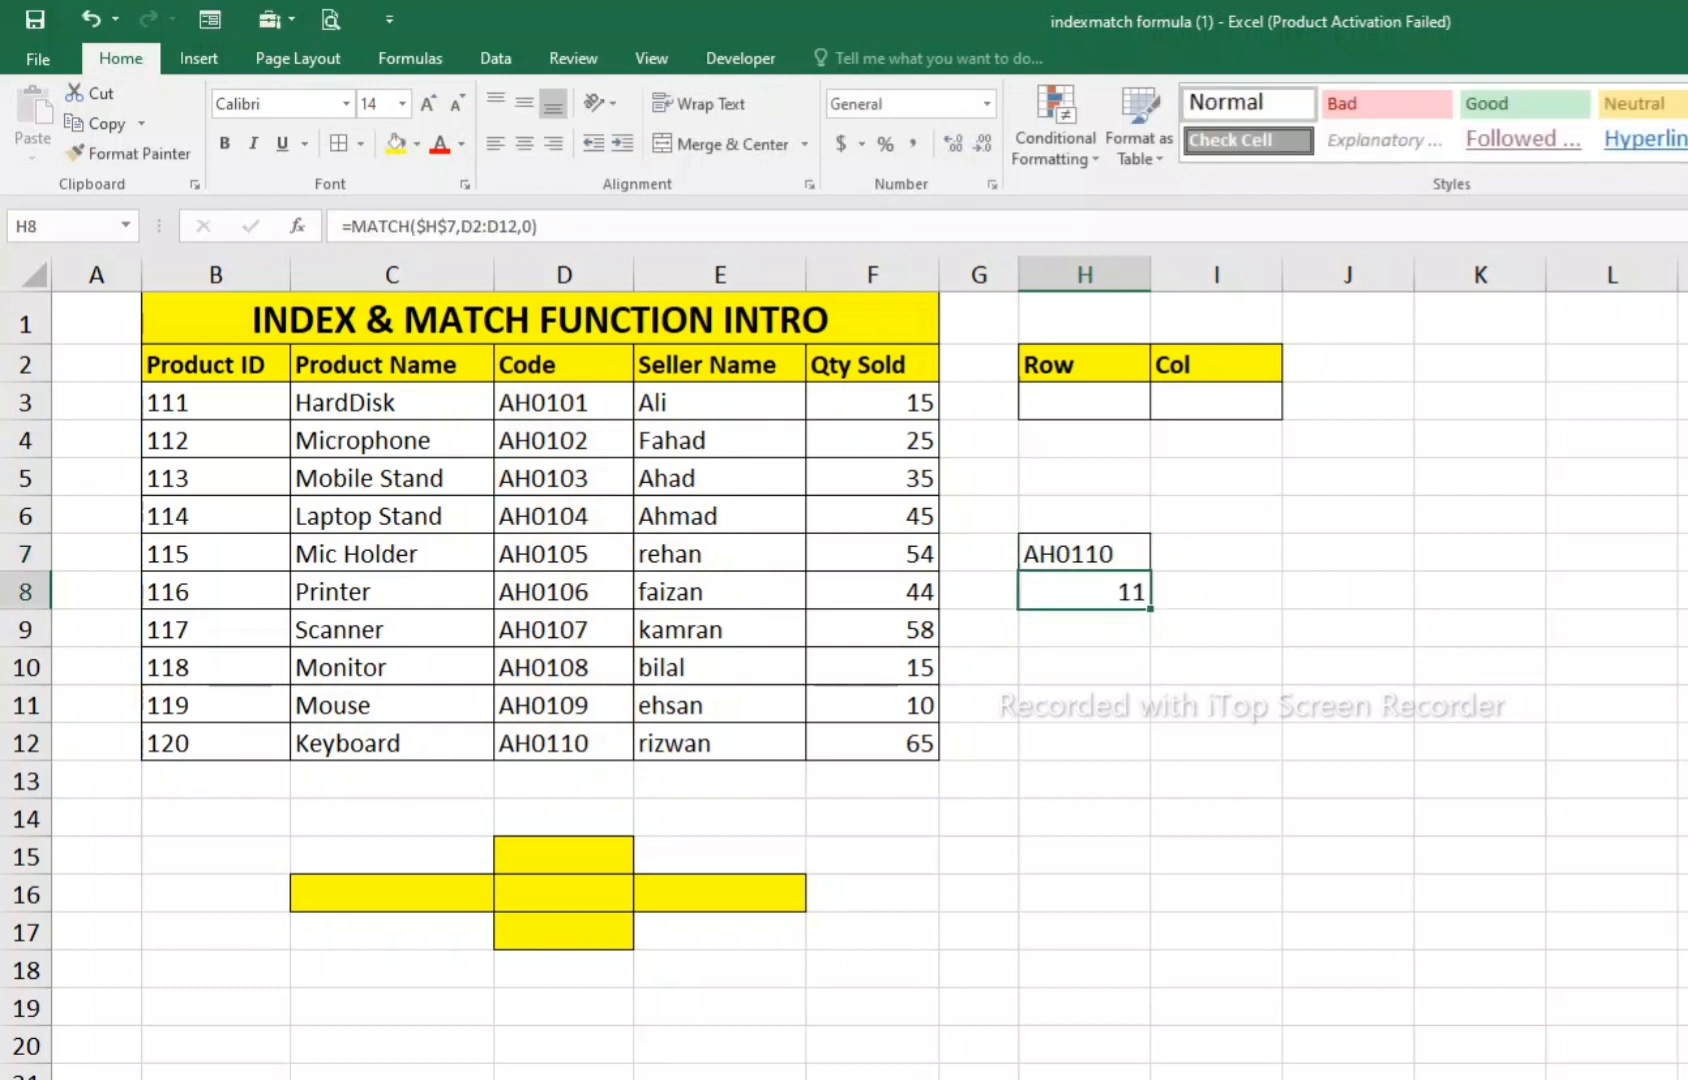
pyautogui.press('Up')
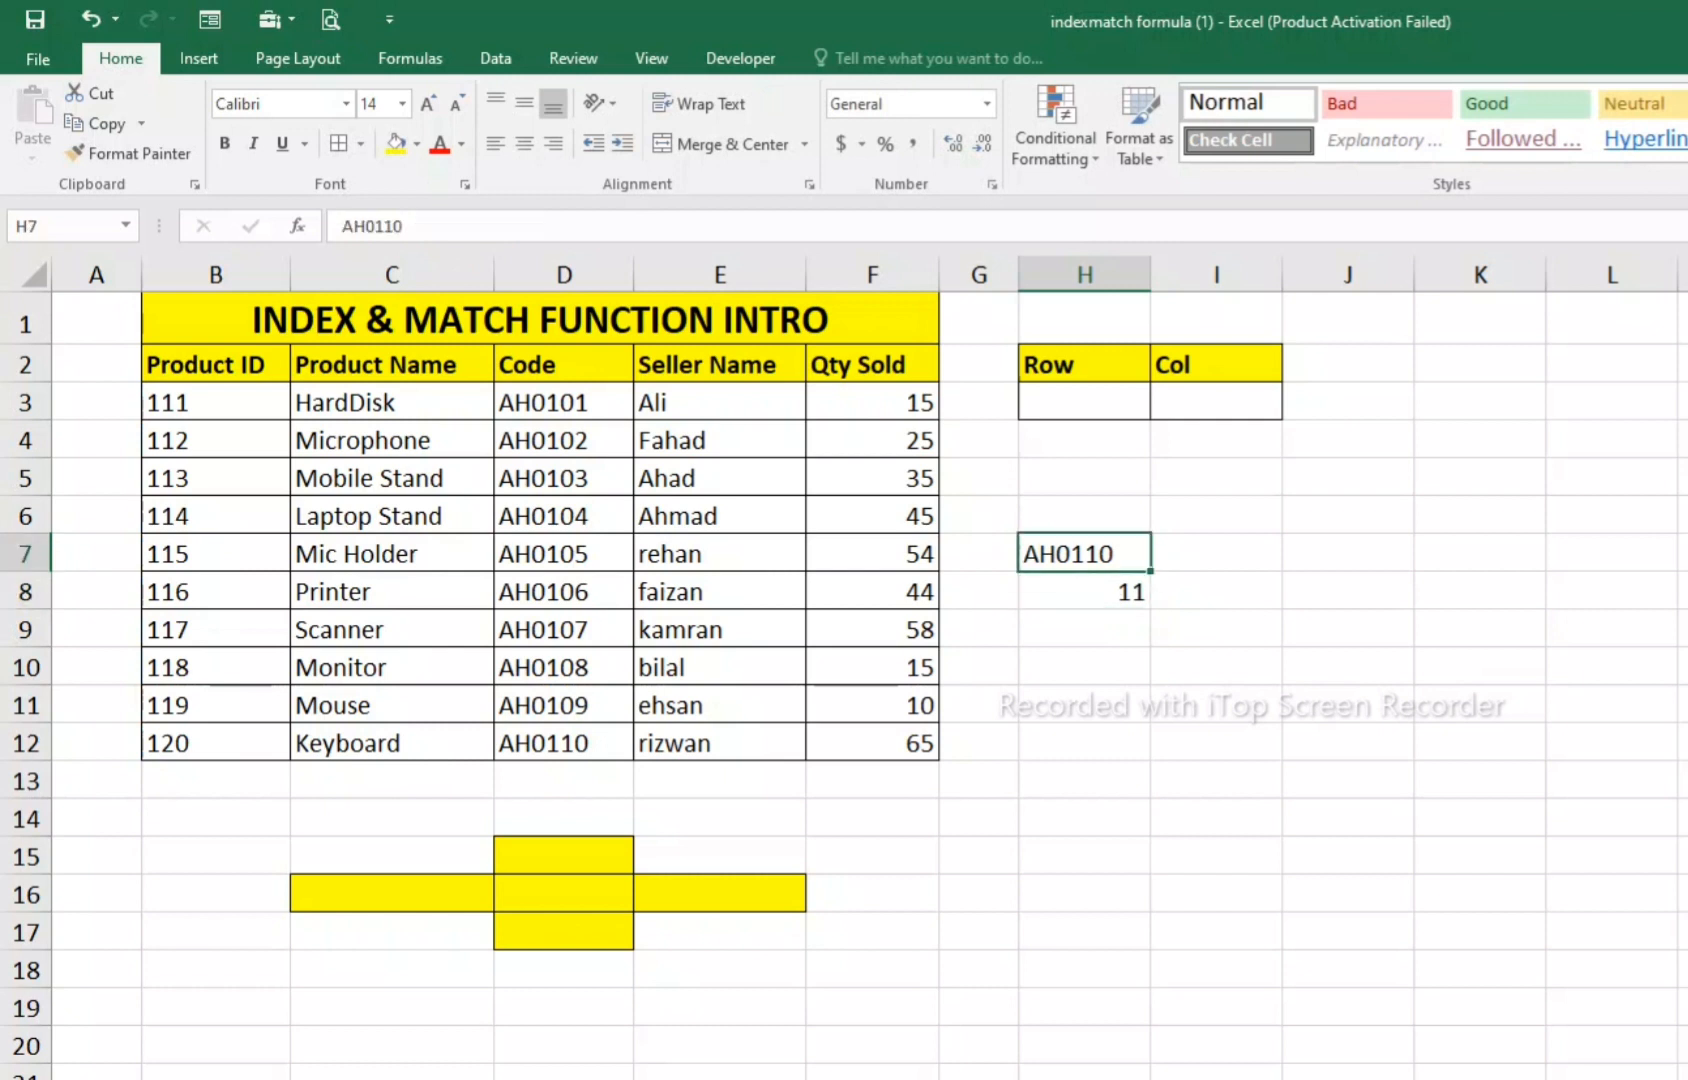
pyautogui.press('Down')
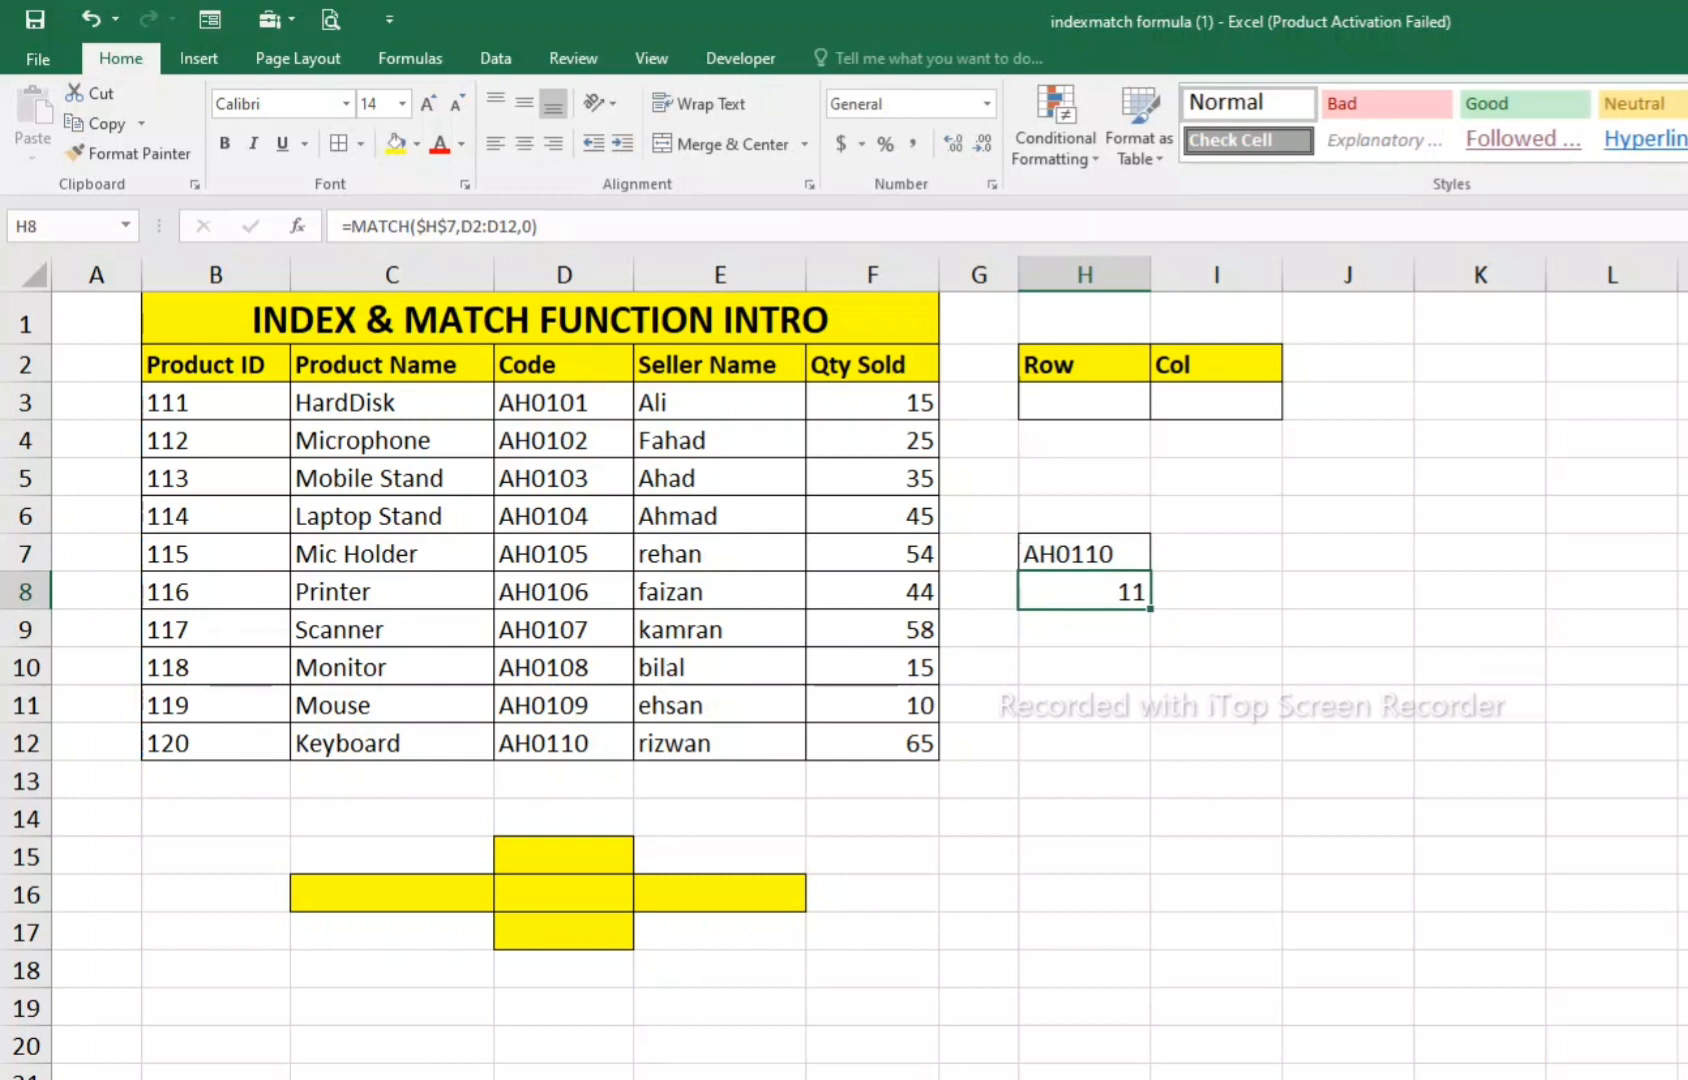
pyautogui.click(564, 478)
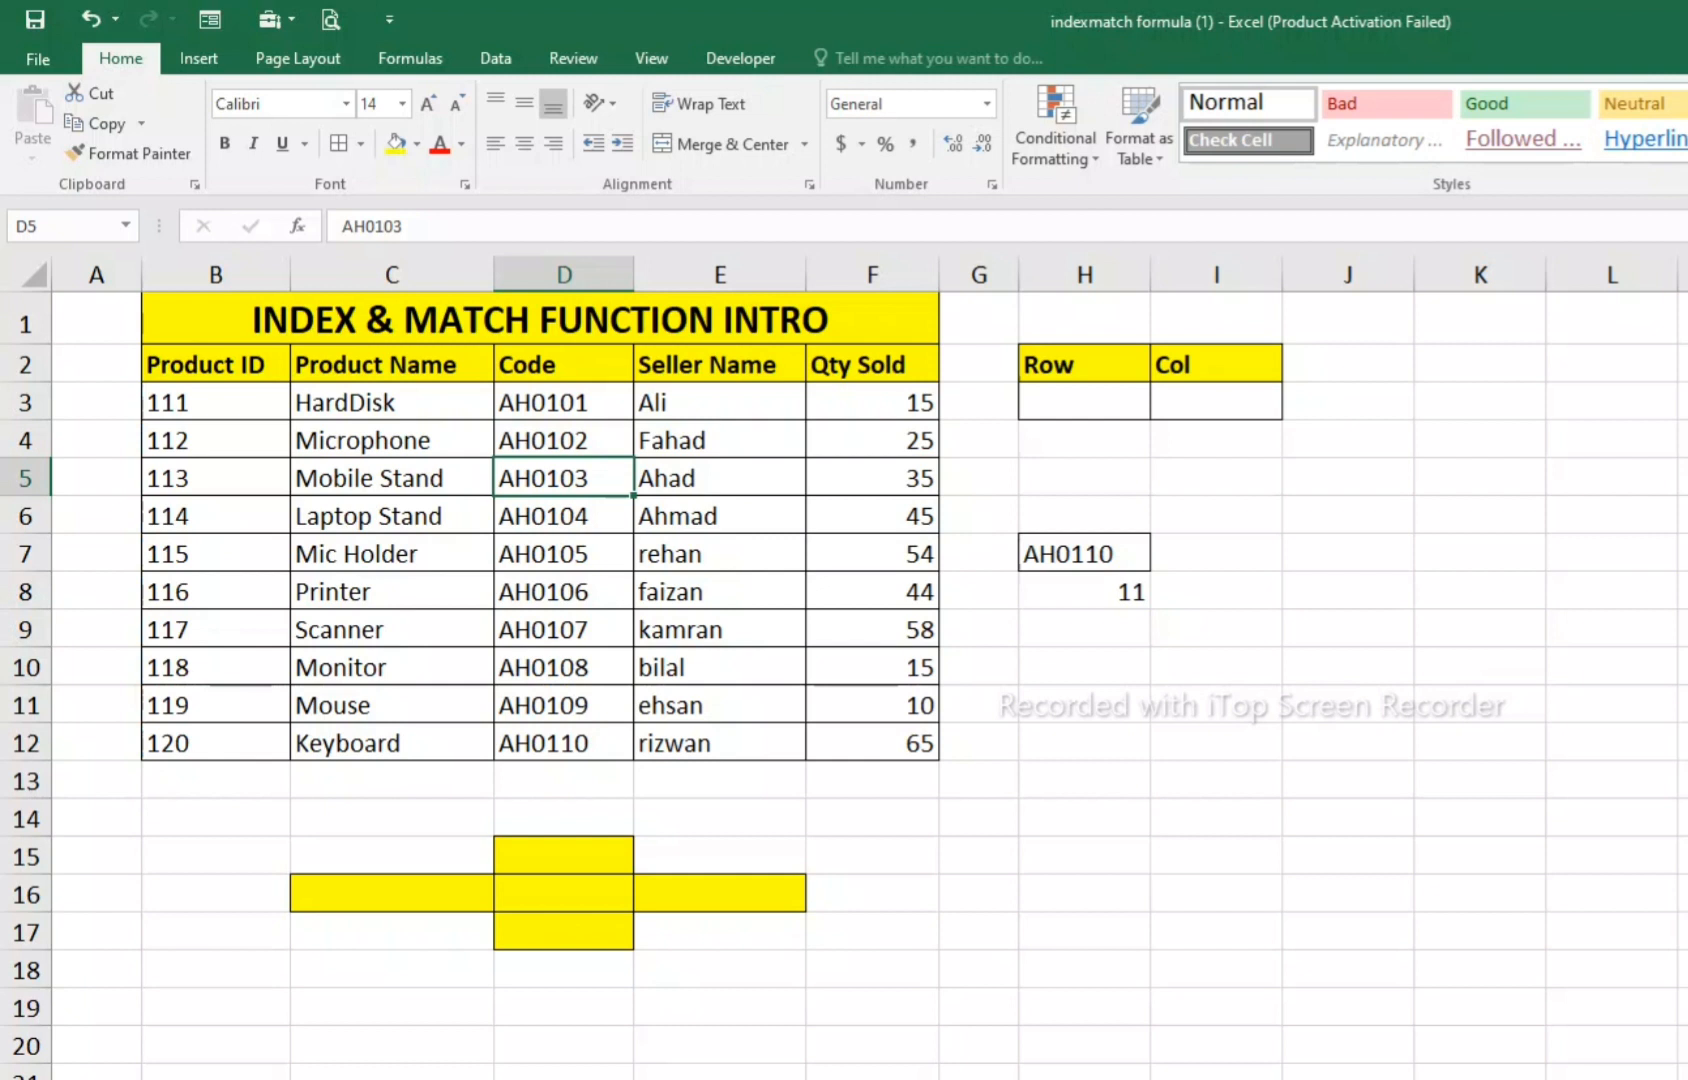
pyautogui.click(979, 1007)
pyautogui.moveTo(170, 554); pyautogui.dragTo(790, 592)
pyautogui.click(720, 629)
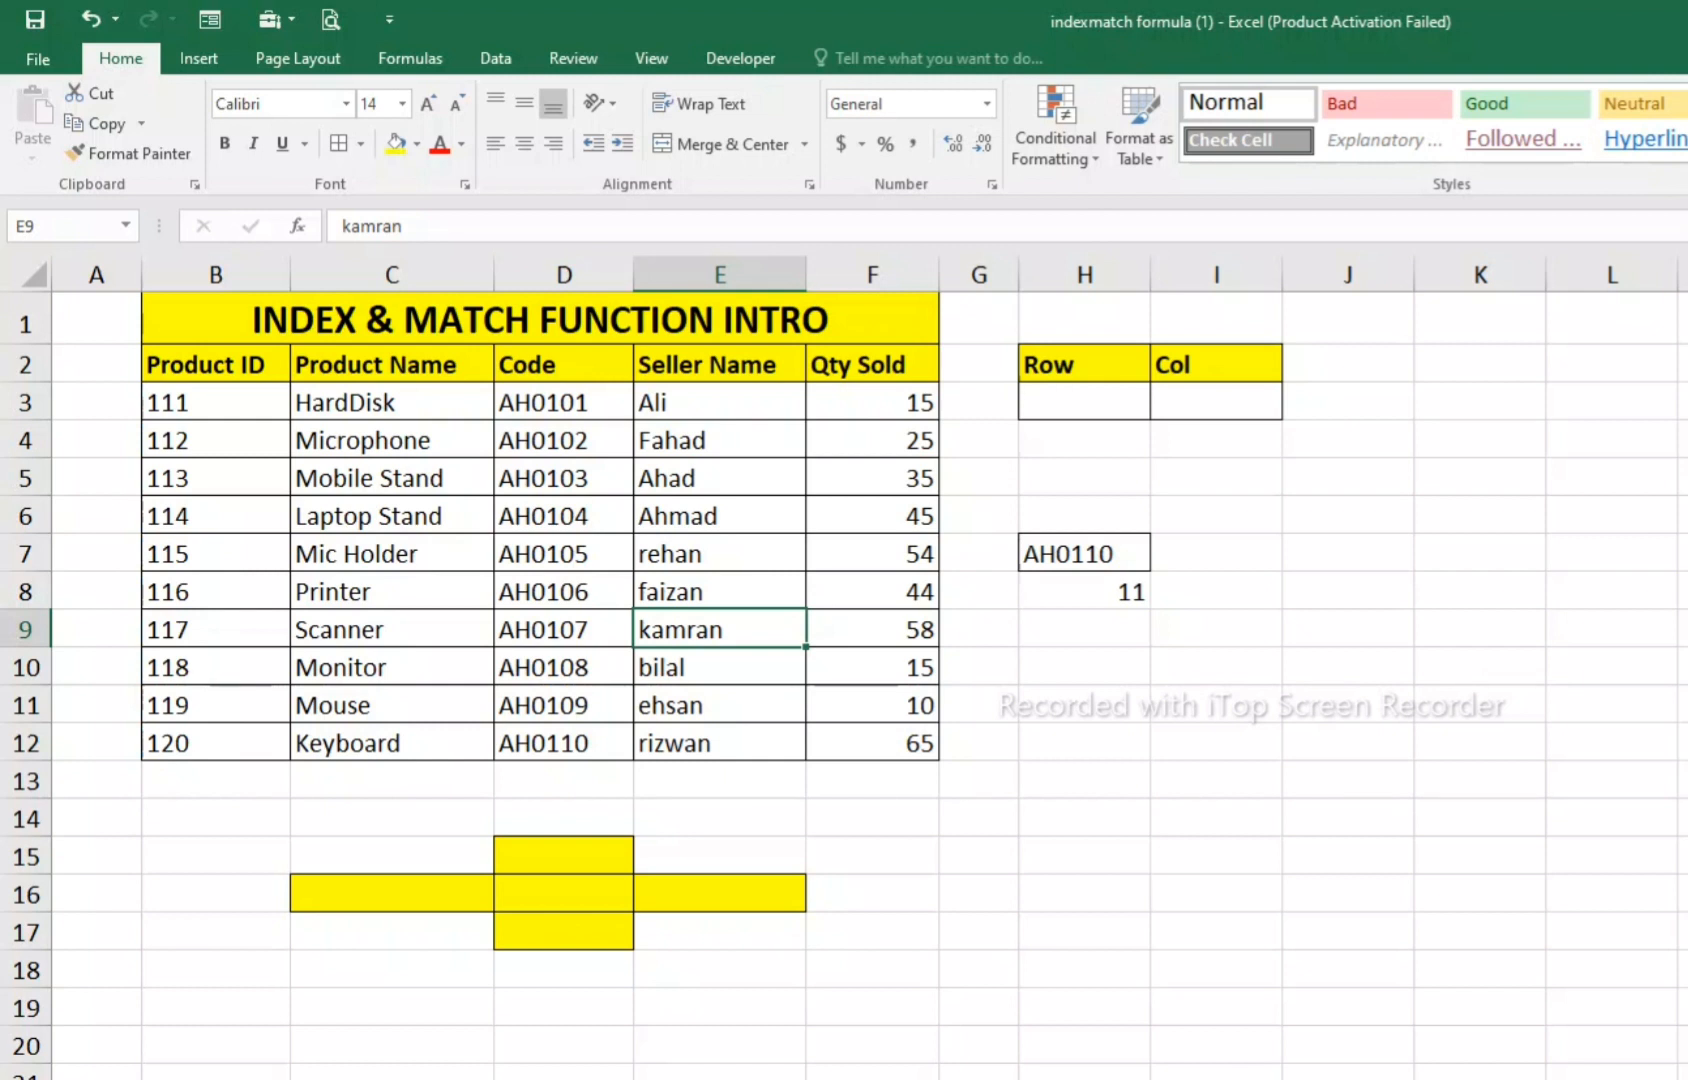
pyautogui.click(979, 554)
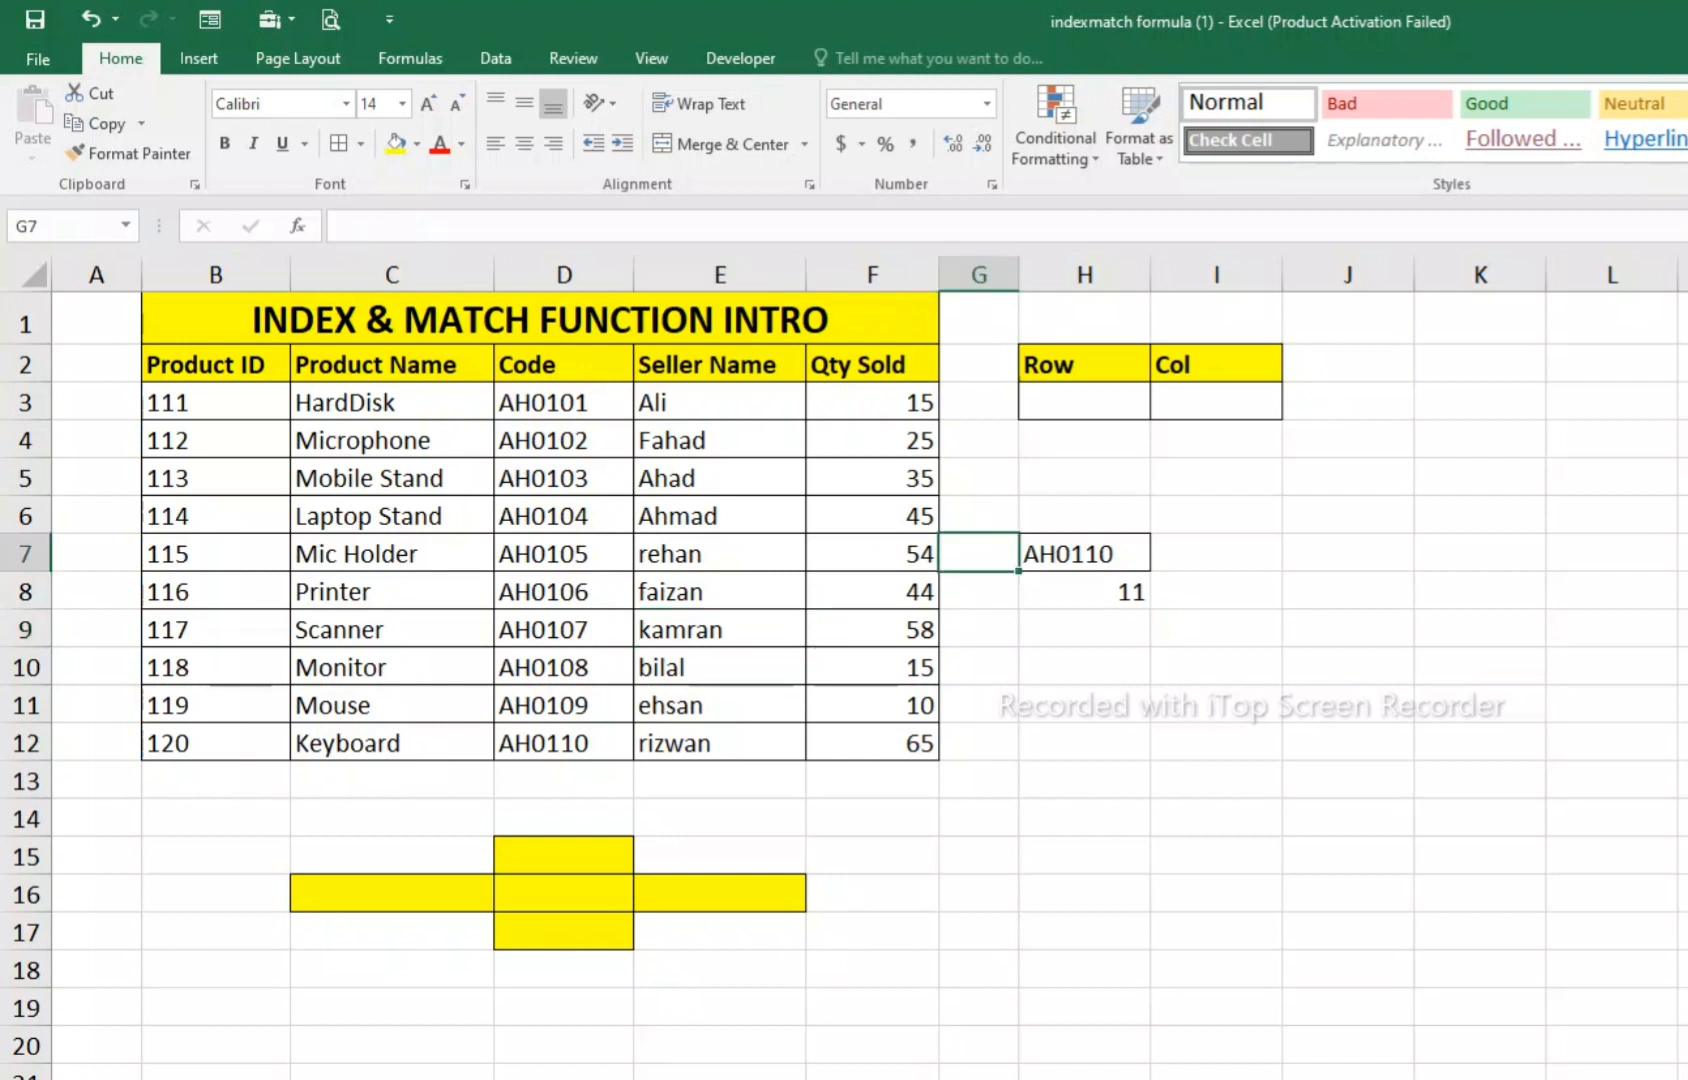
pyautogui.click(720, 478)
pyautogui.click(564, 478)
pyautogui.click(872, 705)
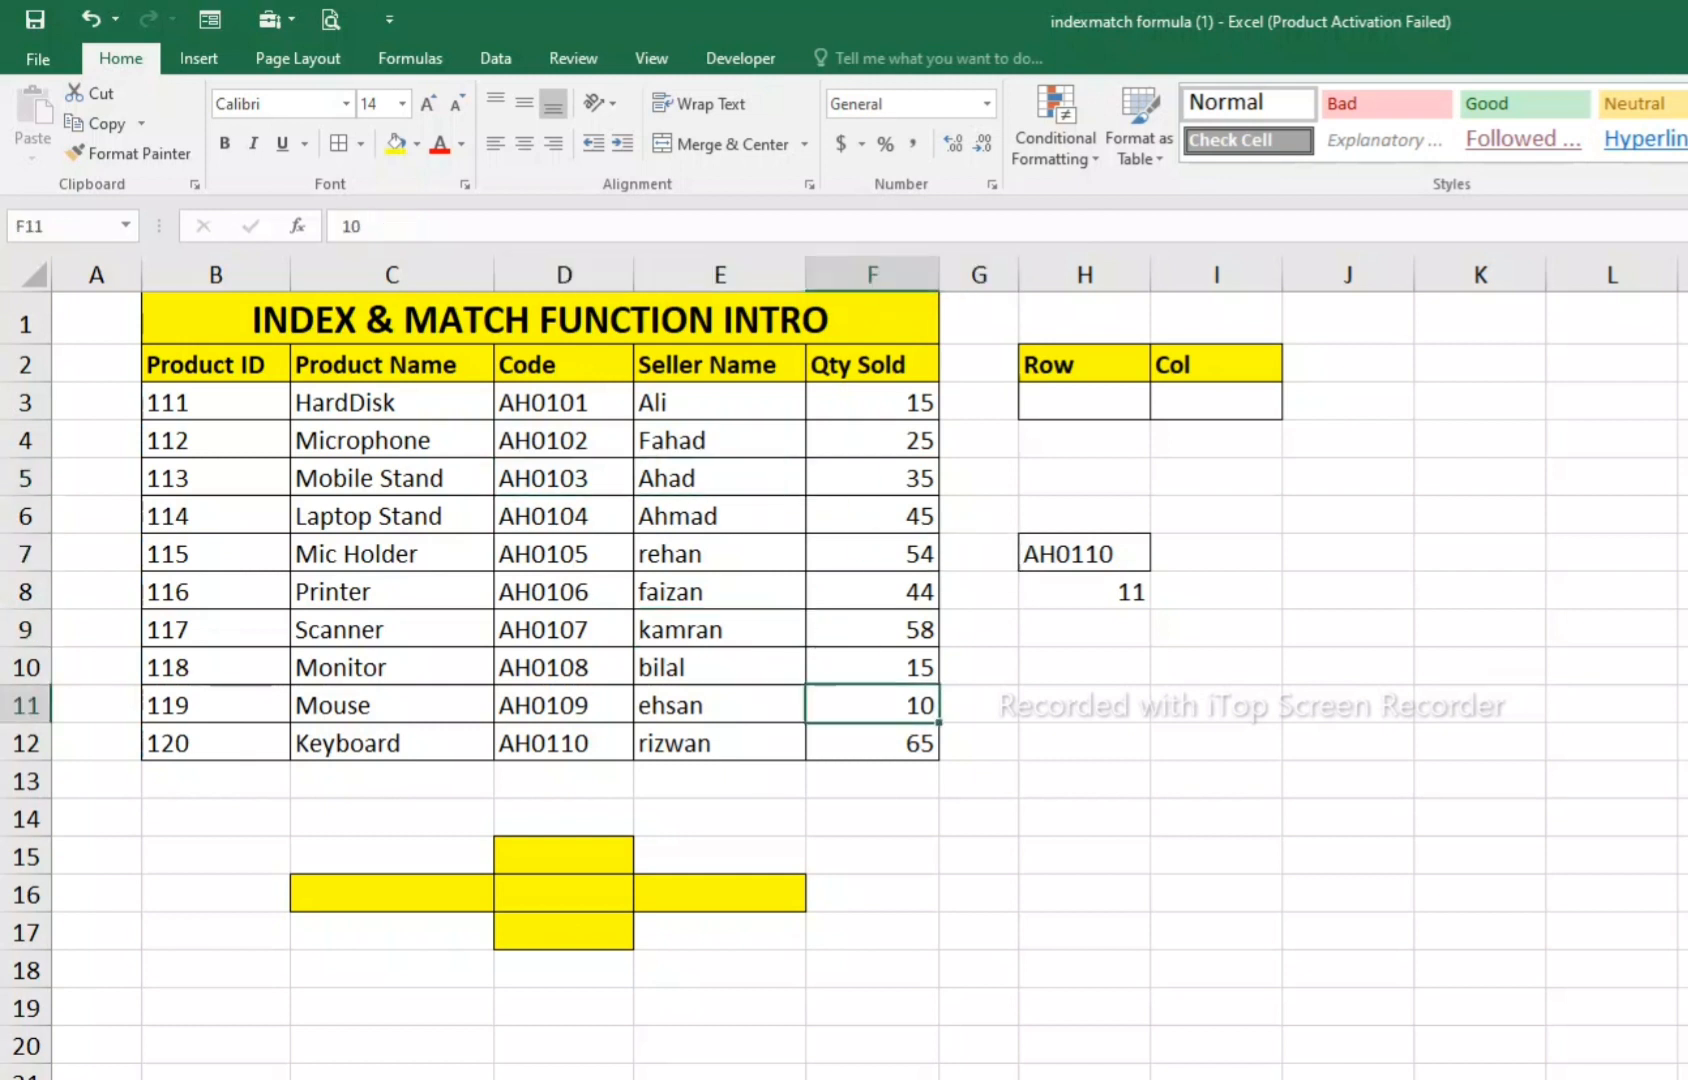